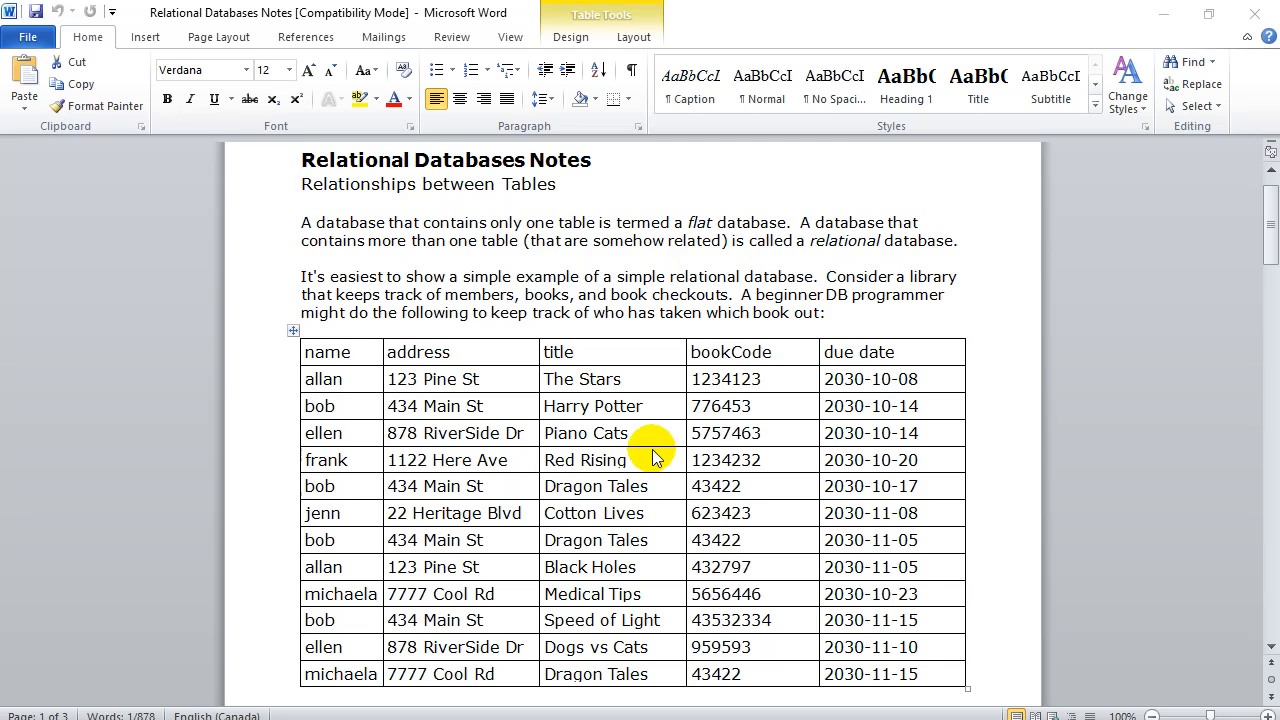
Examine the repeated borrower's name and the different book titles checked out across the rows of the flat library table.
click(354, 356)
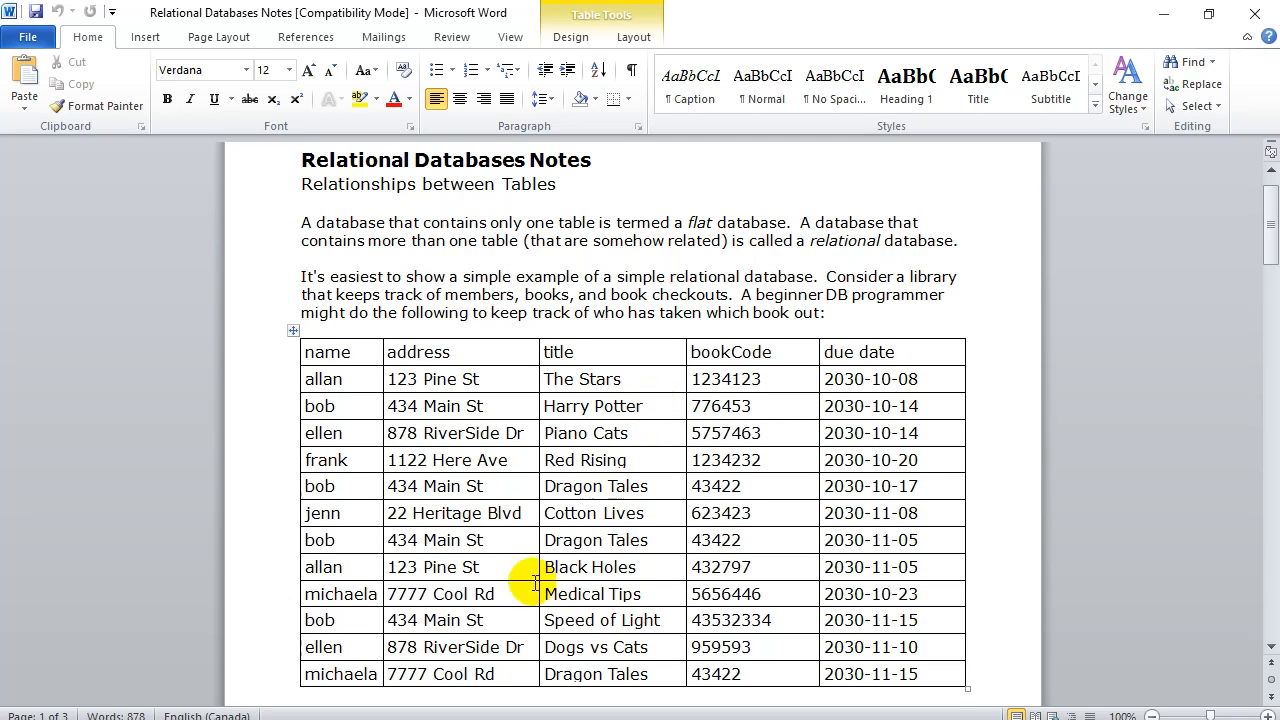
click(341, 405)
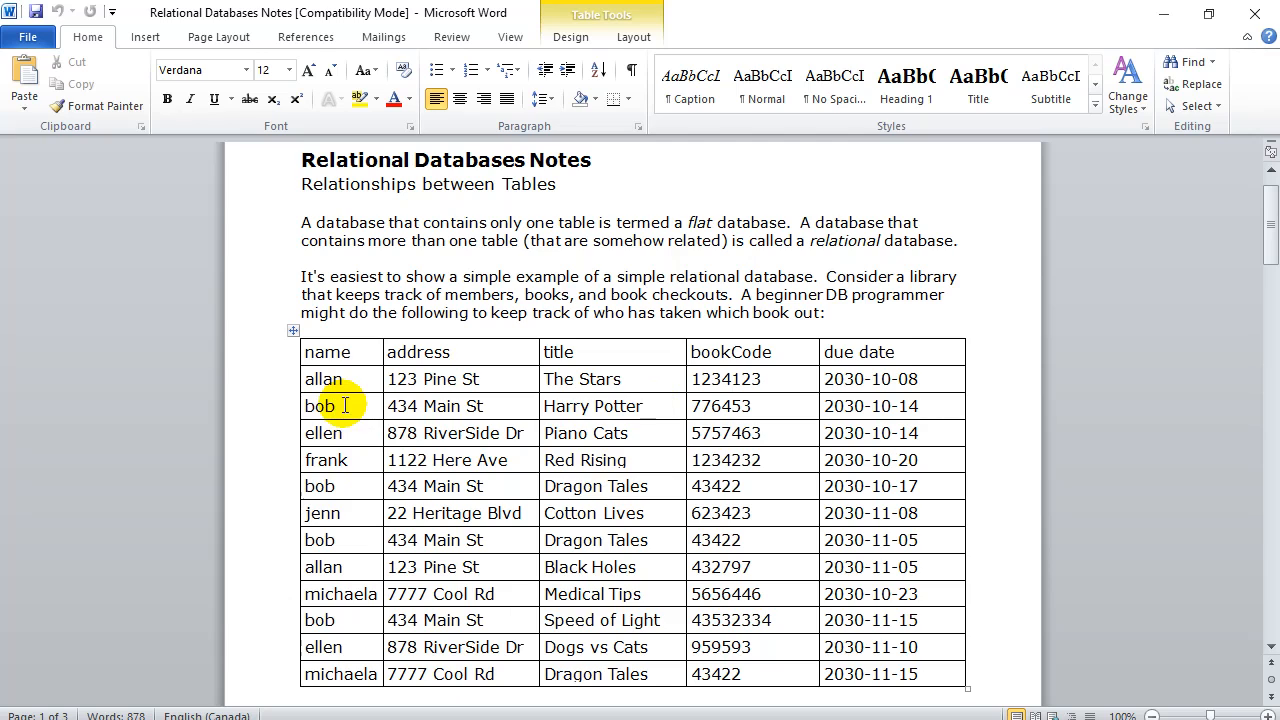
double_click(564, 406)
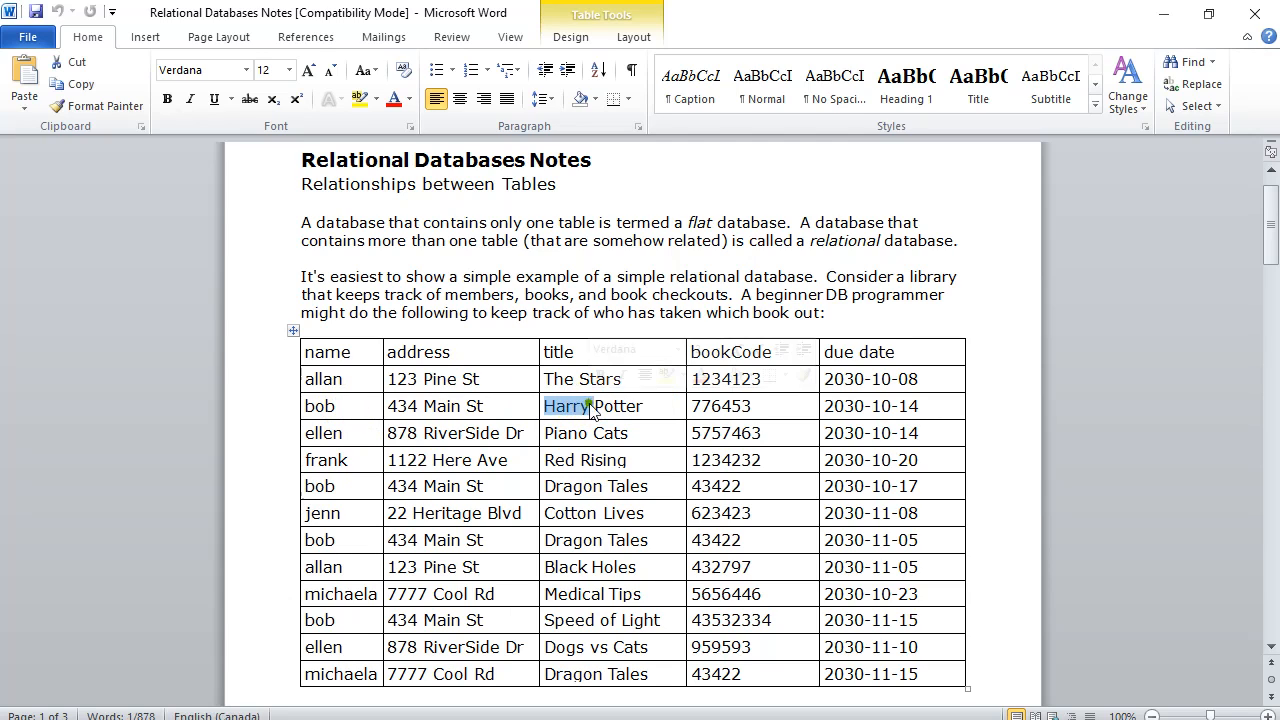
click(342, 485)
double_click(563, 486)
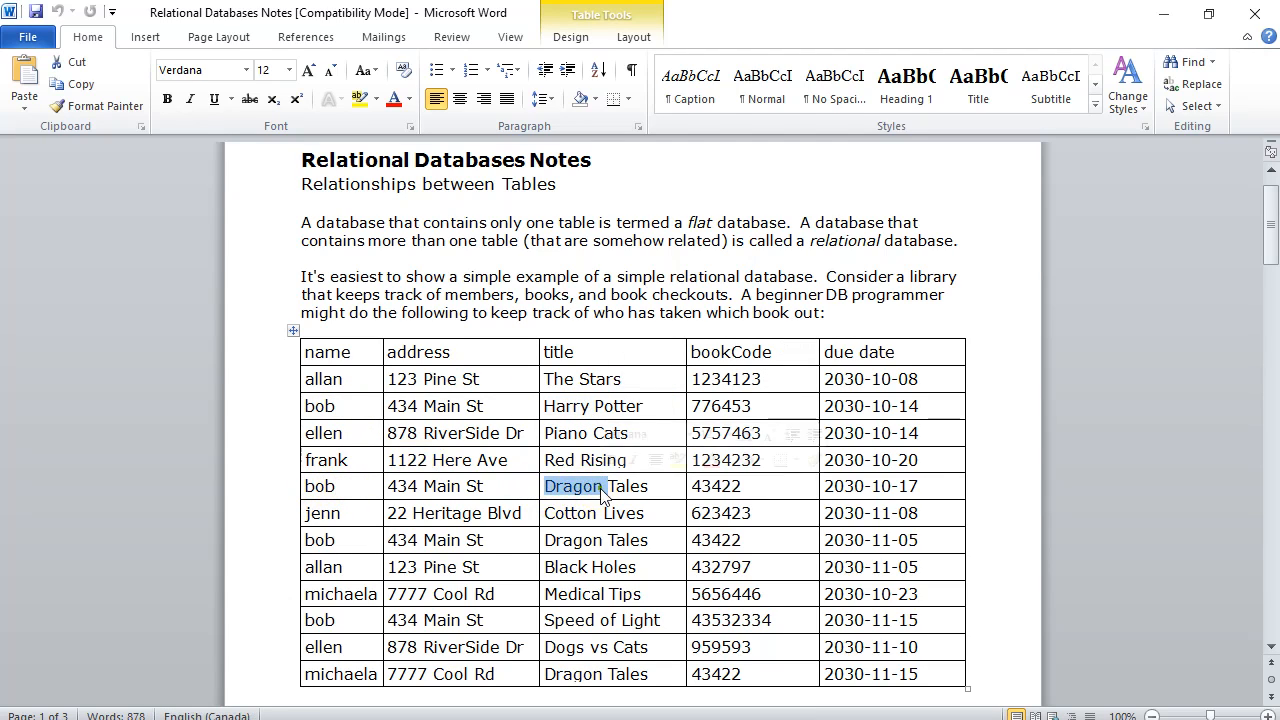
double_click(580, 540)
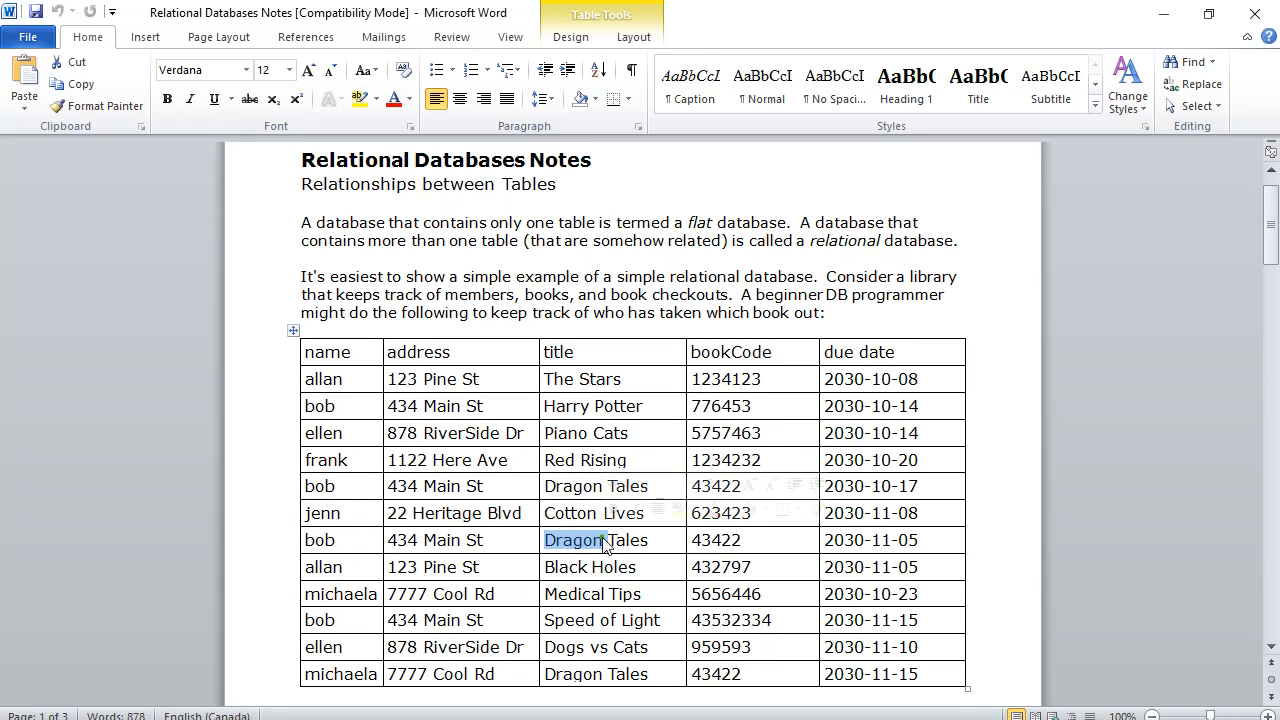
click(335, 620)
double_click(609, 620)
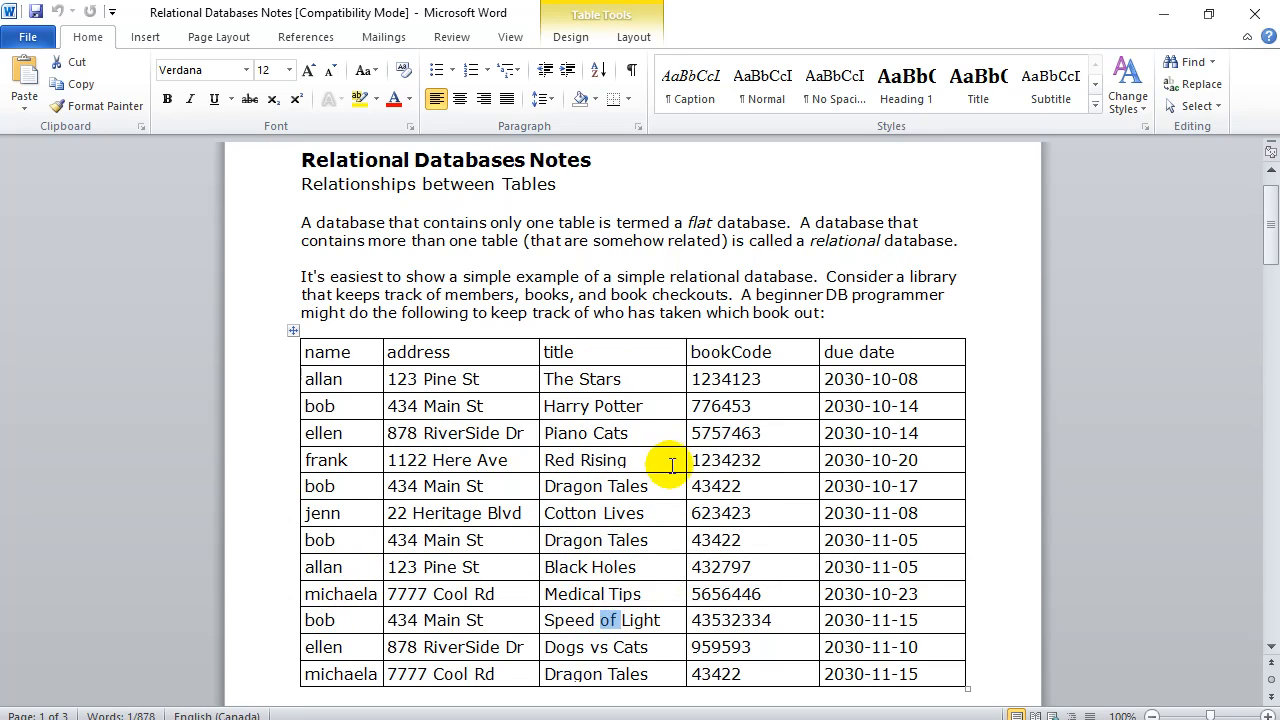
click(605, 513)
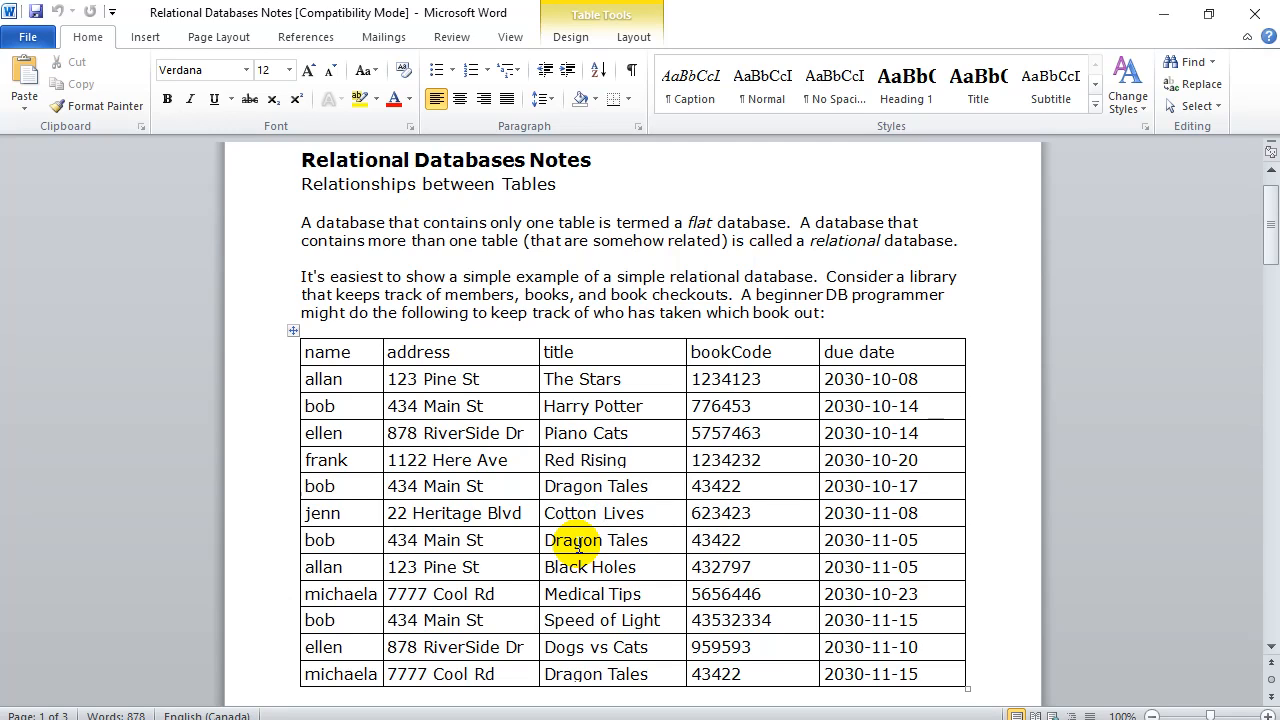
Examine the first checkout row across its name, address, title, book code and due date.
click(482, 378)
click(623, 378)
click(763, 378)
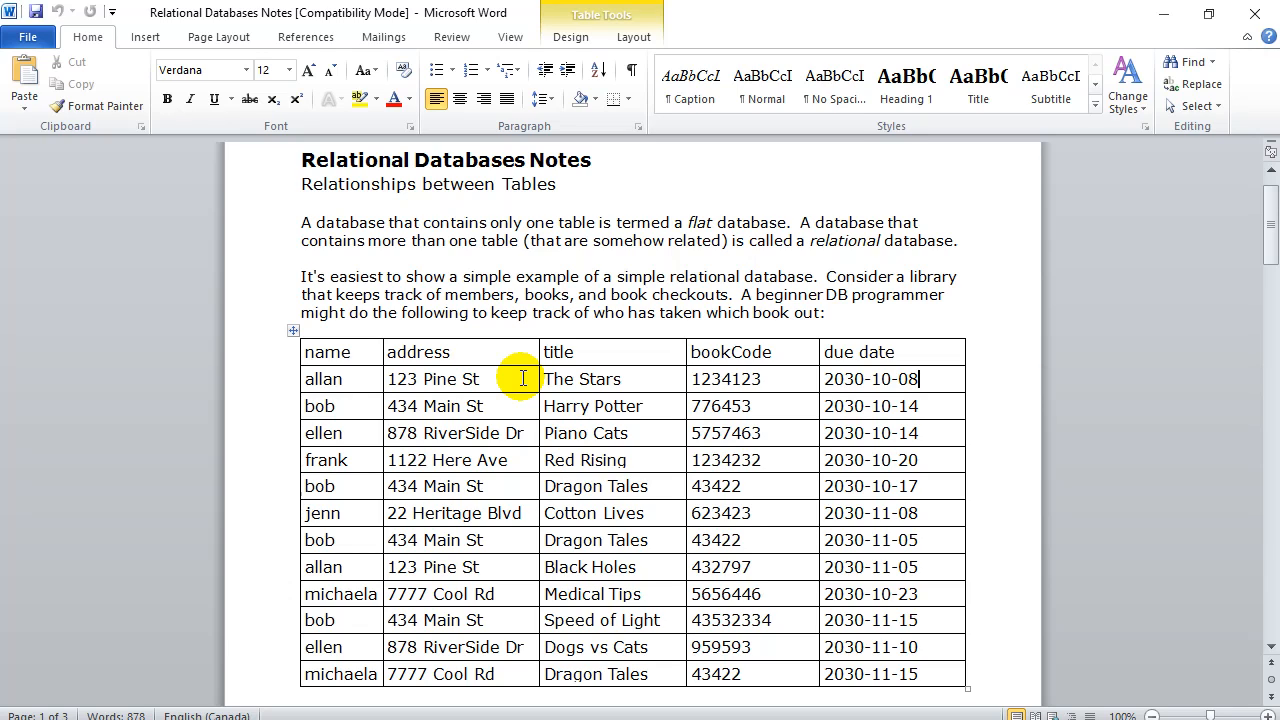
click(344, 380)
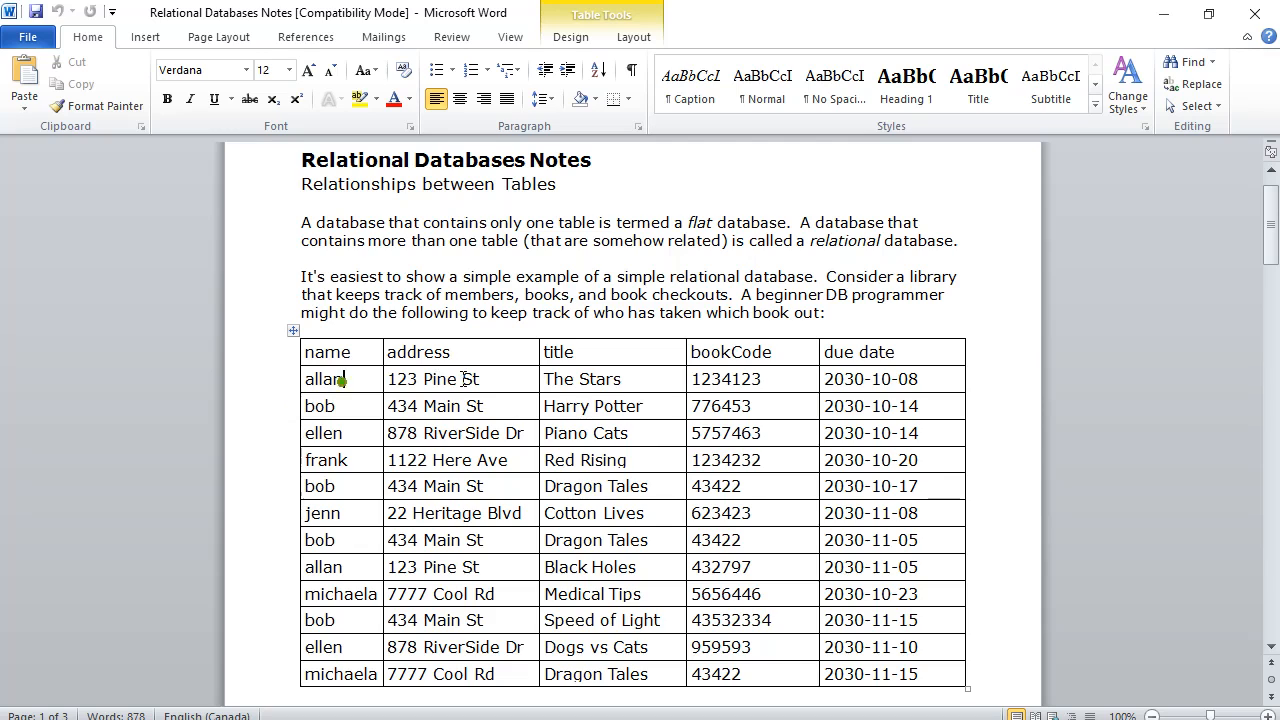
click(856, 381)
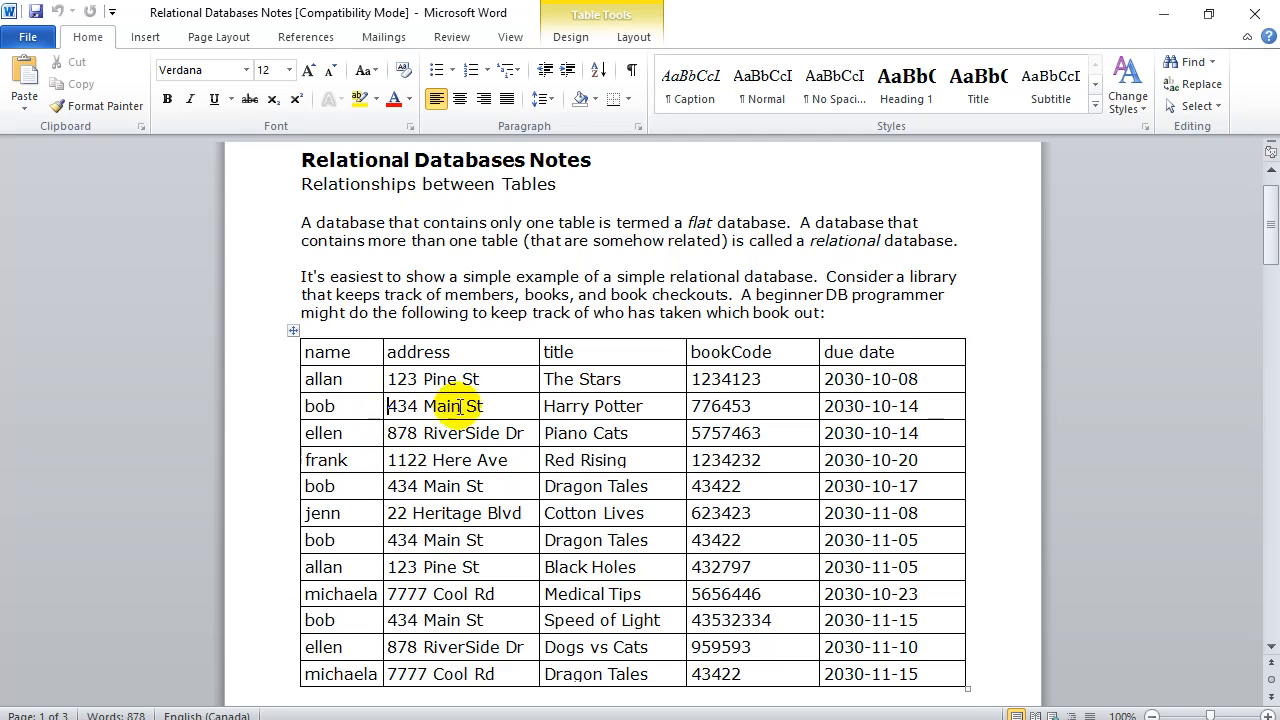
Compare the addresses repeated for the same borrowers in the flat checkout table.
double_click(403, 406)
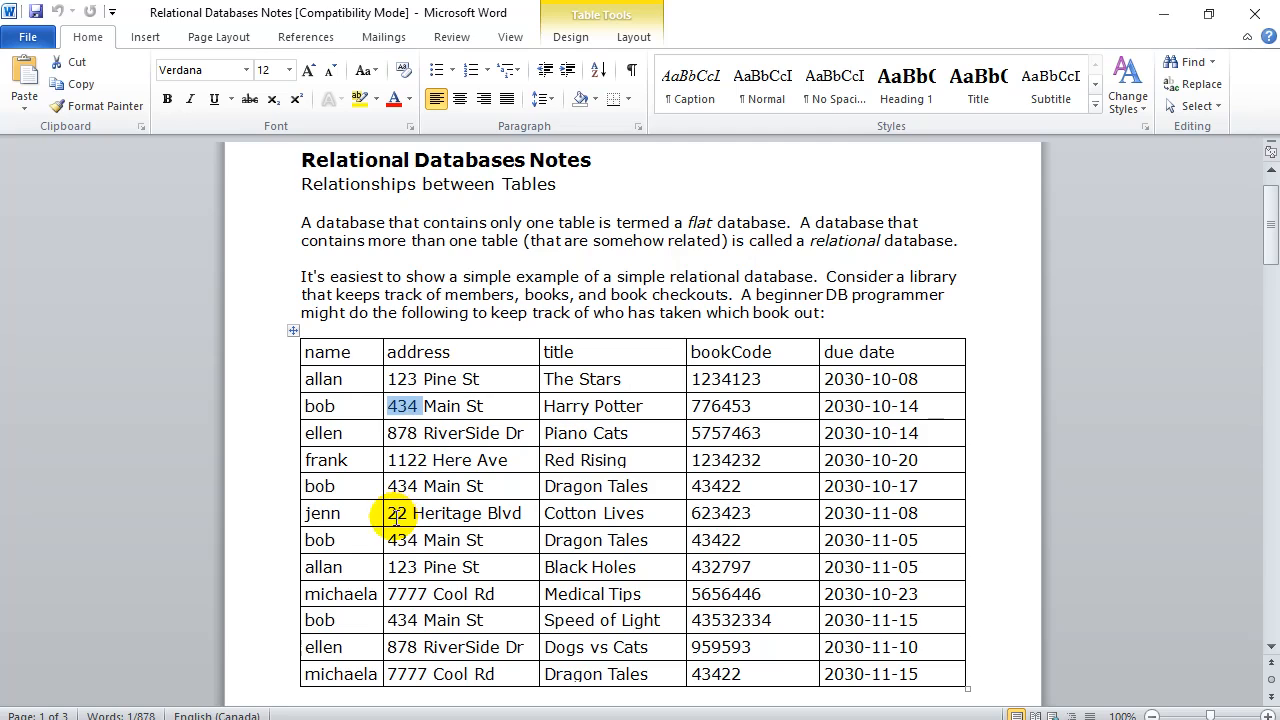
double_click(403, 487)
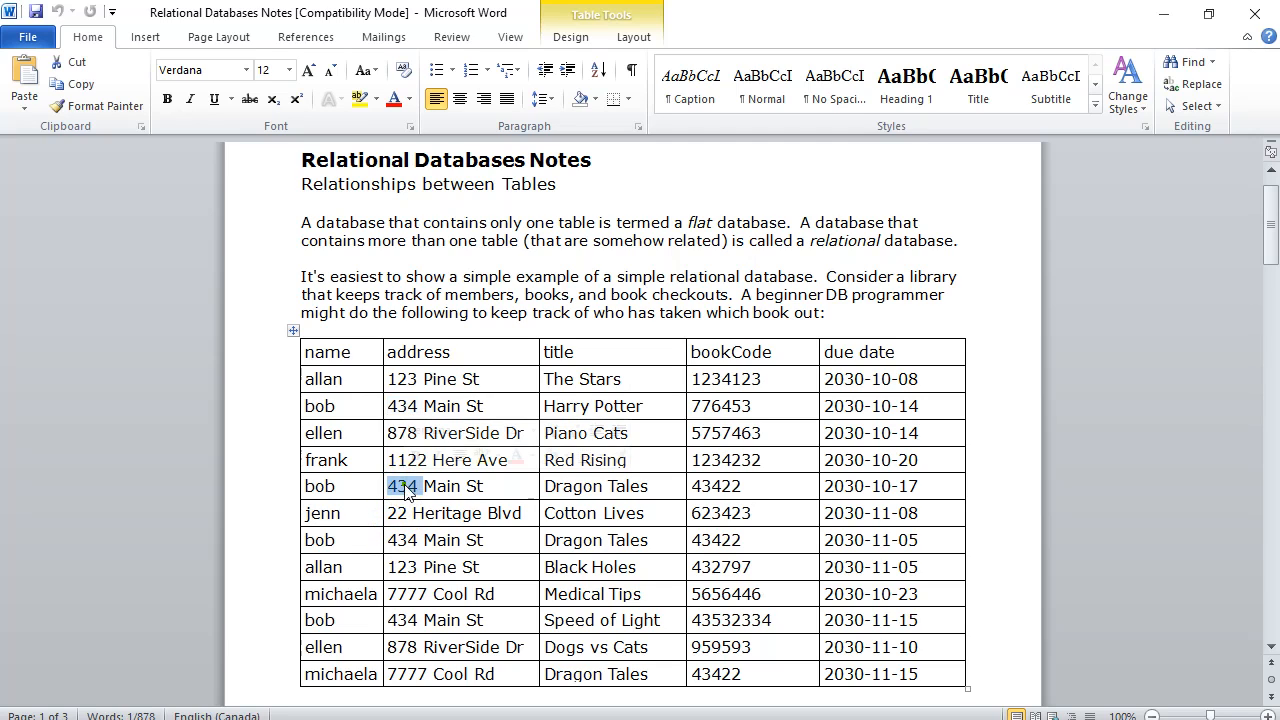
double_click(402, 540)
double_click(402, 621)
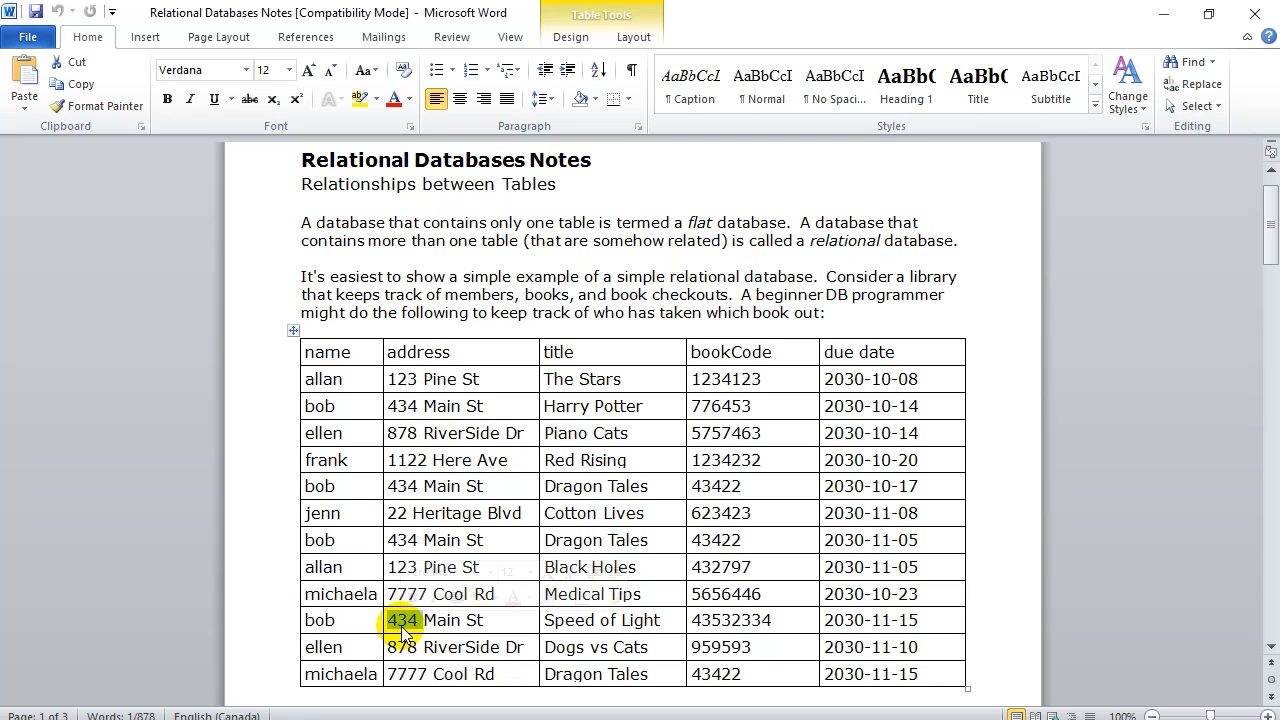
click(411, 405)
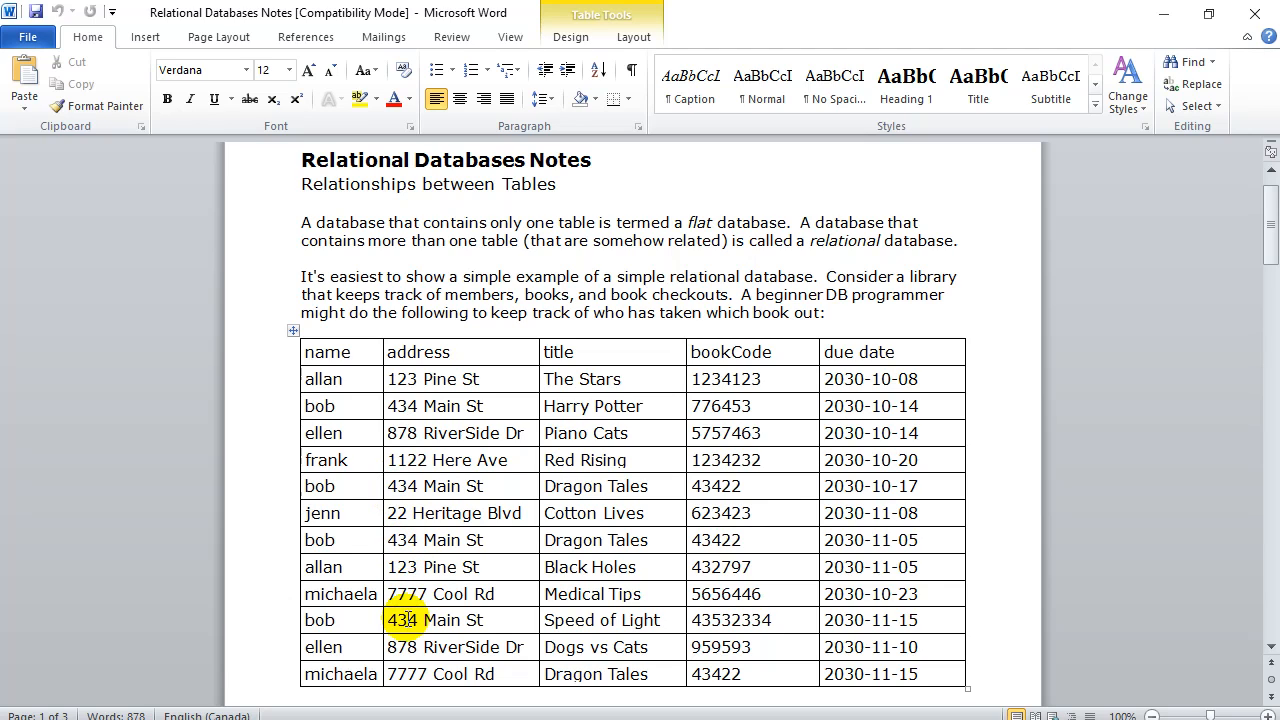
double_click(459, 433)
double_click(445, 647)
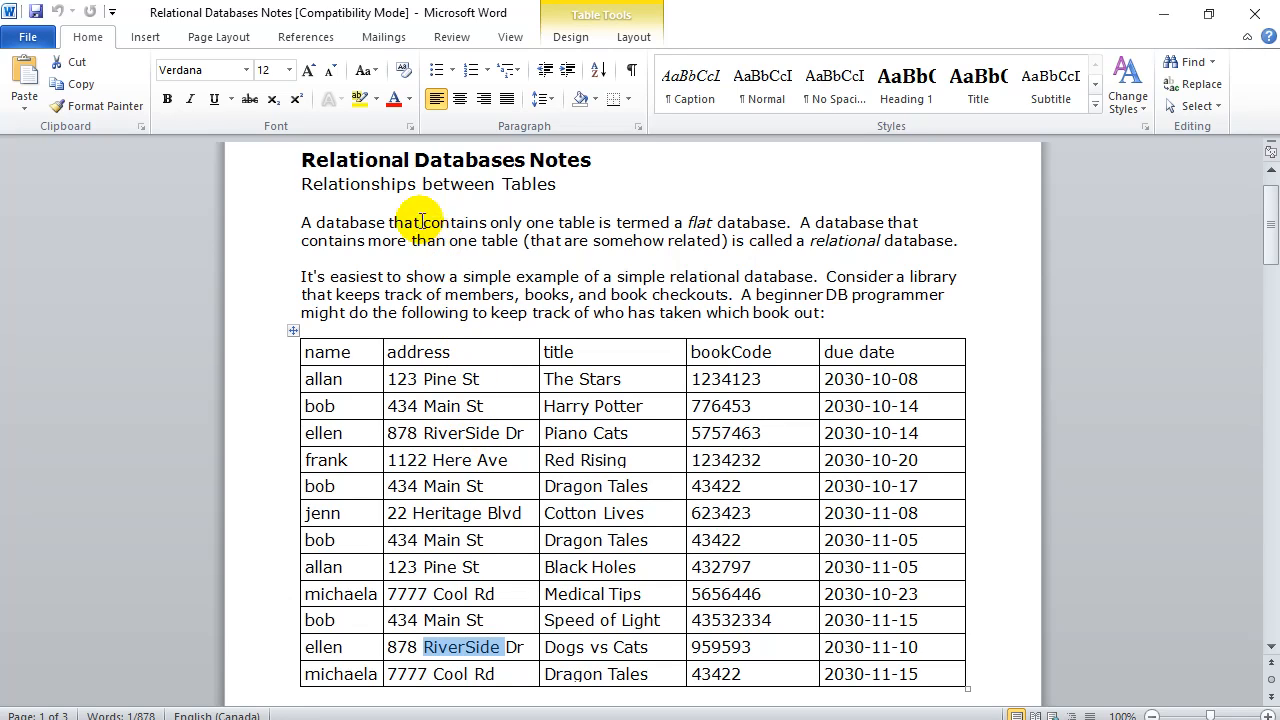
click(506, 310)
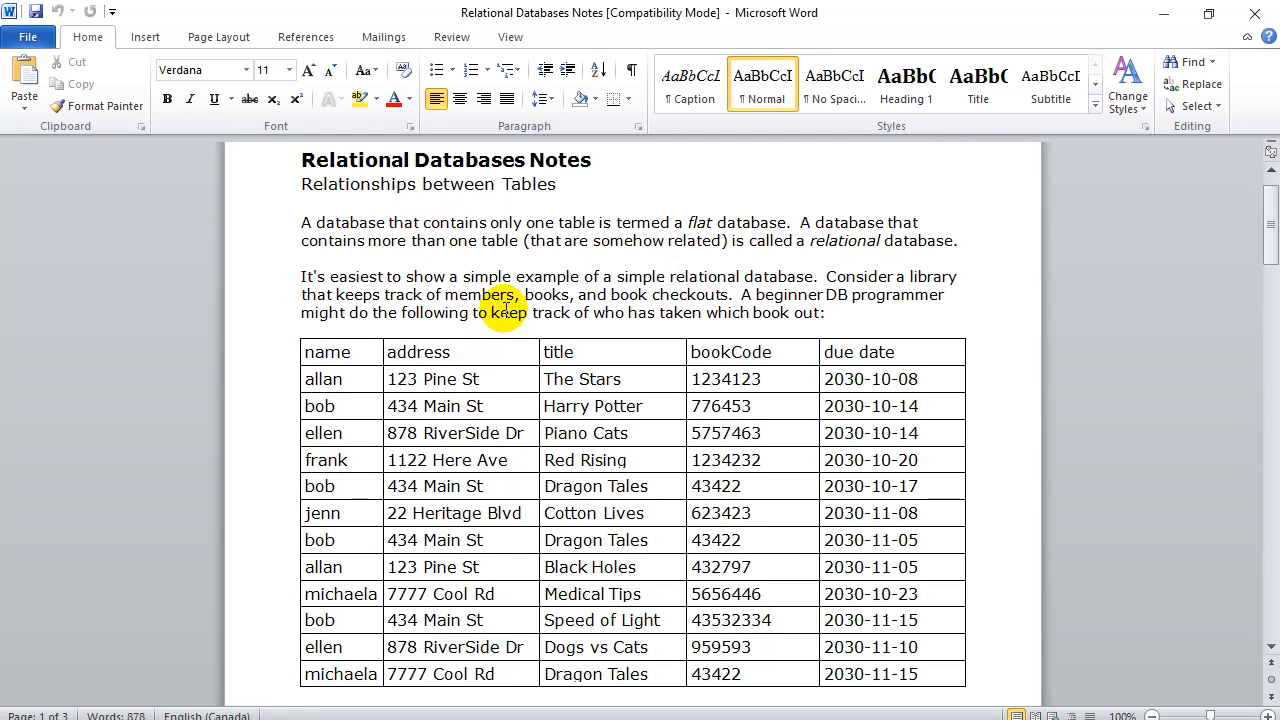
Switch to the Library Relational Sample database in Access and inspect the Members table's memberId field in Design View, returning to Datasheet View.
click(666, 719)
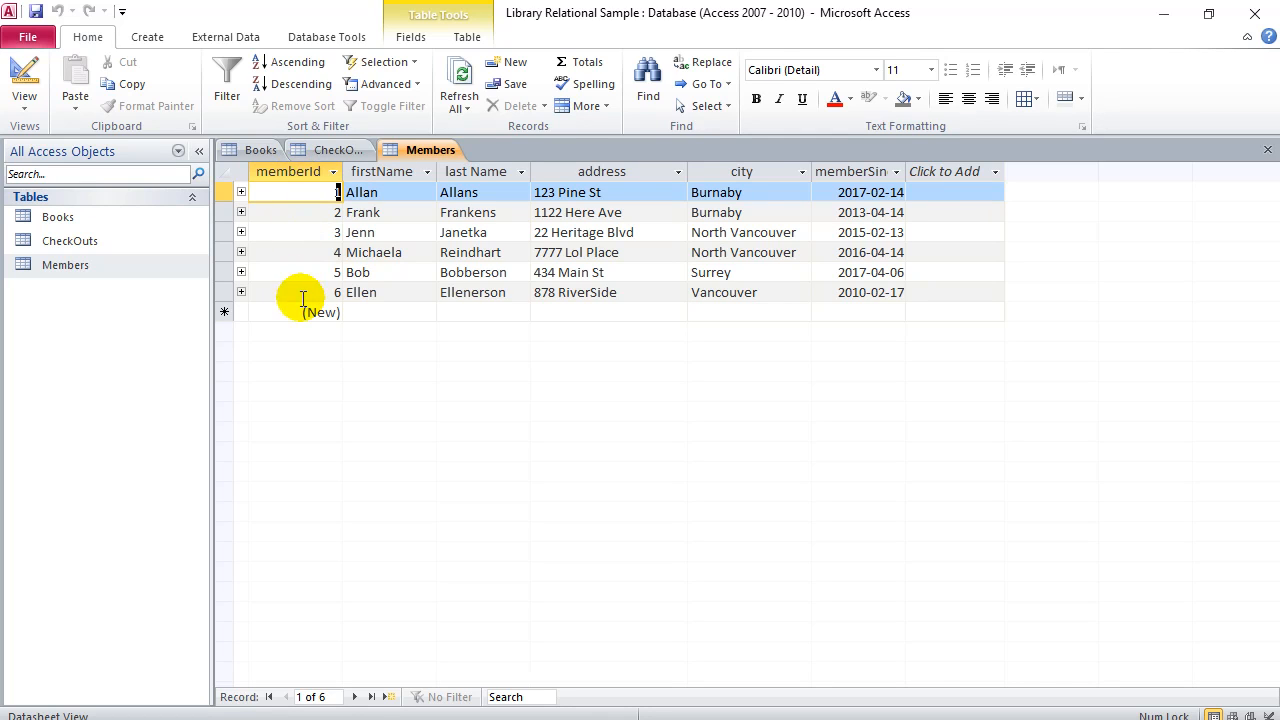
right_click(417, 151)
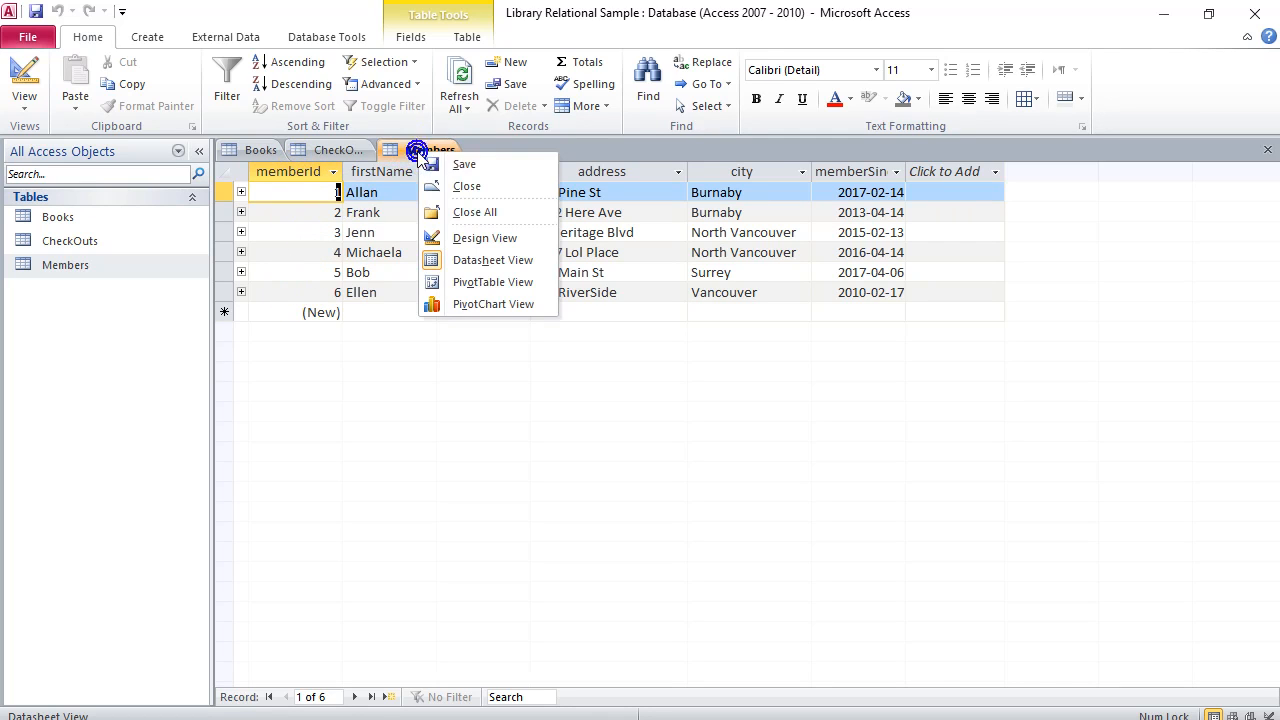
click(469, 238)
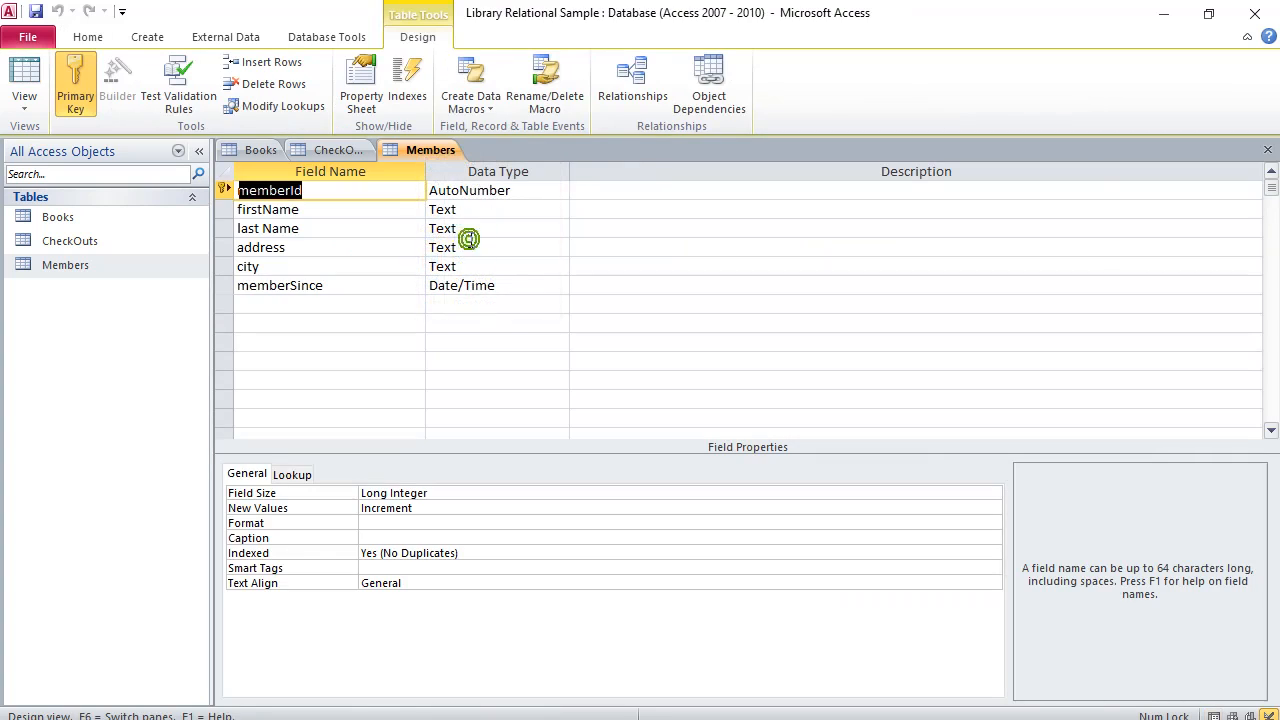
click(318, 190)
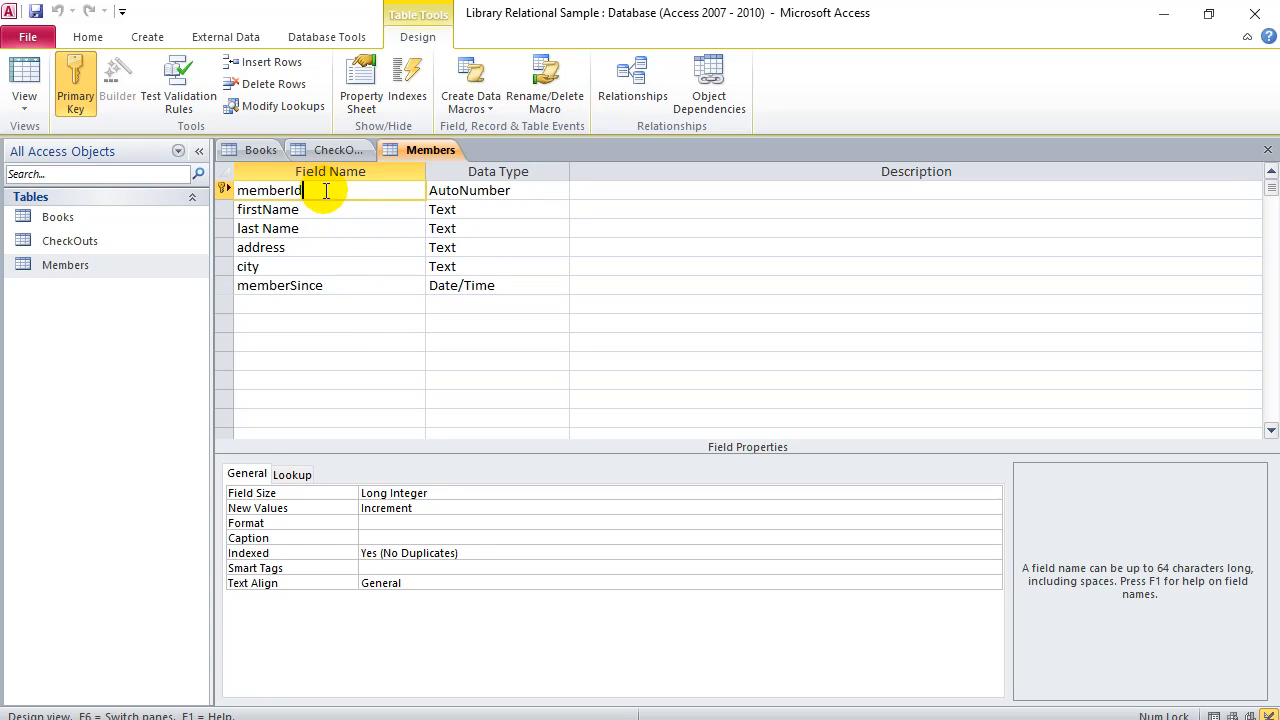
right_click(416, 150)
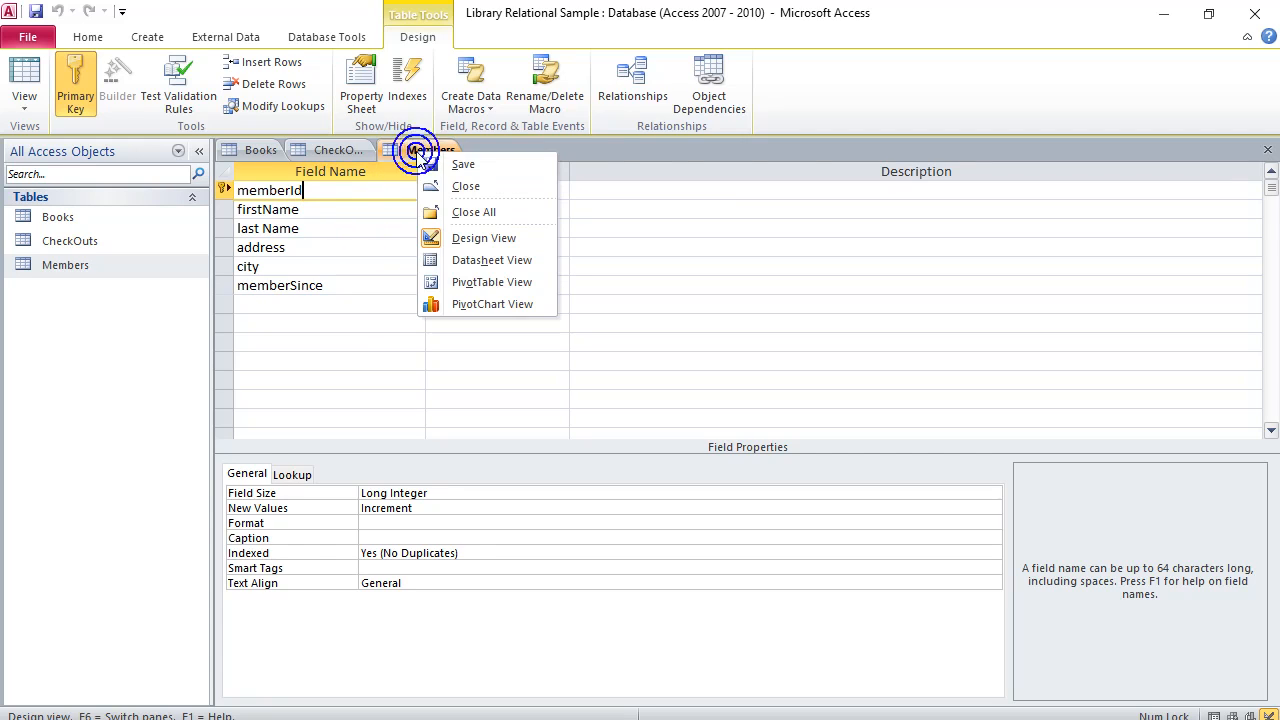
click(470, 261)
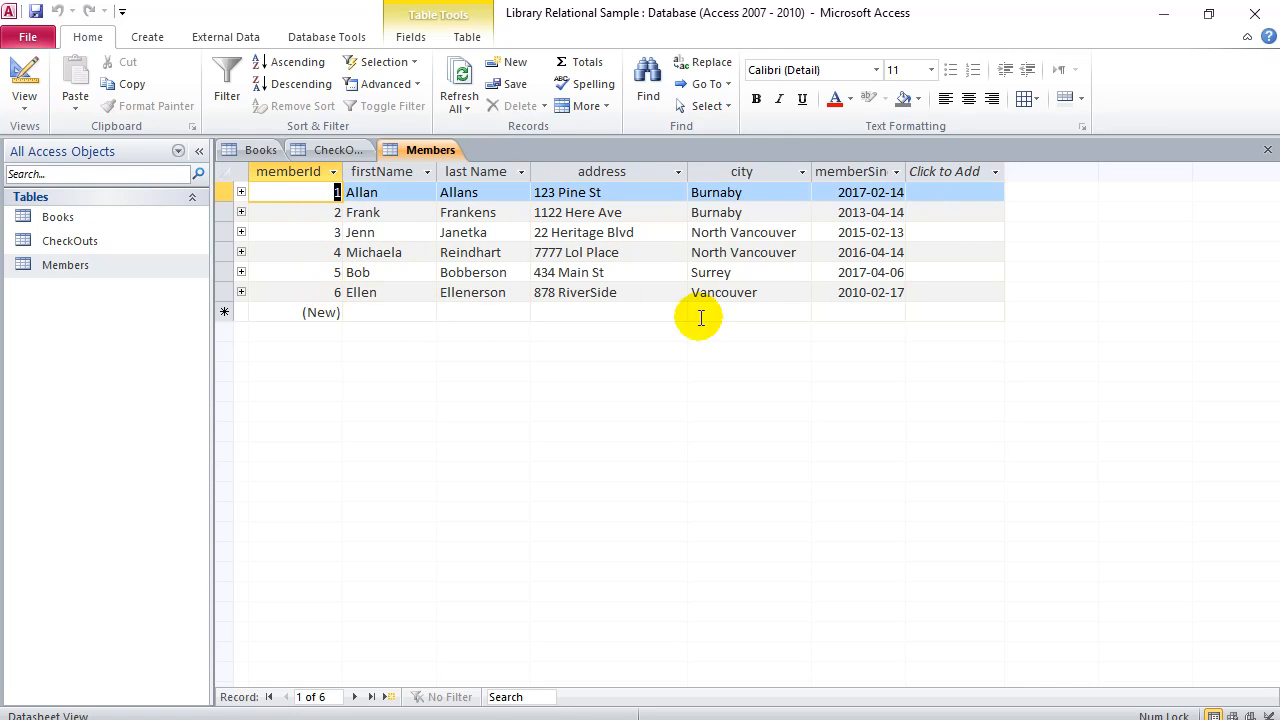
Add a Members record with first name adf, last name sdf, address sdf, city adsf and member-since date 2017-05-10.
click(836, 296)
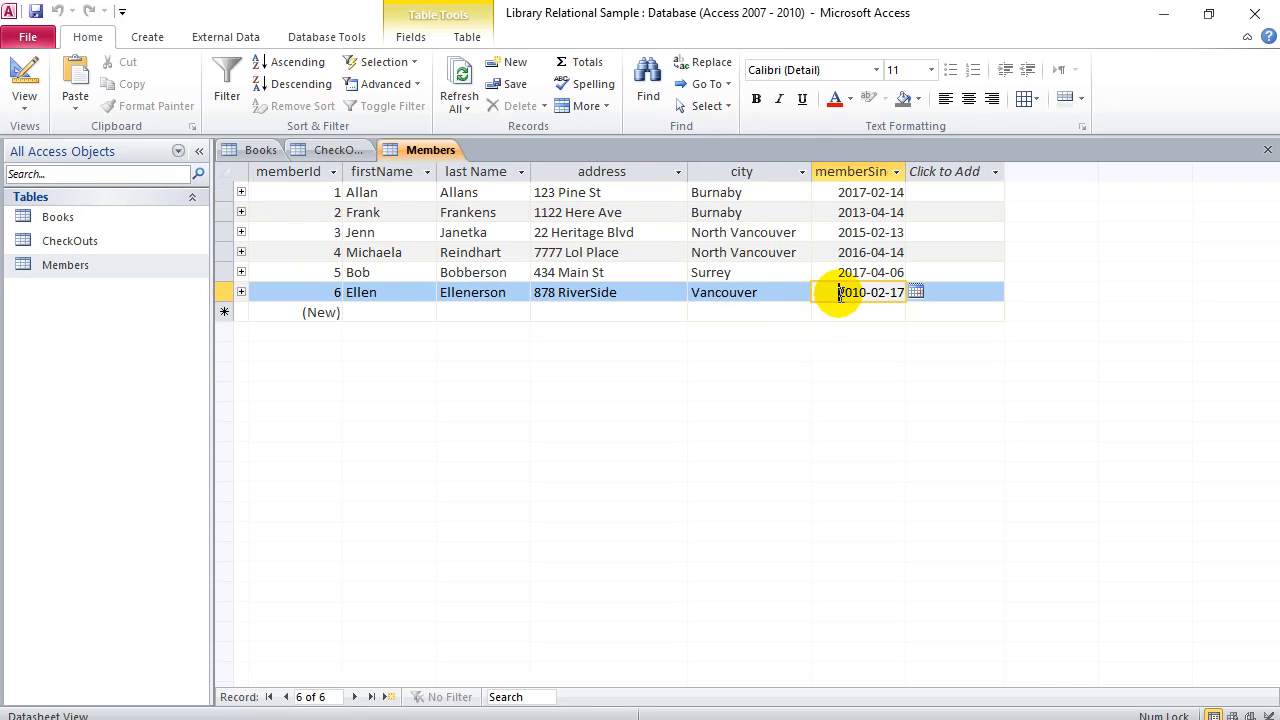
key(Tab)
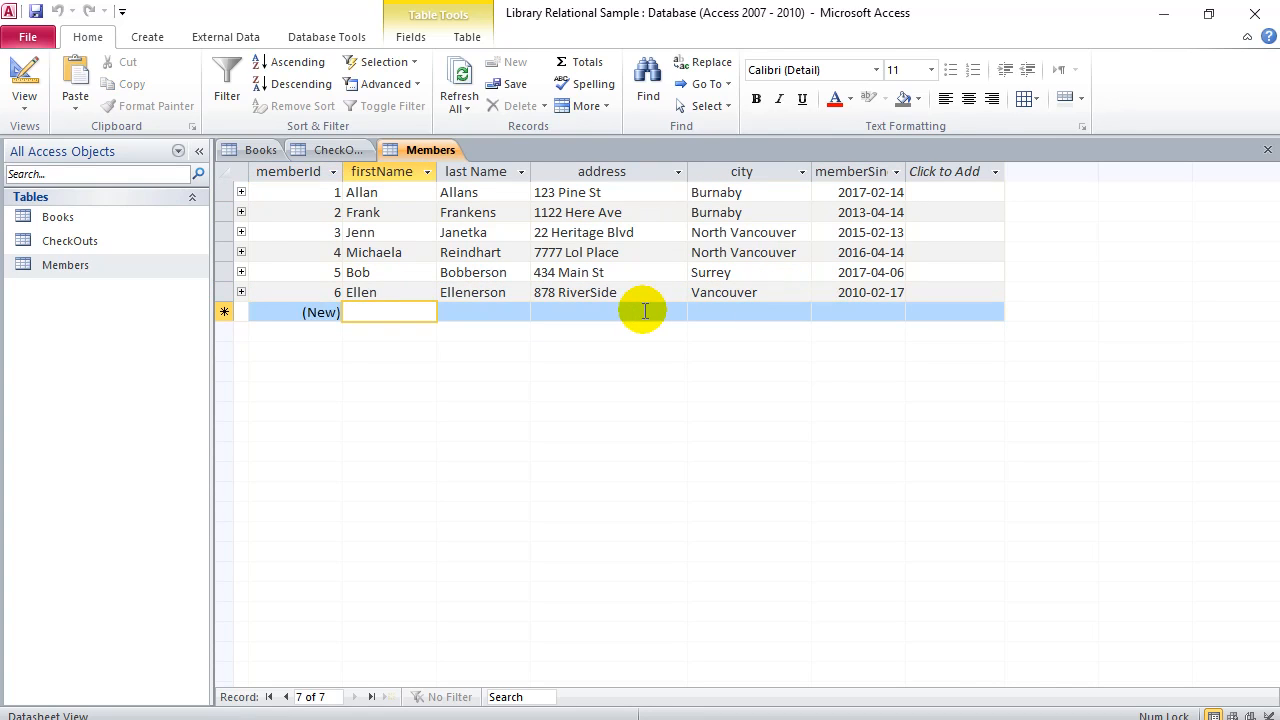
text(adf)
click(491, 310)
text(sdf)
click(560, 315)
text(sdf)
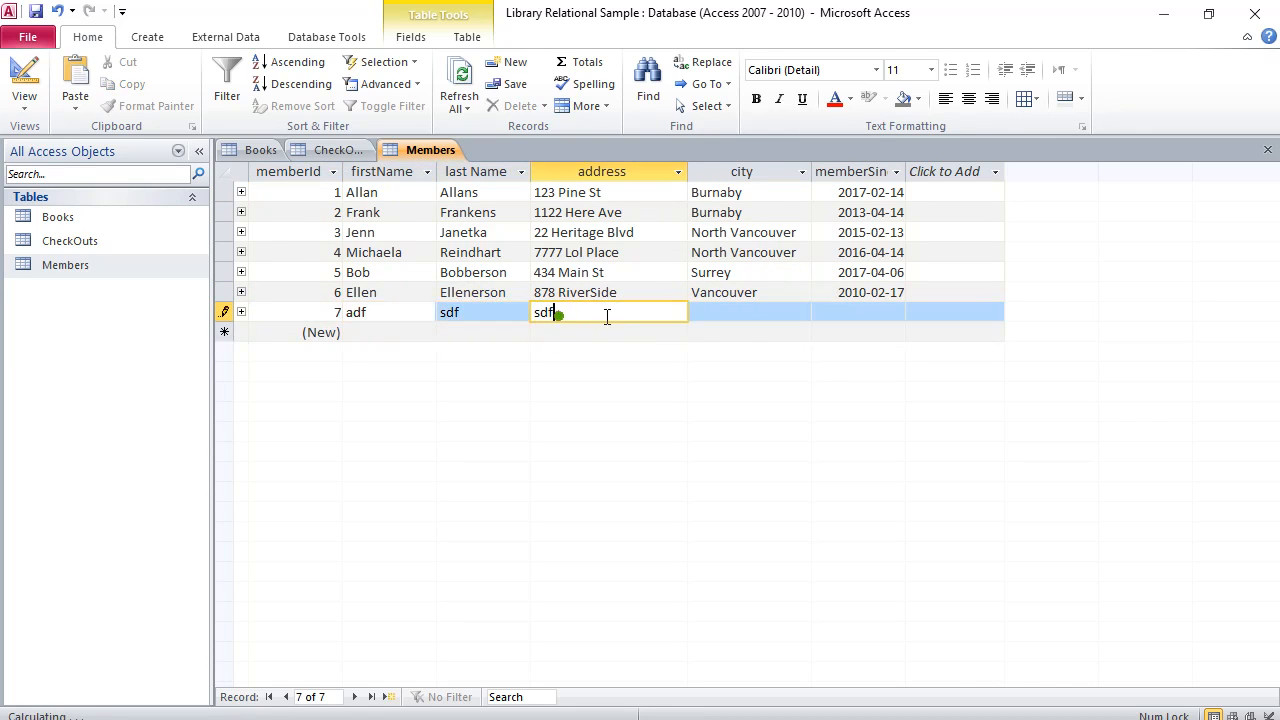
click(700, 315)
text(adsf)
click(847, 313)
click(917, 313)
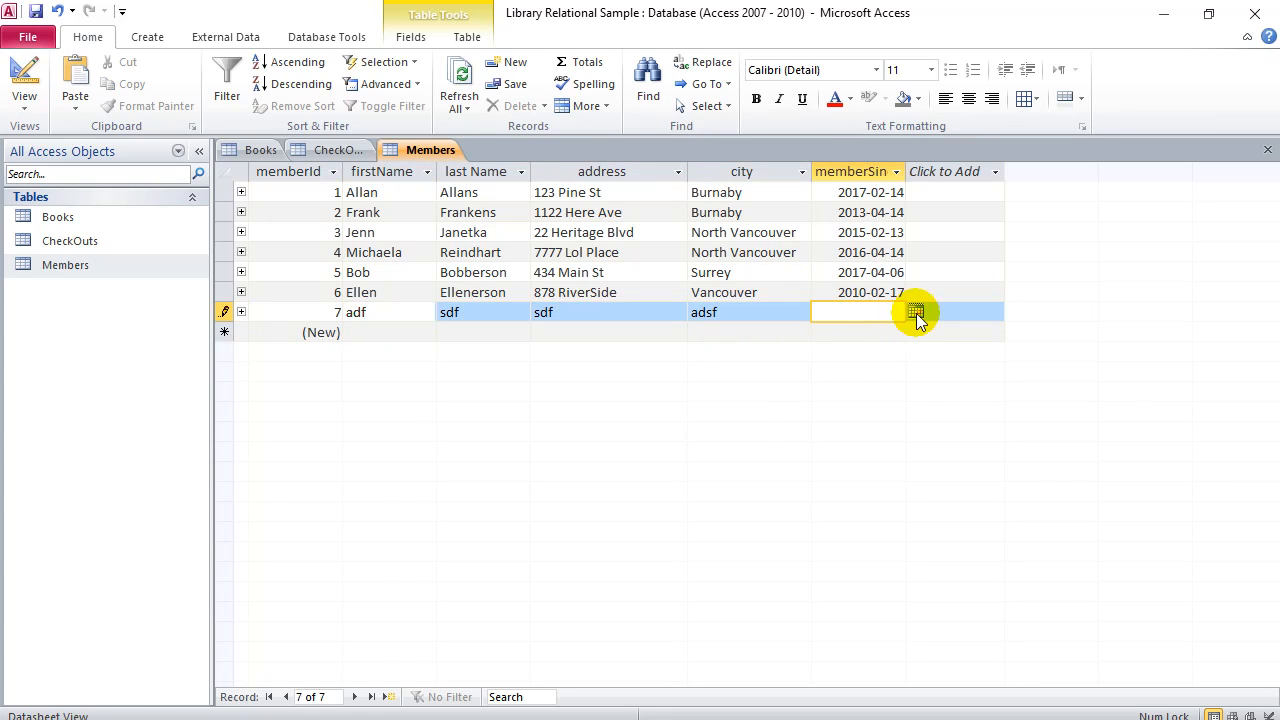
click(838, 381)
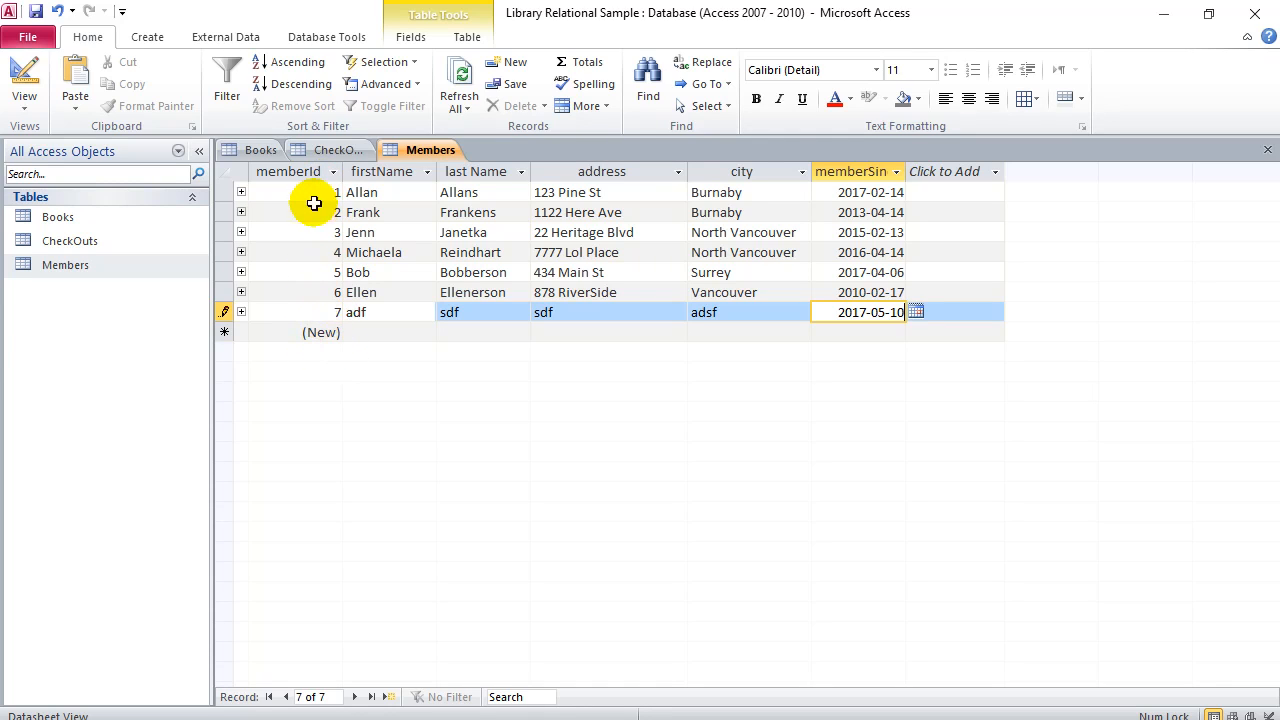
Examine the first six member records one row at a time in the Members table.
click(221, 193)
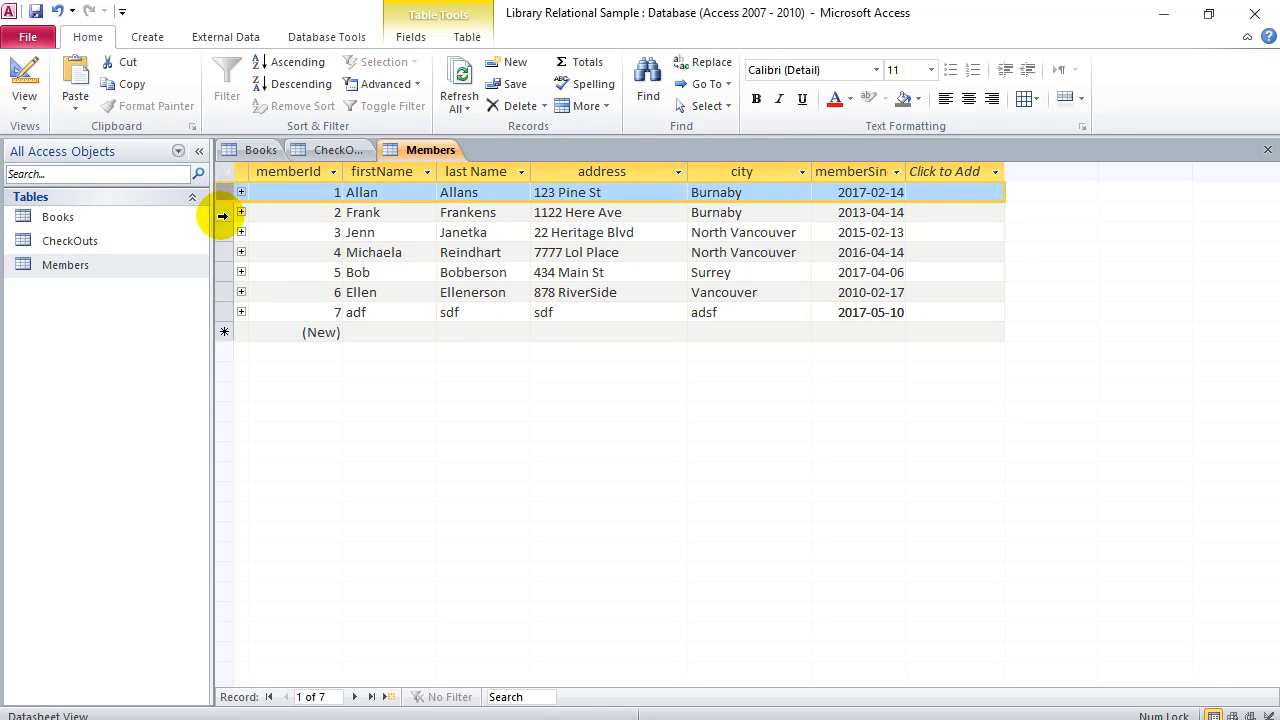
click(221, 212)
click(221, 232)
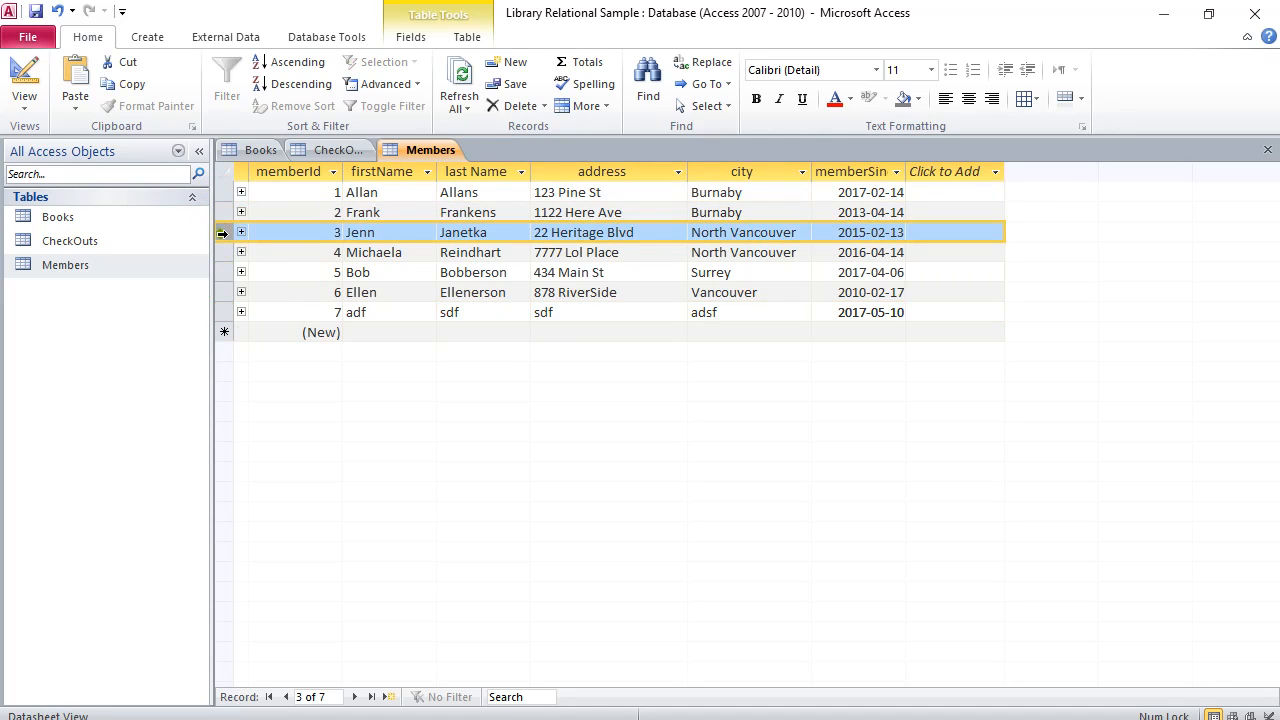
click(221, 252)
click(221, 272)
click(221, 292)
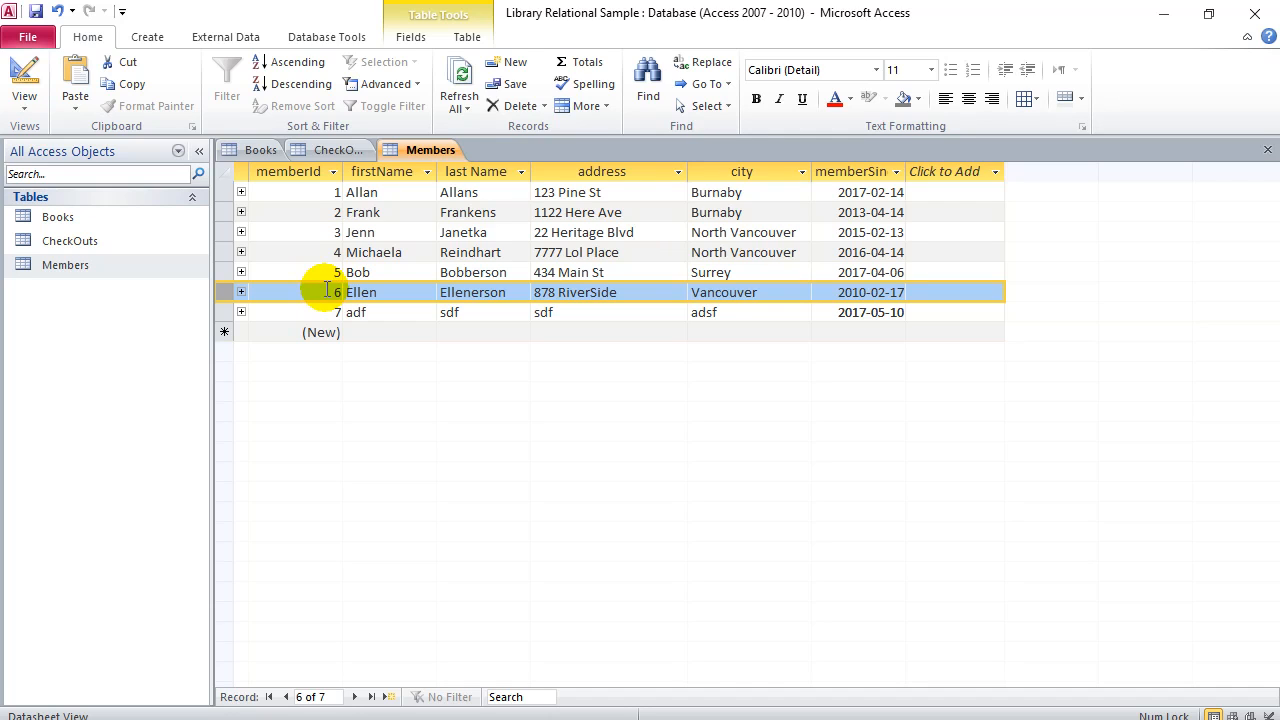
Inspect the Books table's bookId field and its data type in Design View, and return to Datasheet View.
click(256, 149)
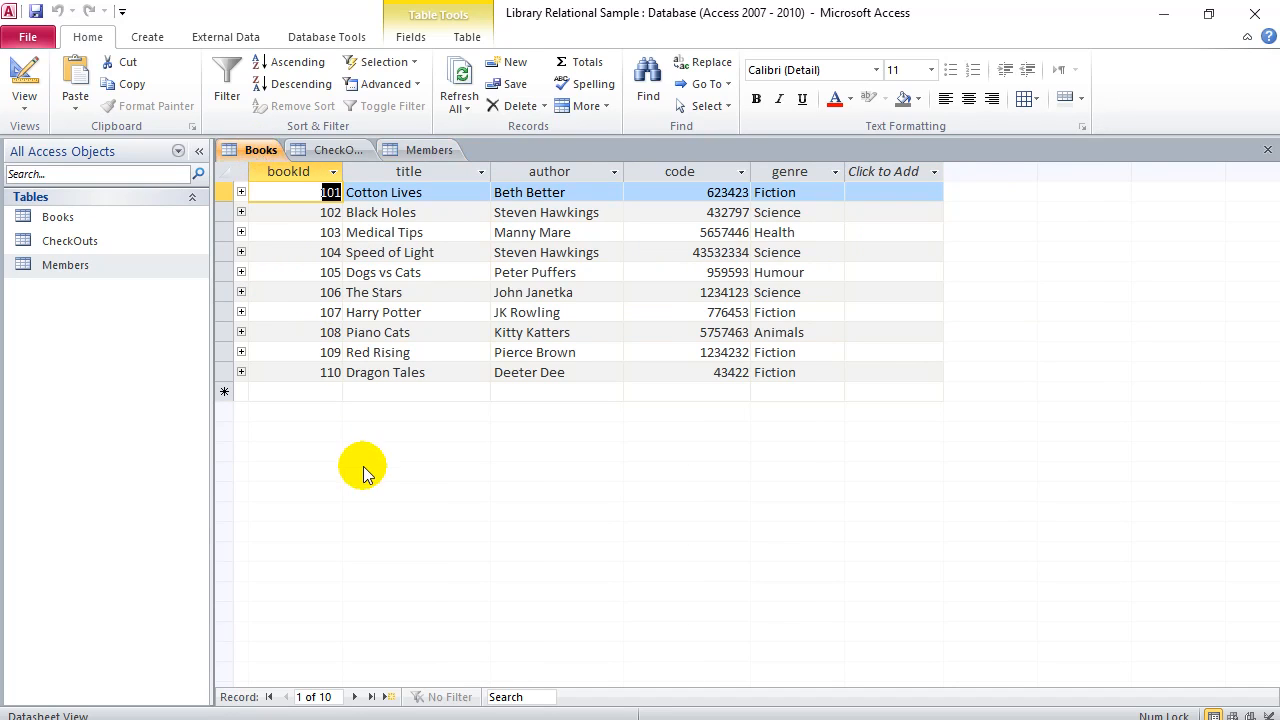
right_click(260, 153)
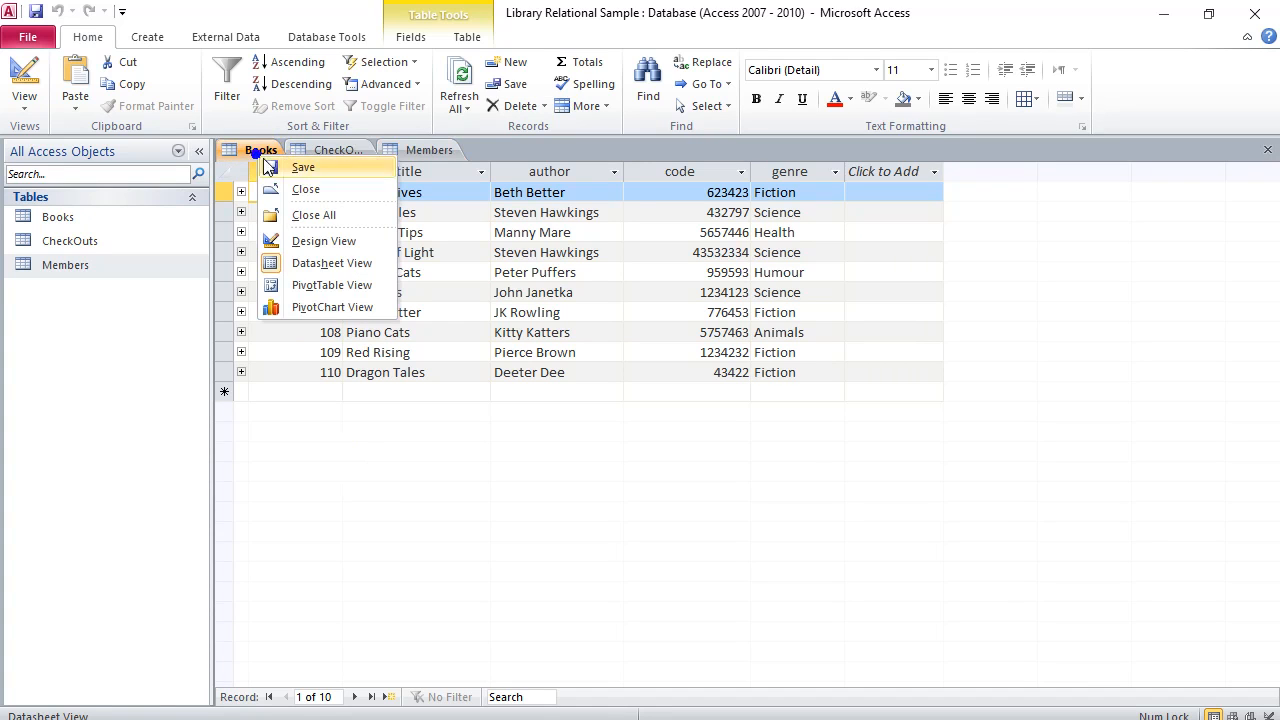
click(300, 242)
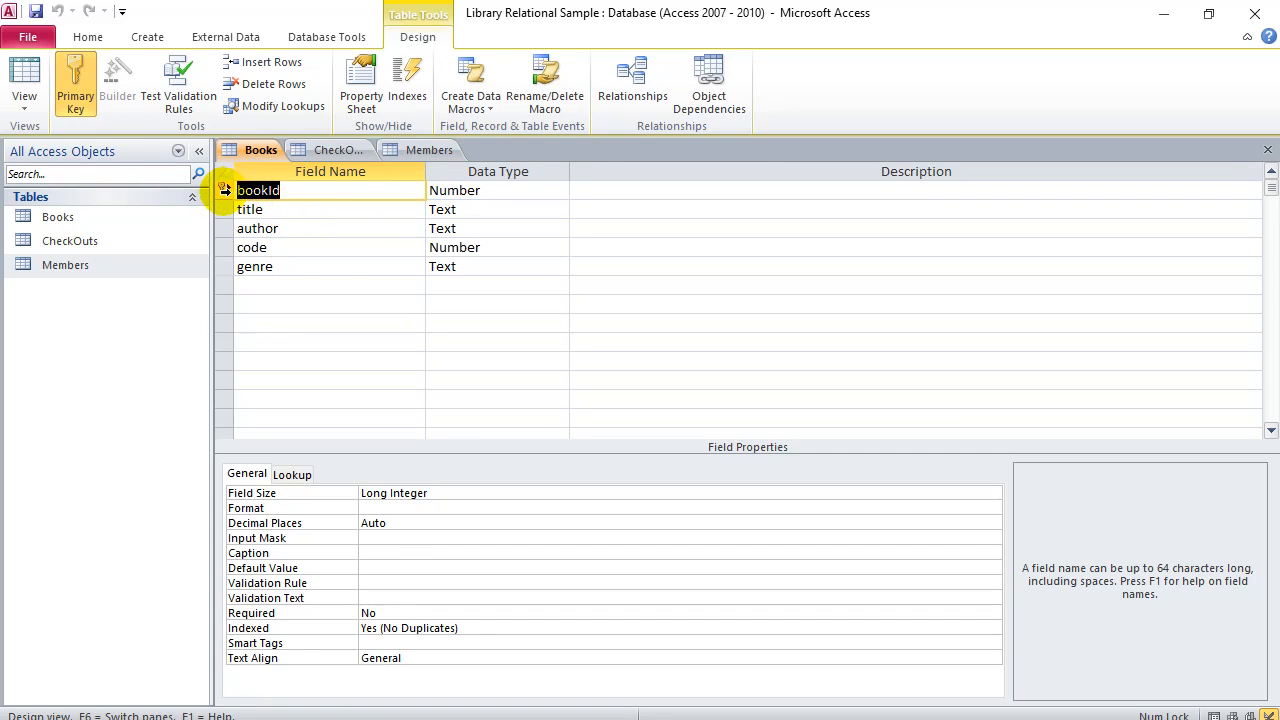
click(491, 191)
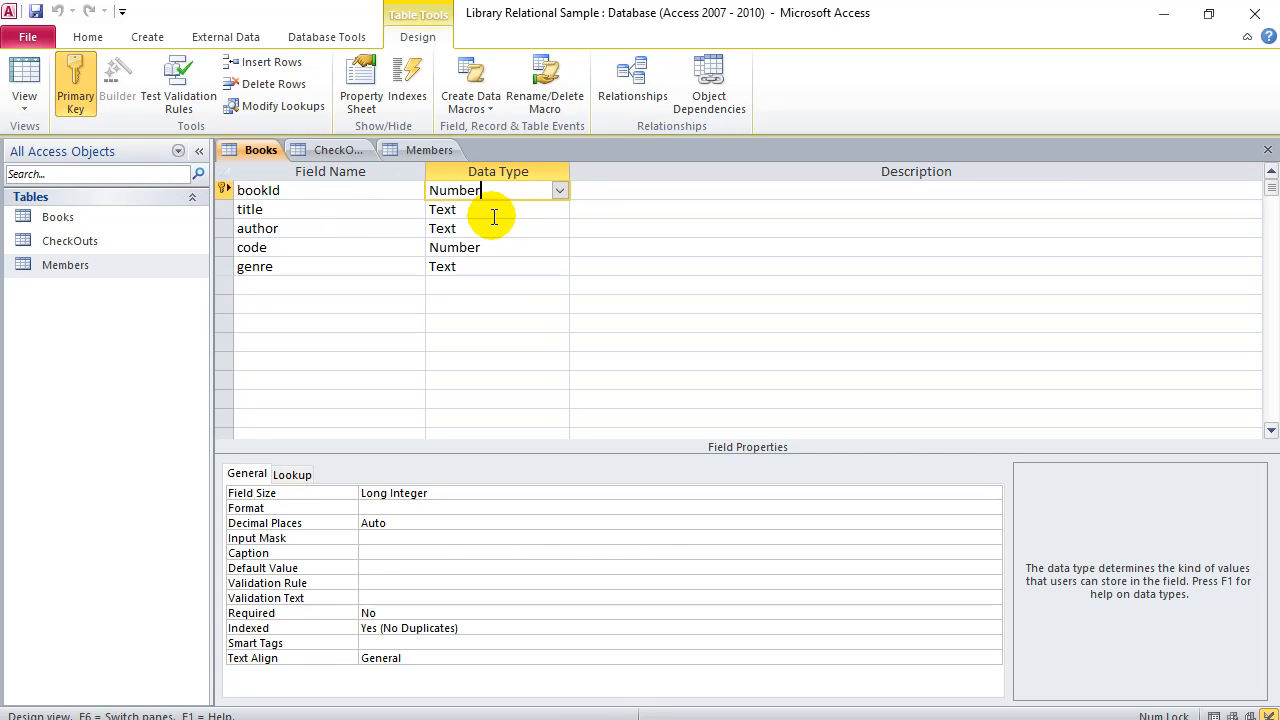
right_click(258, 150)
click(307, 262)
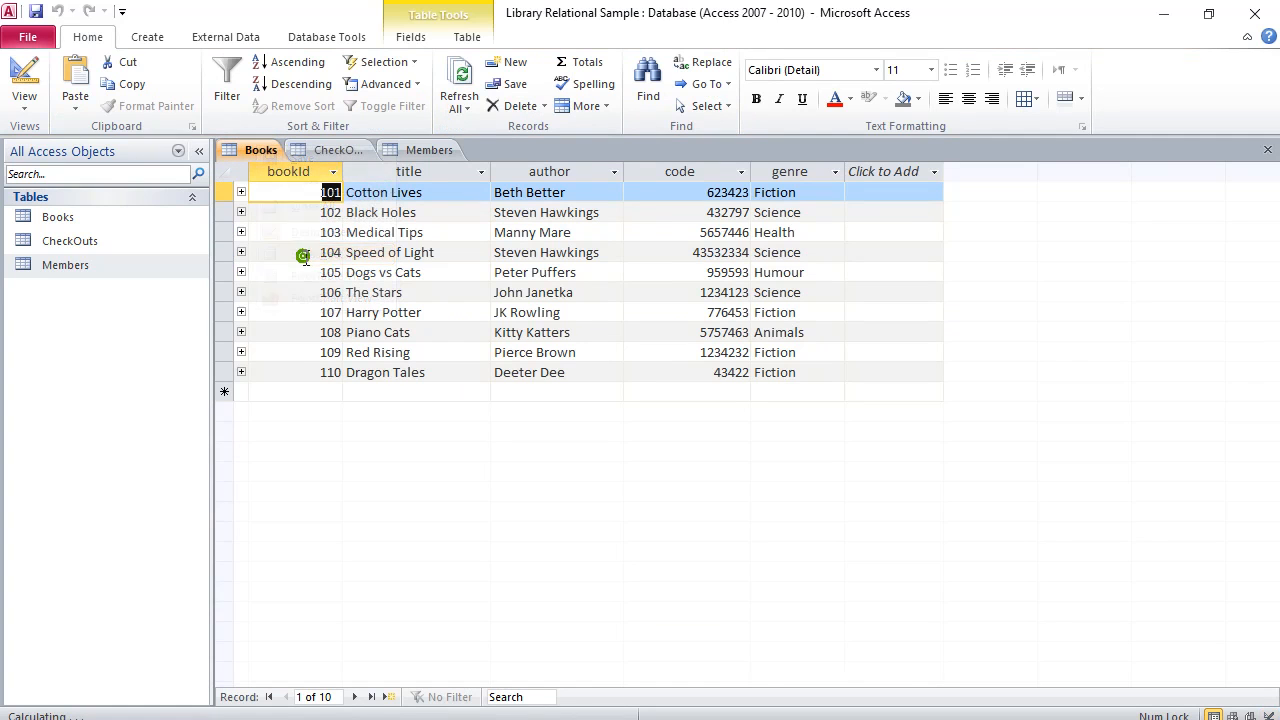
Start a new Books record with bookId 101, title lkjlkj, author kjkjk and code kjkjk.
click(318, 391)
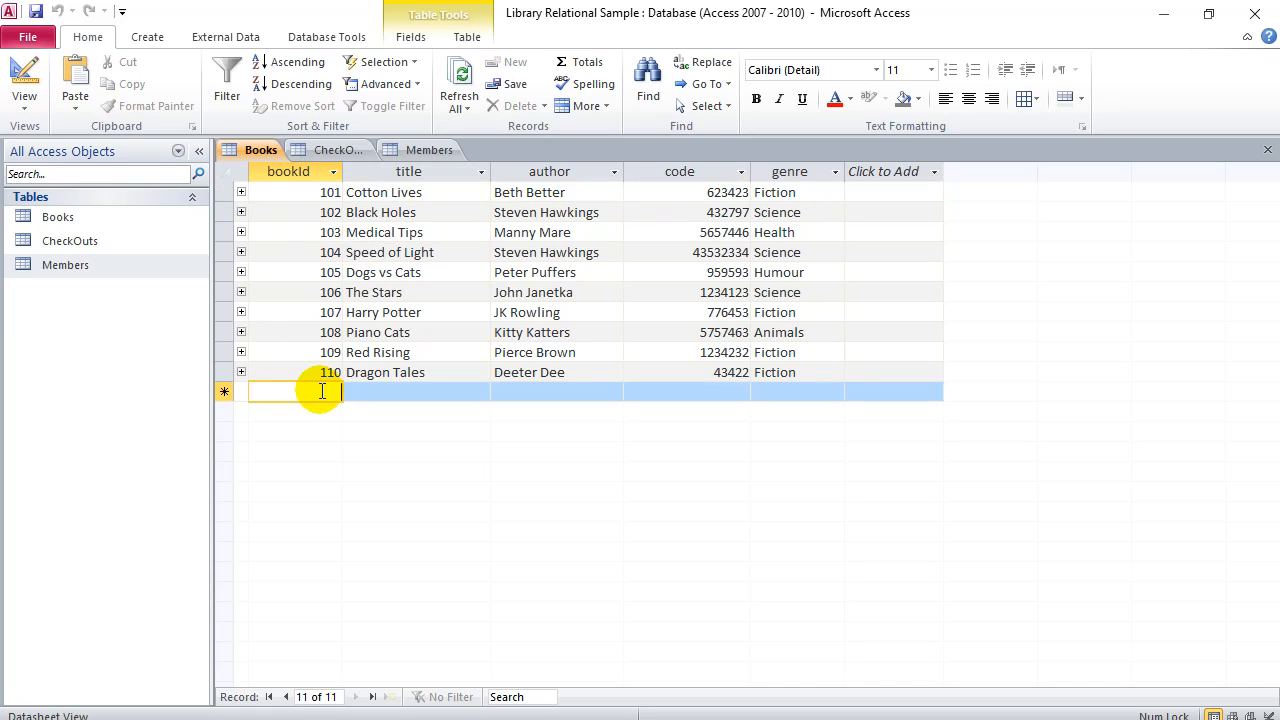
text(101)
key(Tab)
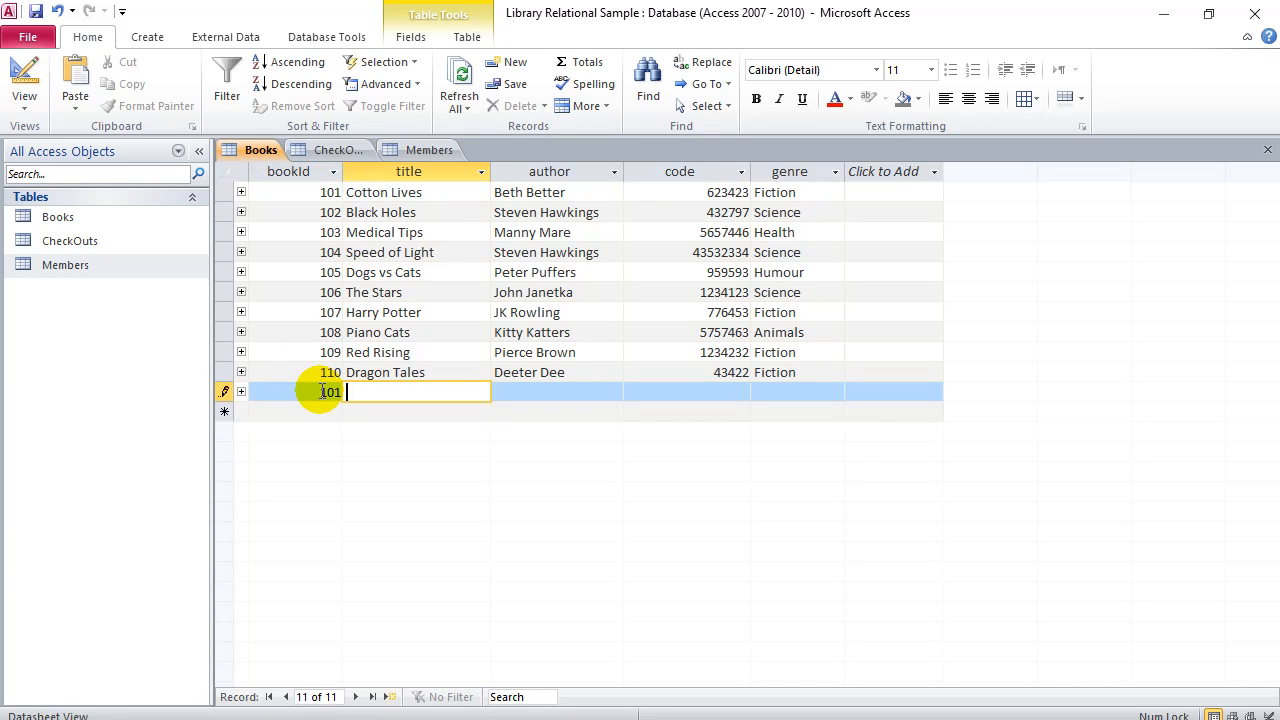
text(lkjlkj)
key(Tab)
text(kjkjk)
key(Tab)
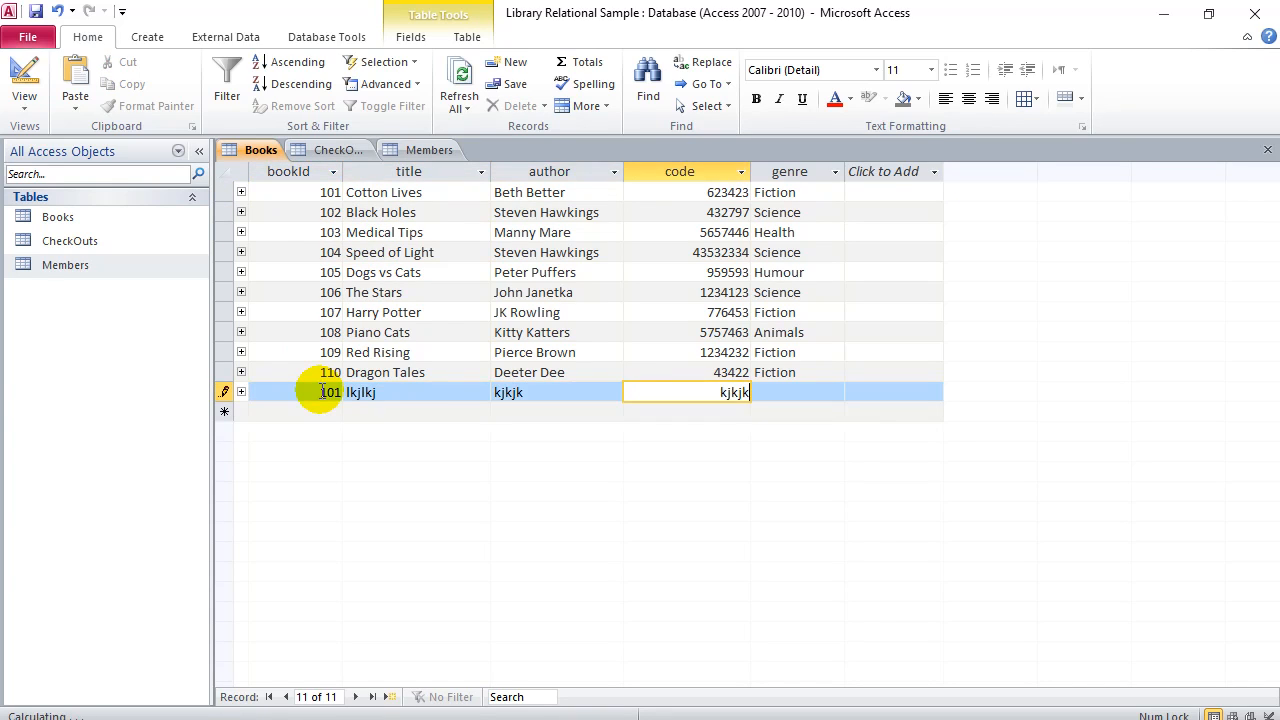
text(kjkjk)
key(Tab)
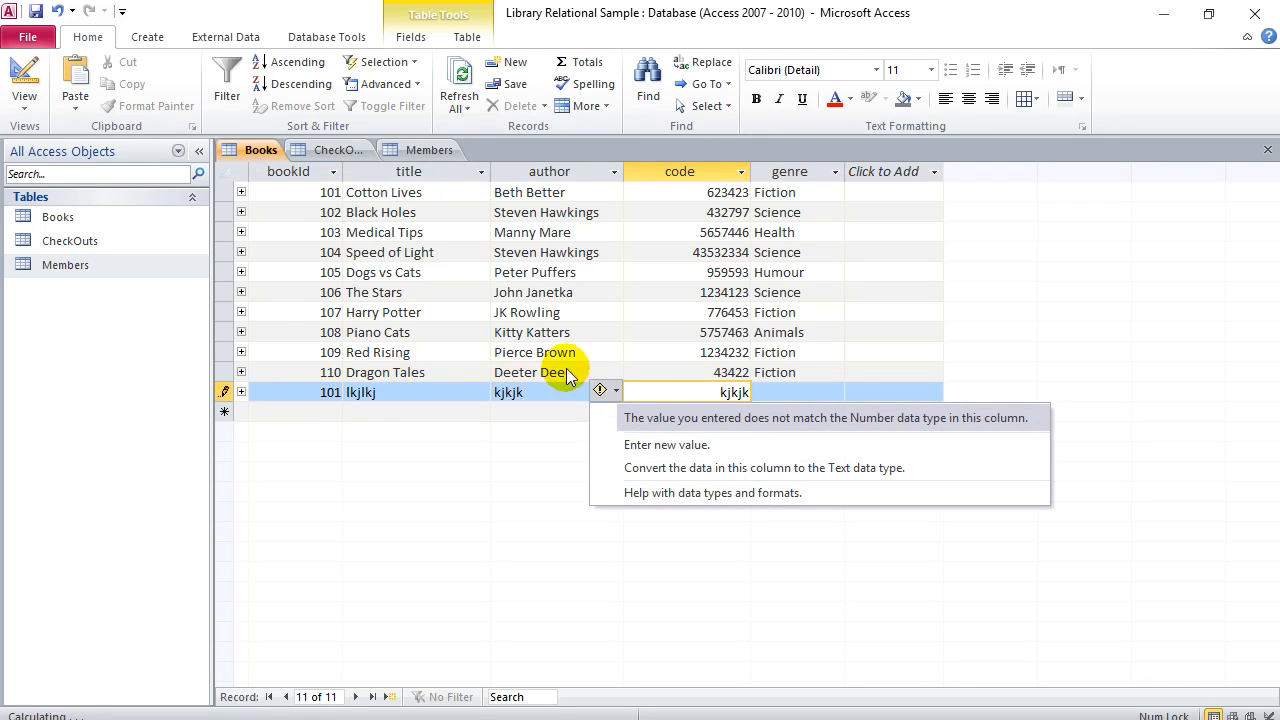
Set the new book's code to 7777 and genre to dsfsd, and try to save it with the duplicate bookId 101.
click(721, 393)
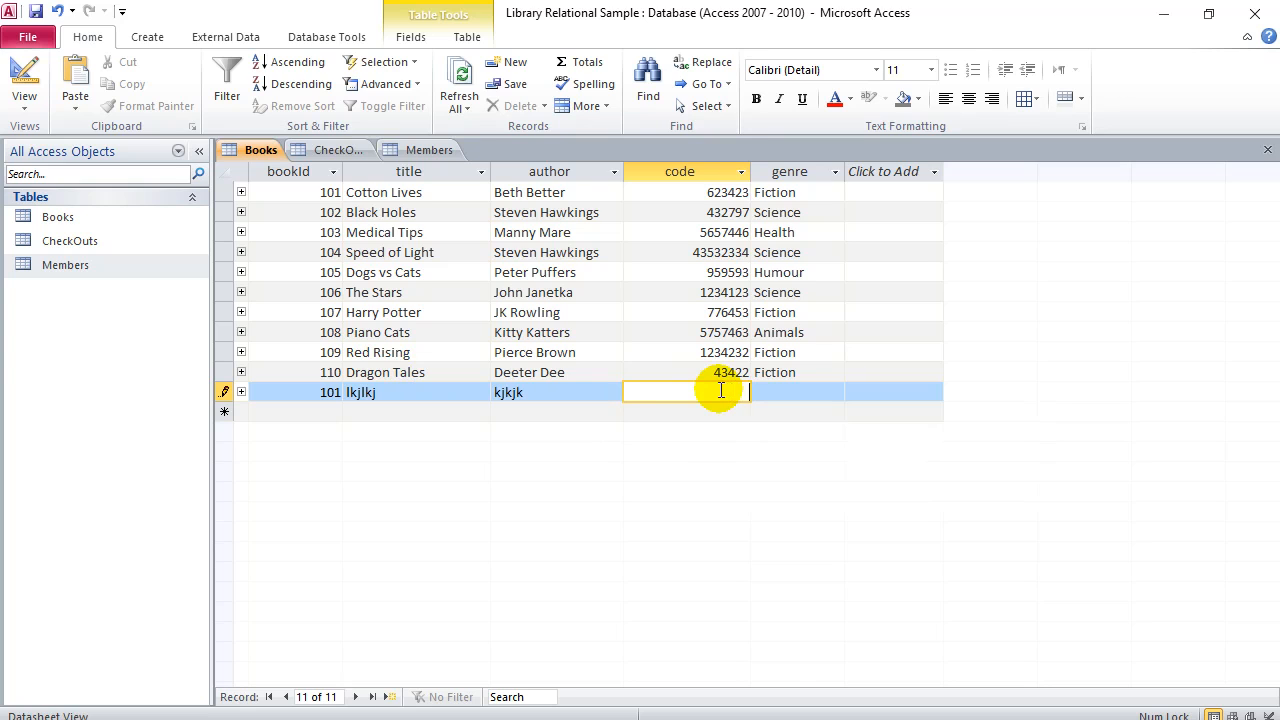
text(7777)
click(773, 405)
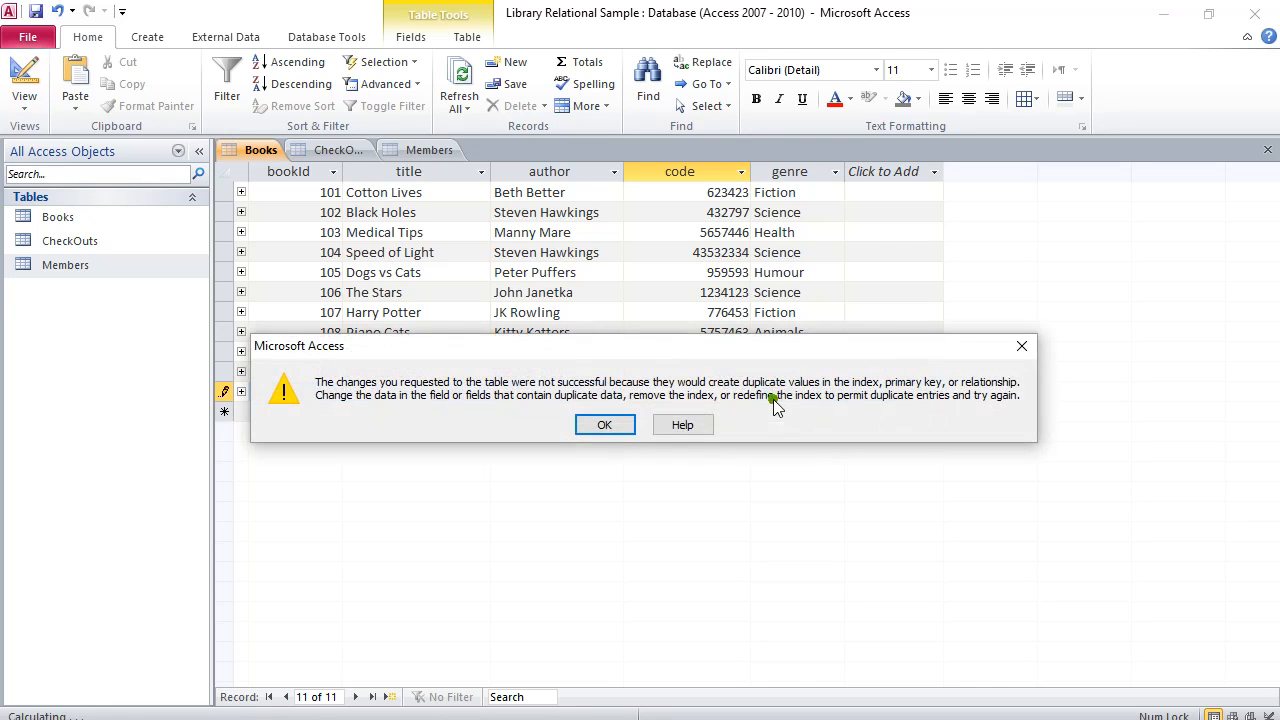
click(604, 425)
click(779, 396)
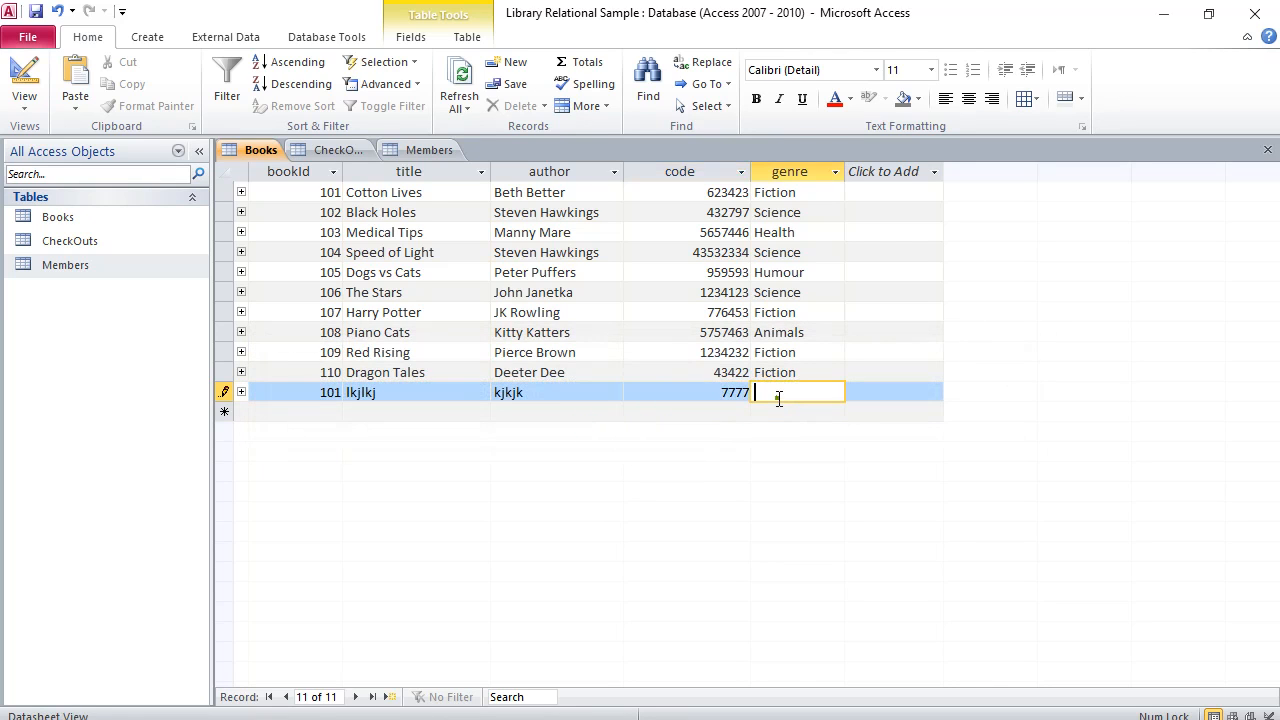
click(724, 404)
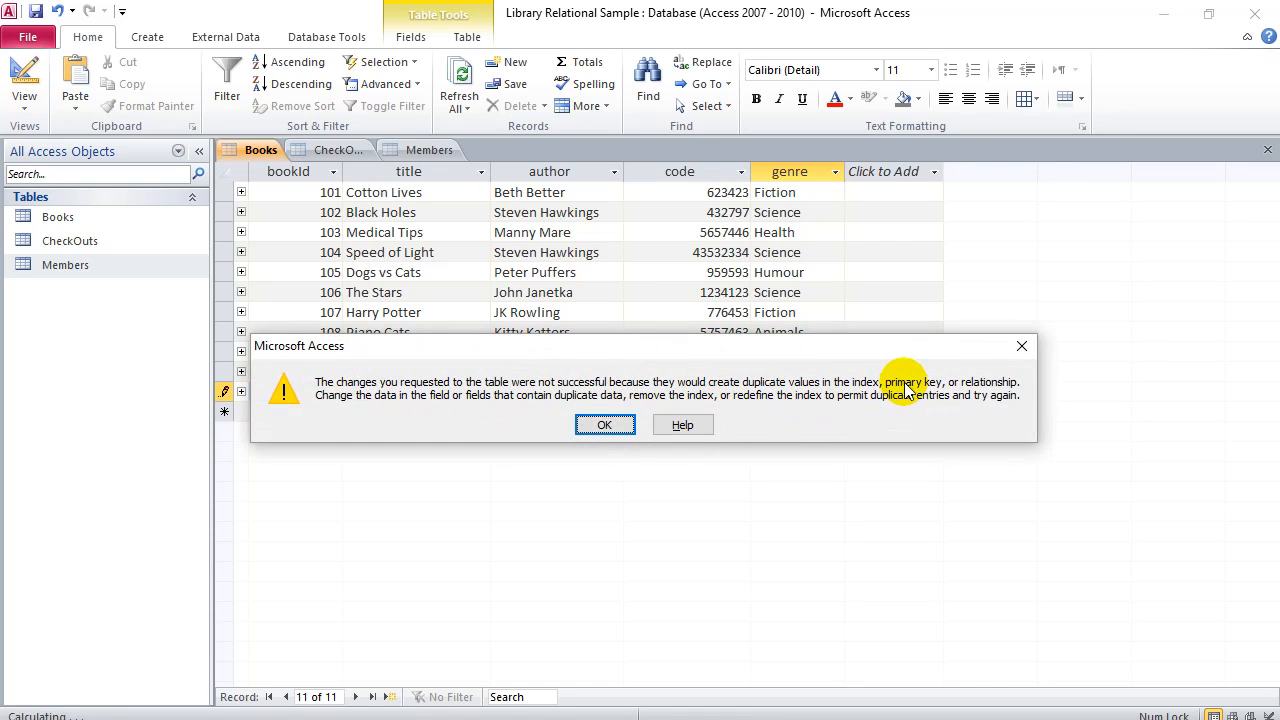
click(603, 425)
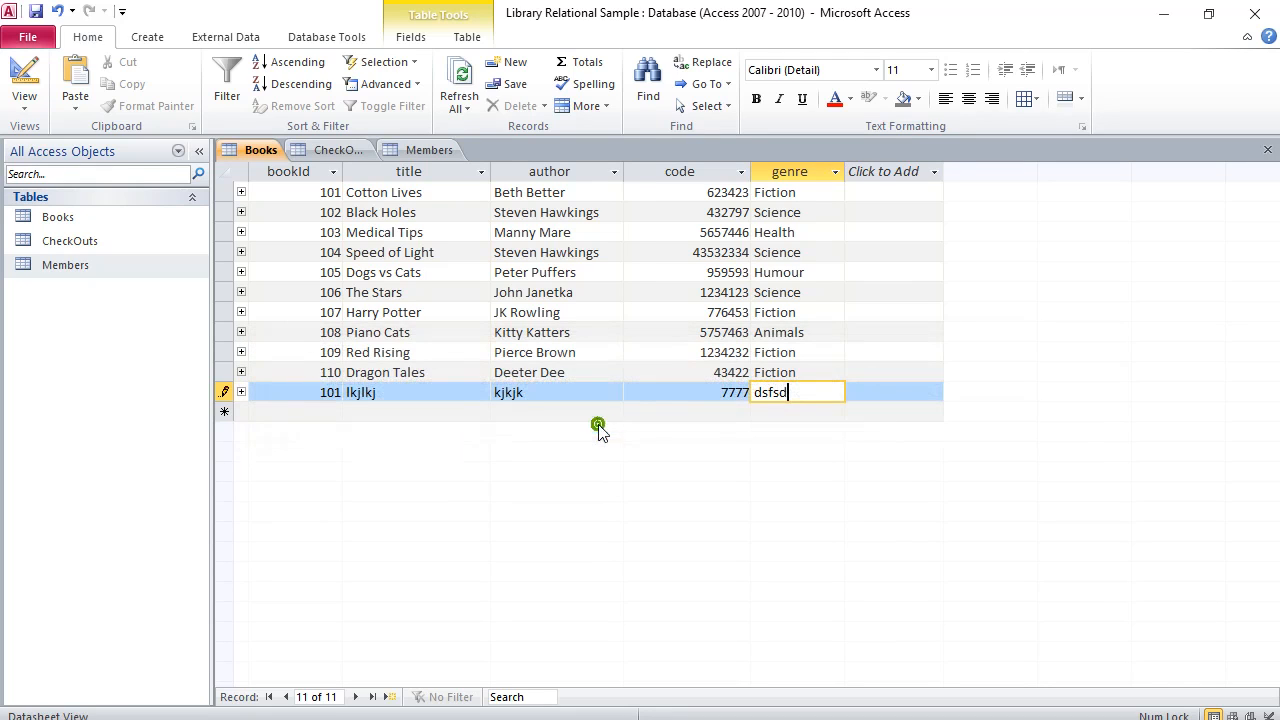
Change the new book's bookId to 888 and save the record.
click(335, 396)
double_click(335, 396)
text(888)
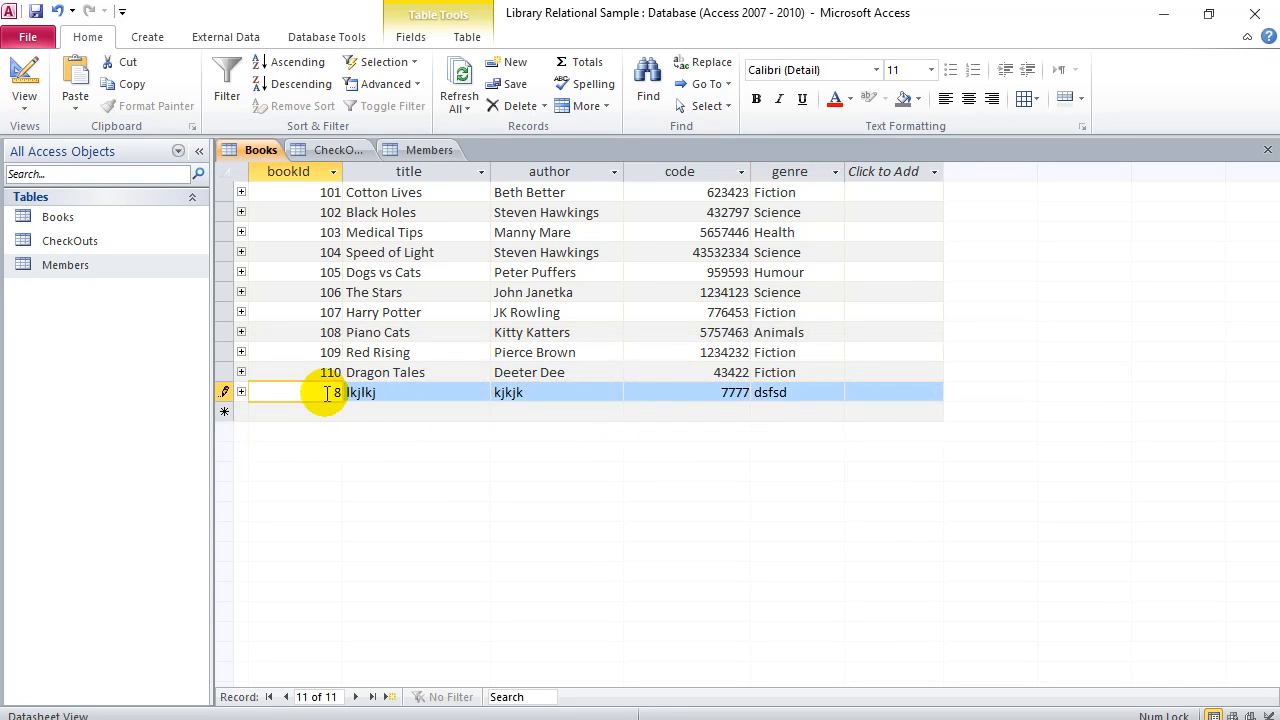
click(398, 396)
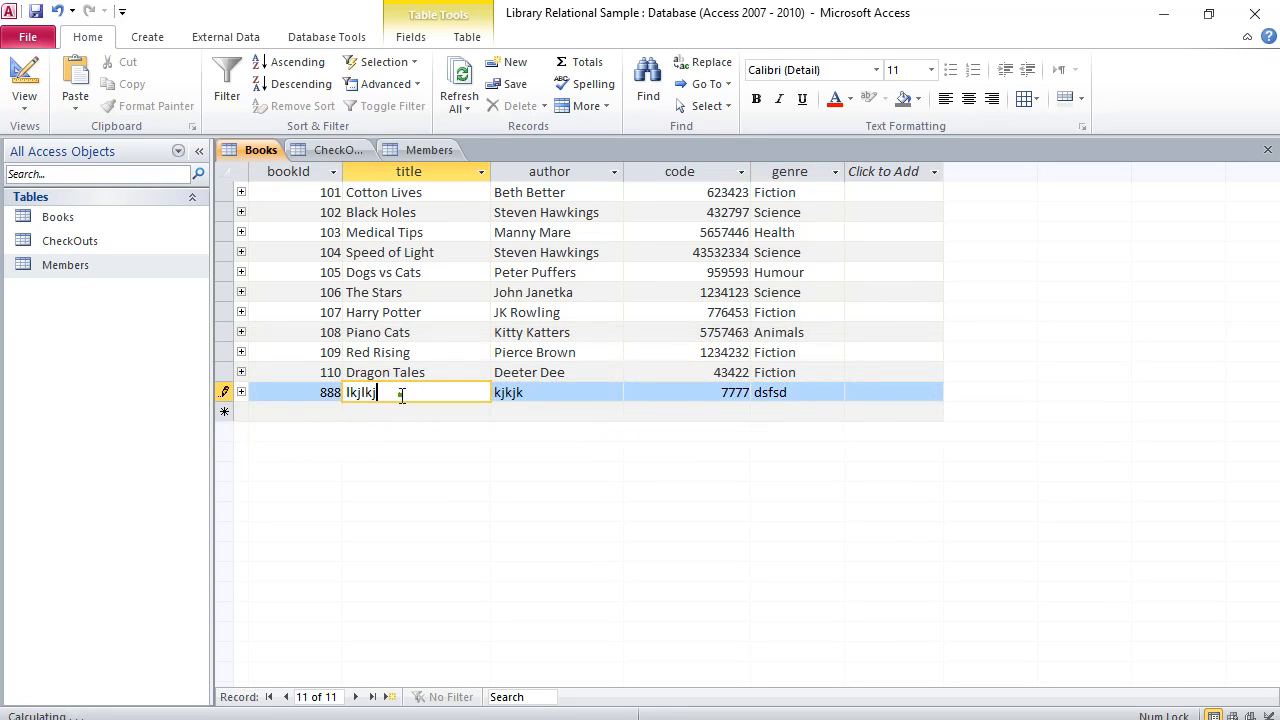
click(787, 395)
key(Return)
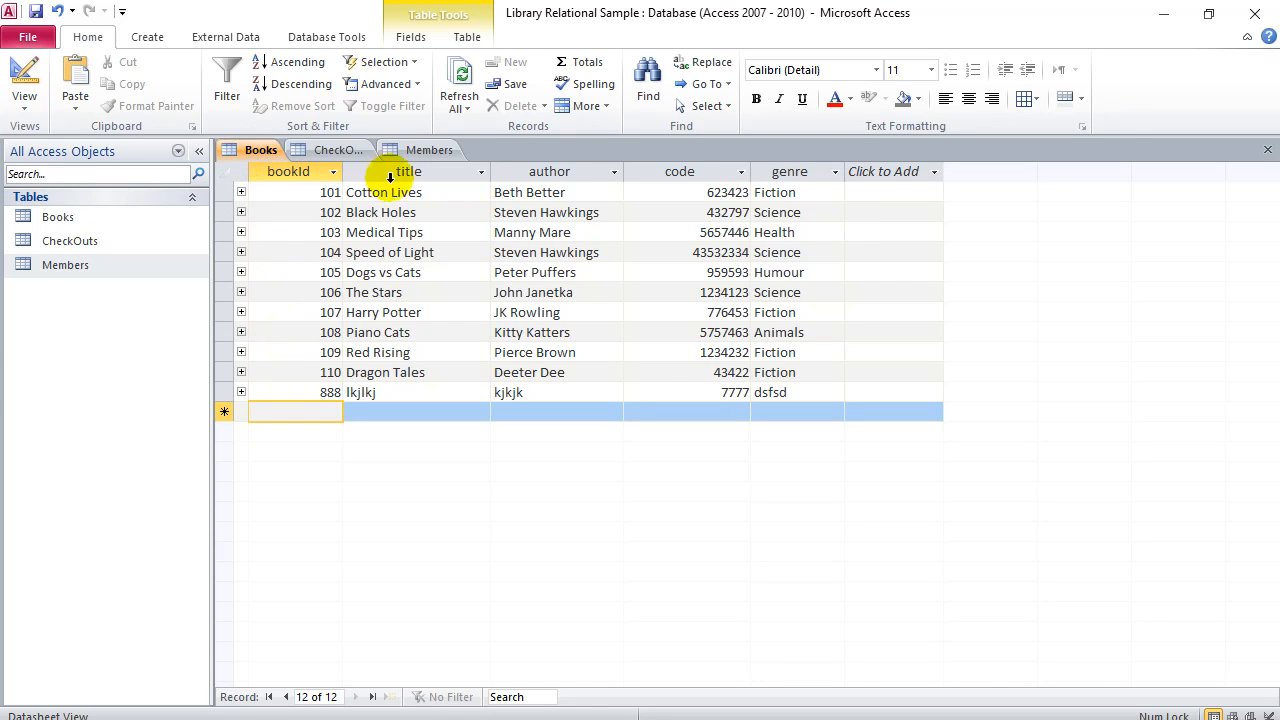
Look over the Members and Books tables again and examine each field of the first record in the CheckOuts table.
click(430, 151)
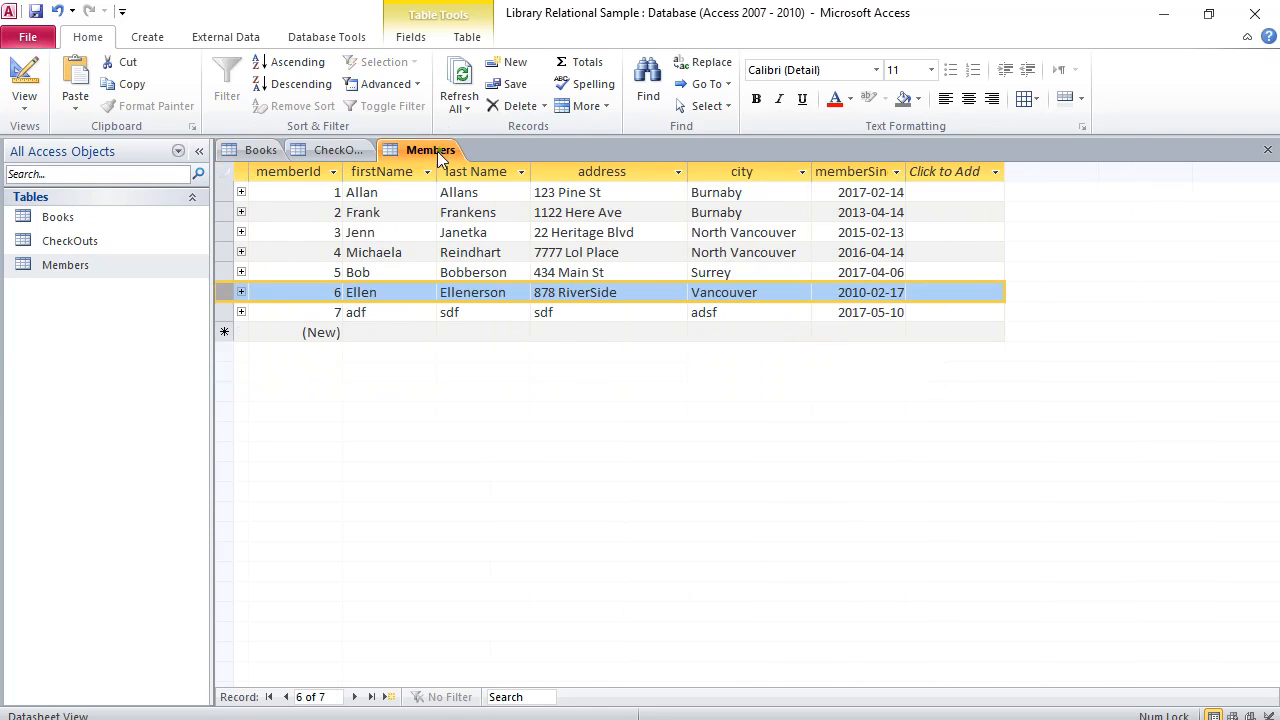
click(260, 150)
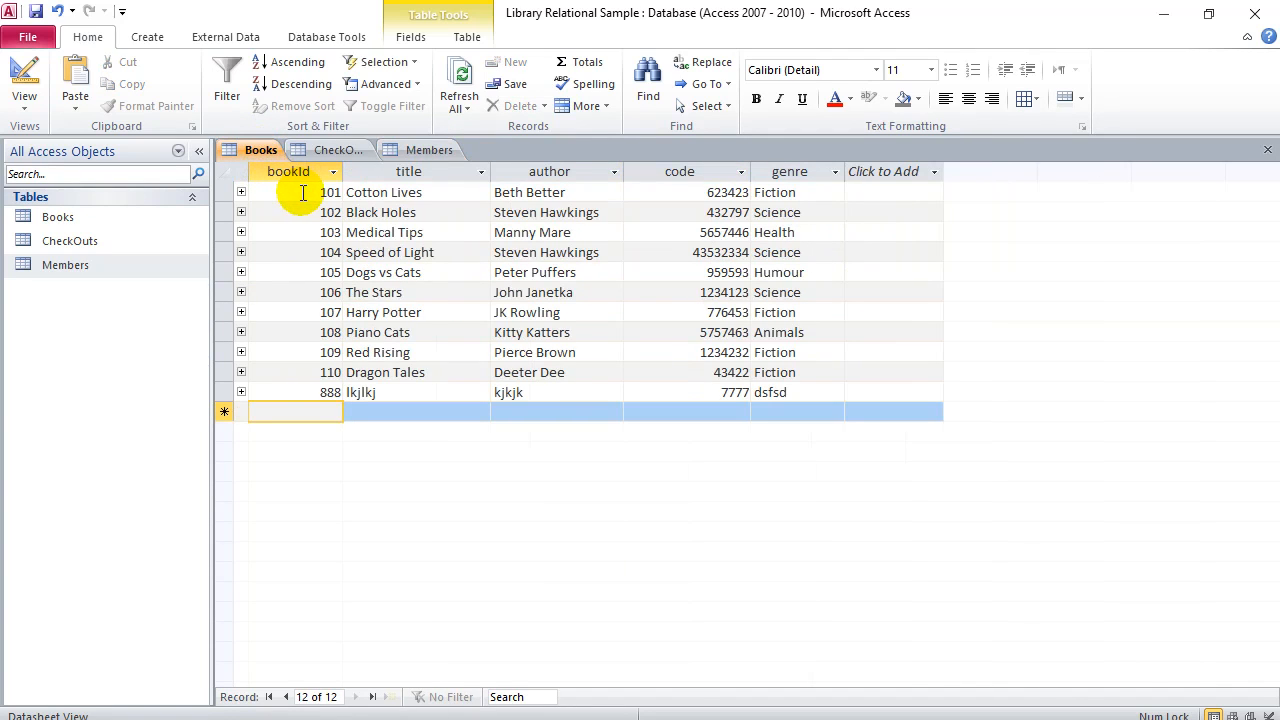
click(342, 152)
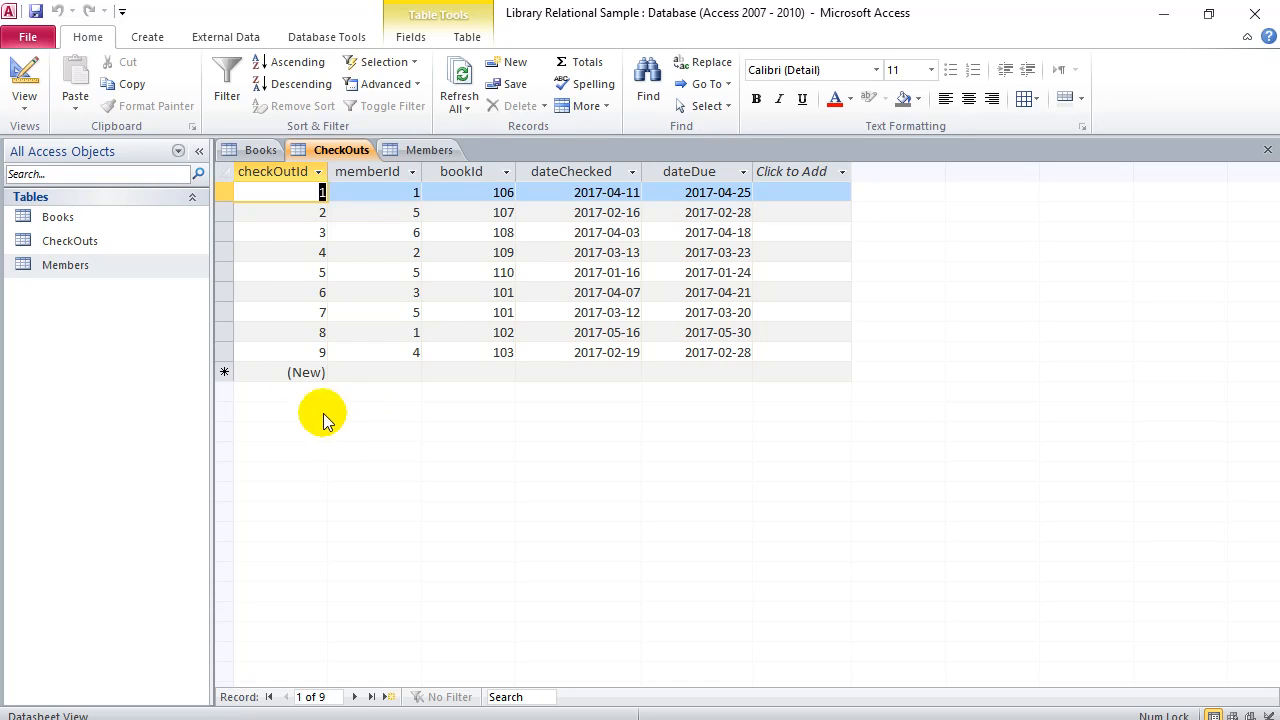
click(381, 191)
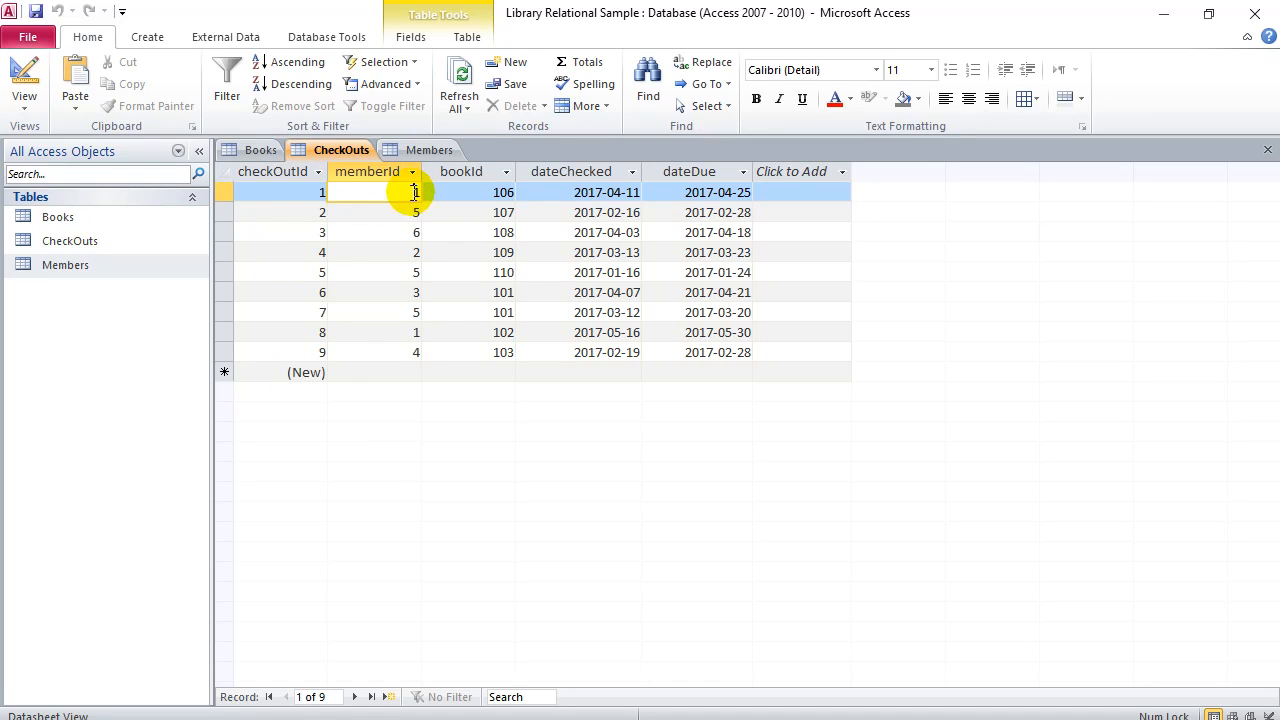
click(465, 172)
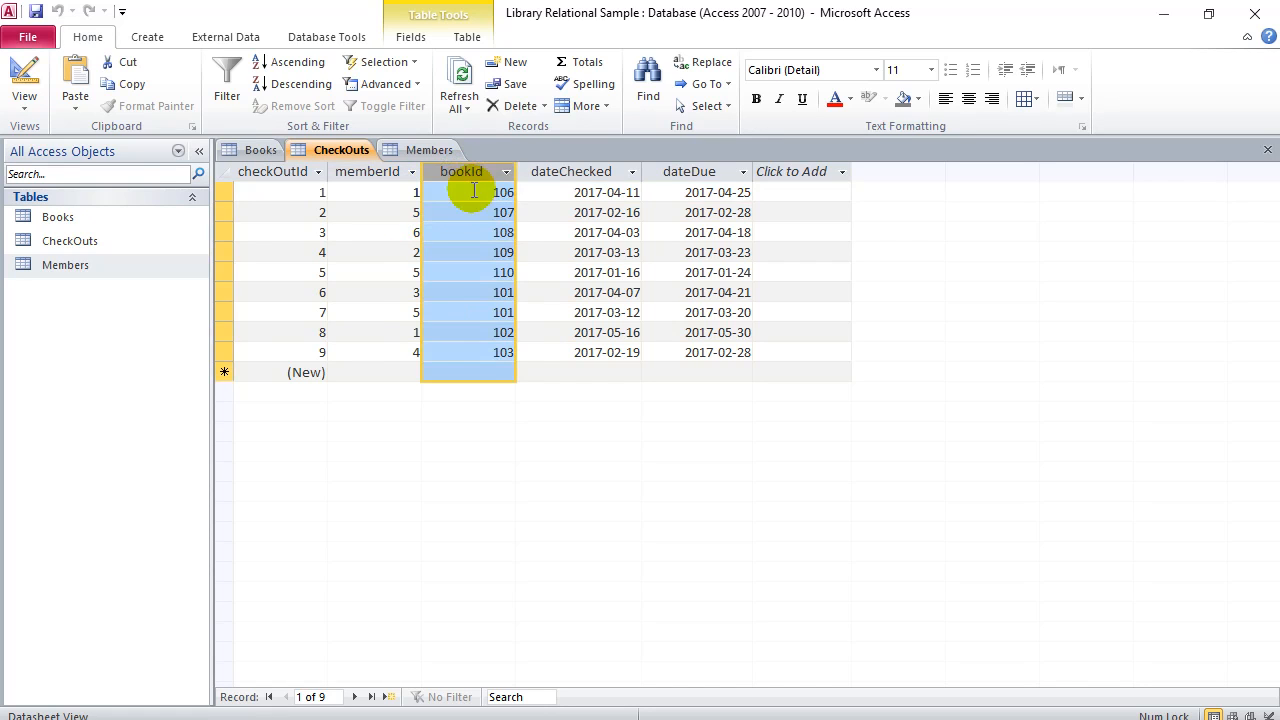
click(474, 190)
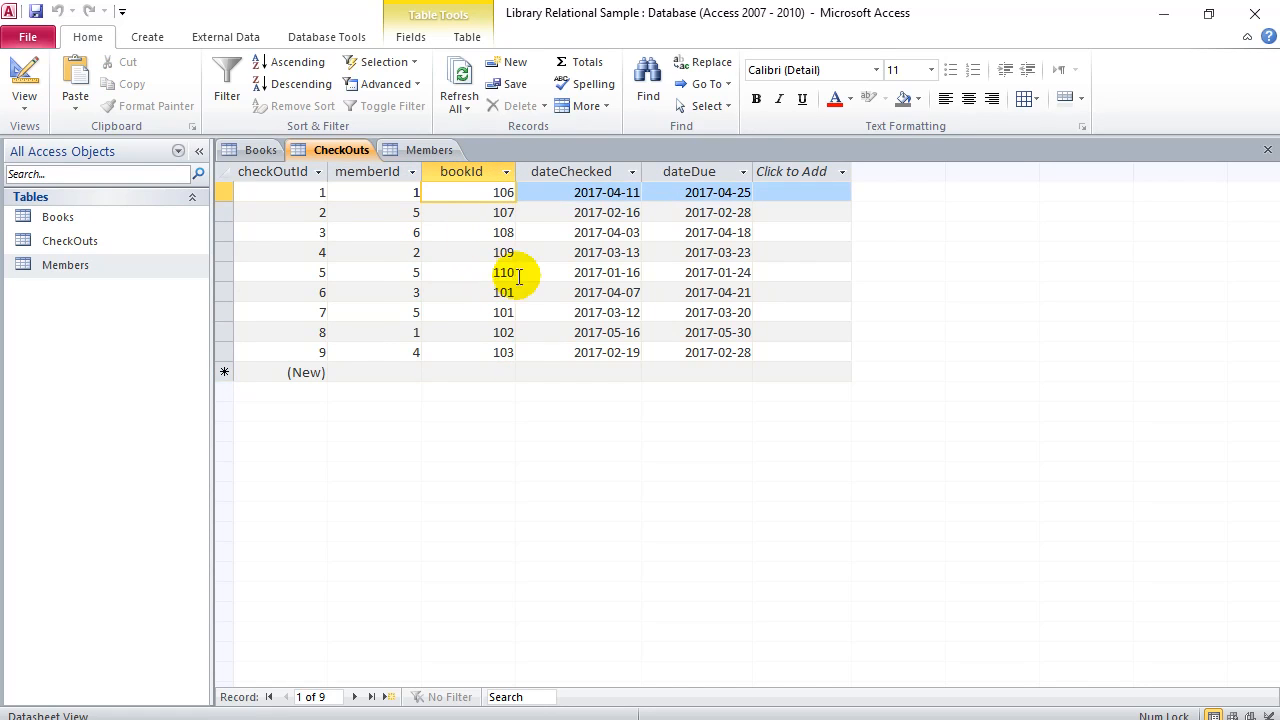
click(600, 192)
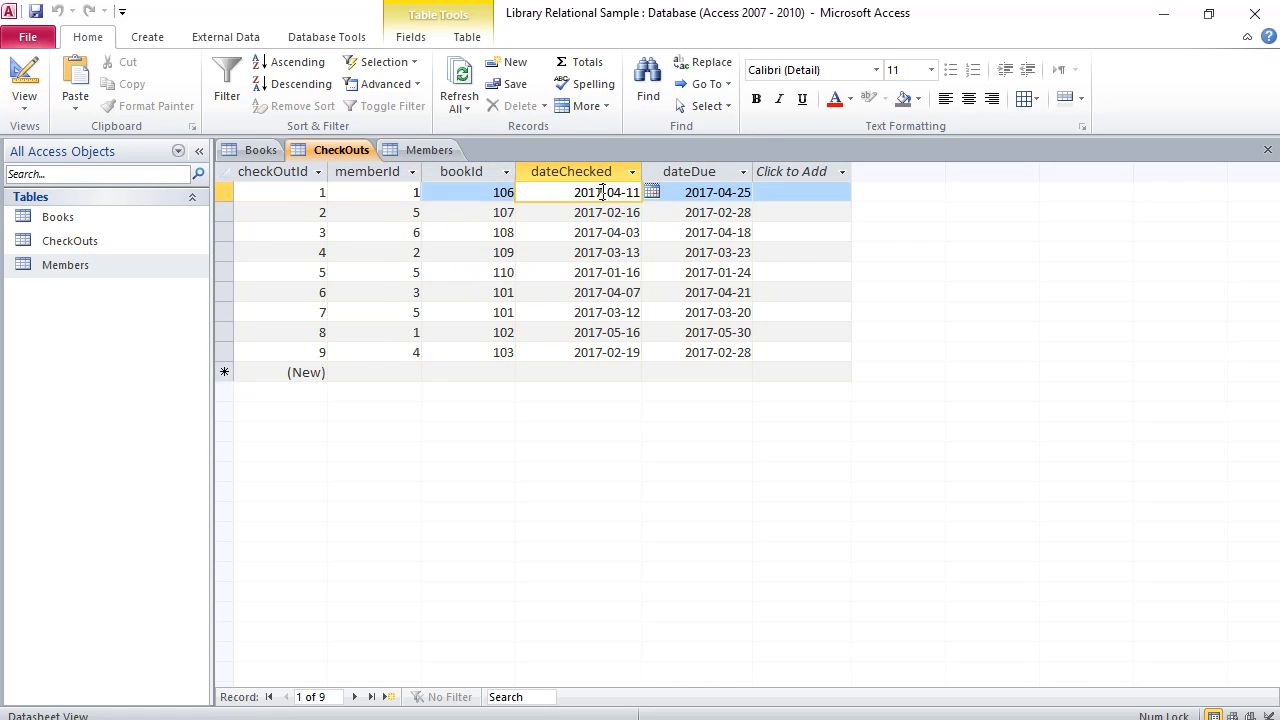
click(703, 193)
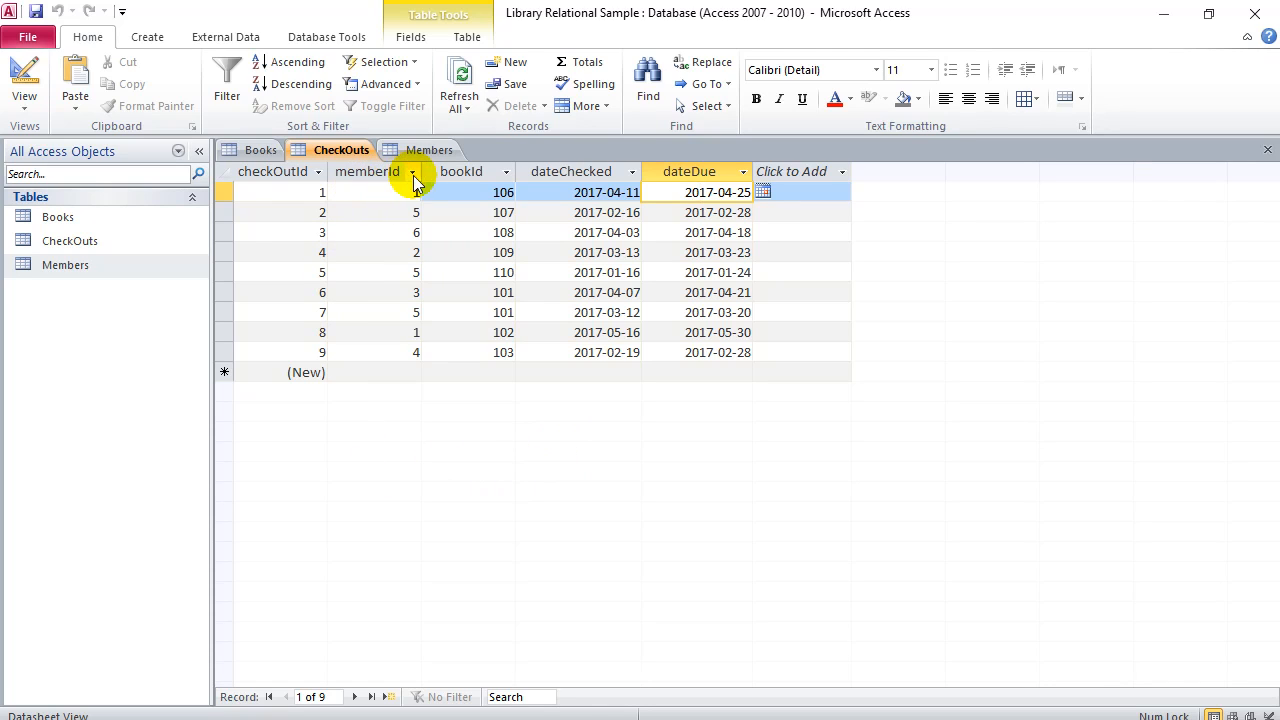
Narrow the memberId and bookId columns of the CheckOuts table, keeping both headings fully readable.
drag(421, 171, 390, 171)
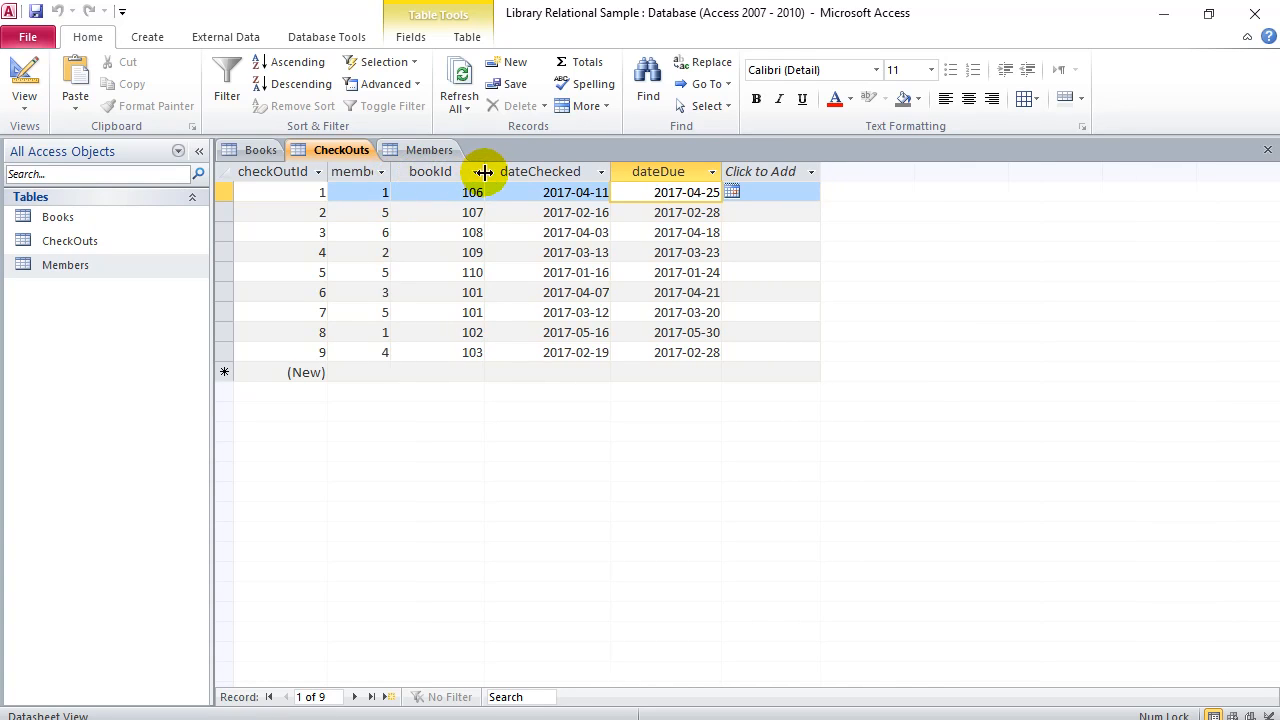
mouse_move(483, 172)
mouse_down()
mouse_move(446, 171)
mouse_move(476, 171)
mouse_up()
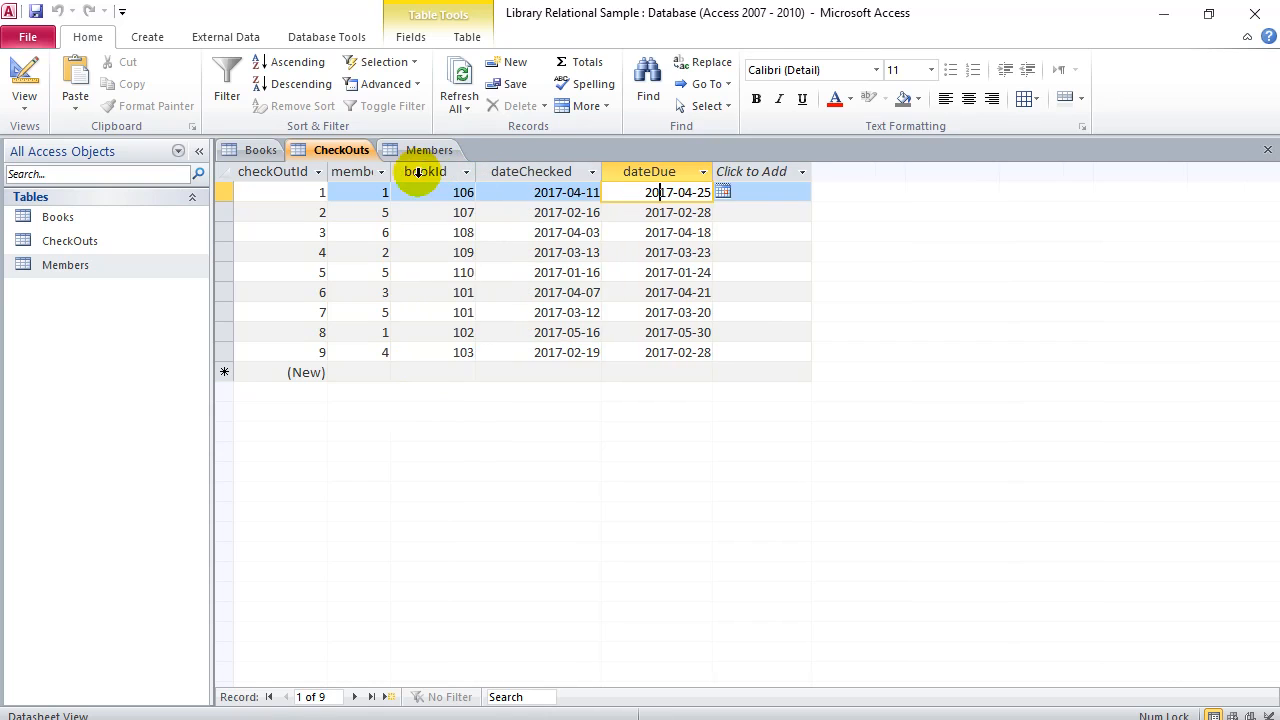
click(381, 172)
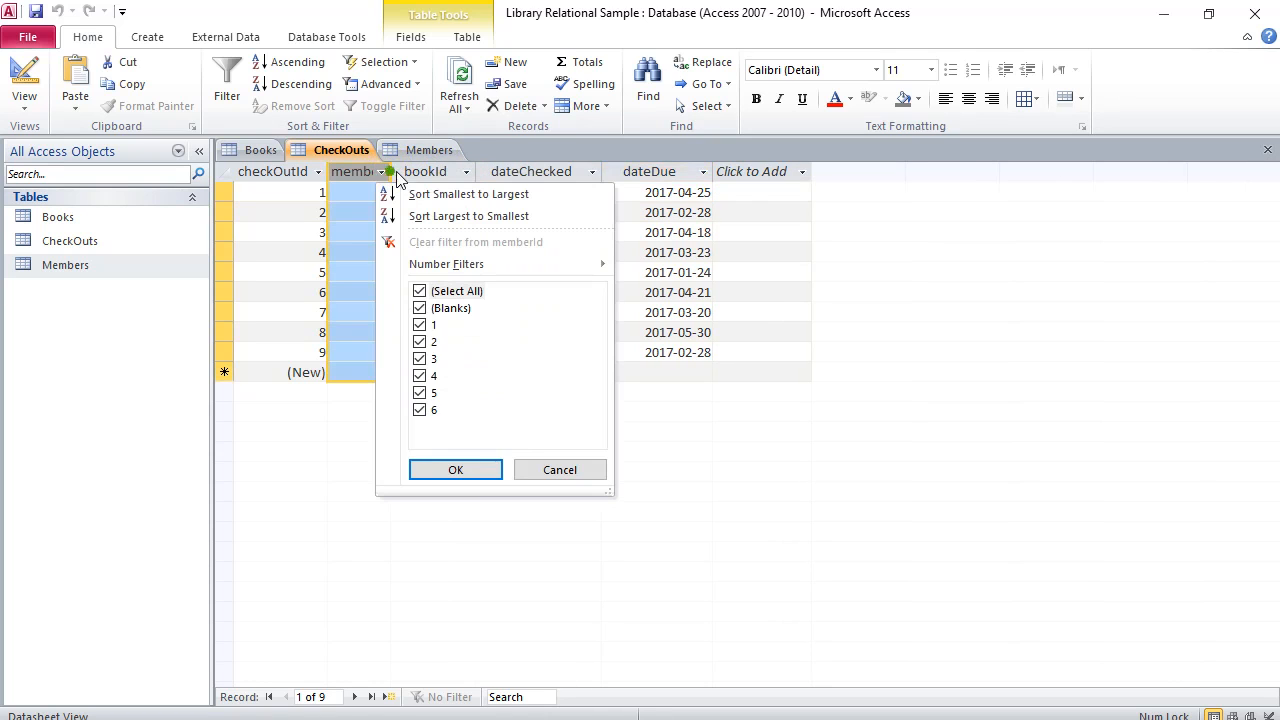
click(537, 470)
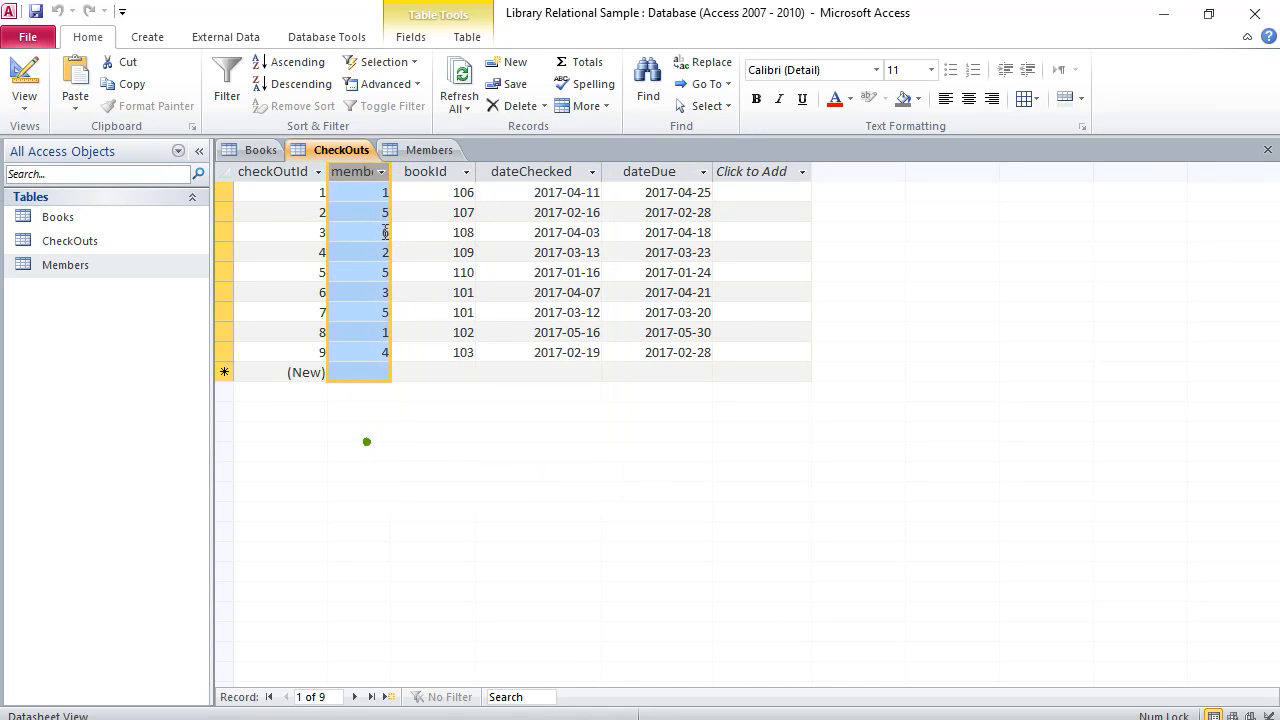
drag(391, 172, 413, 171)
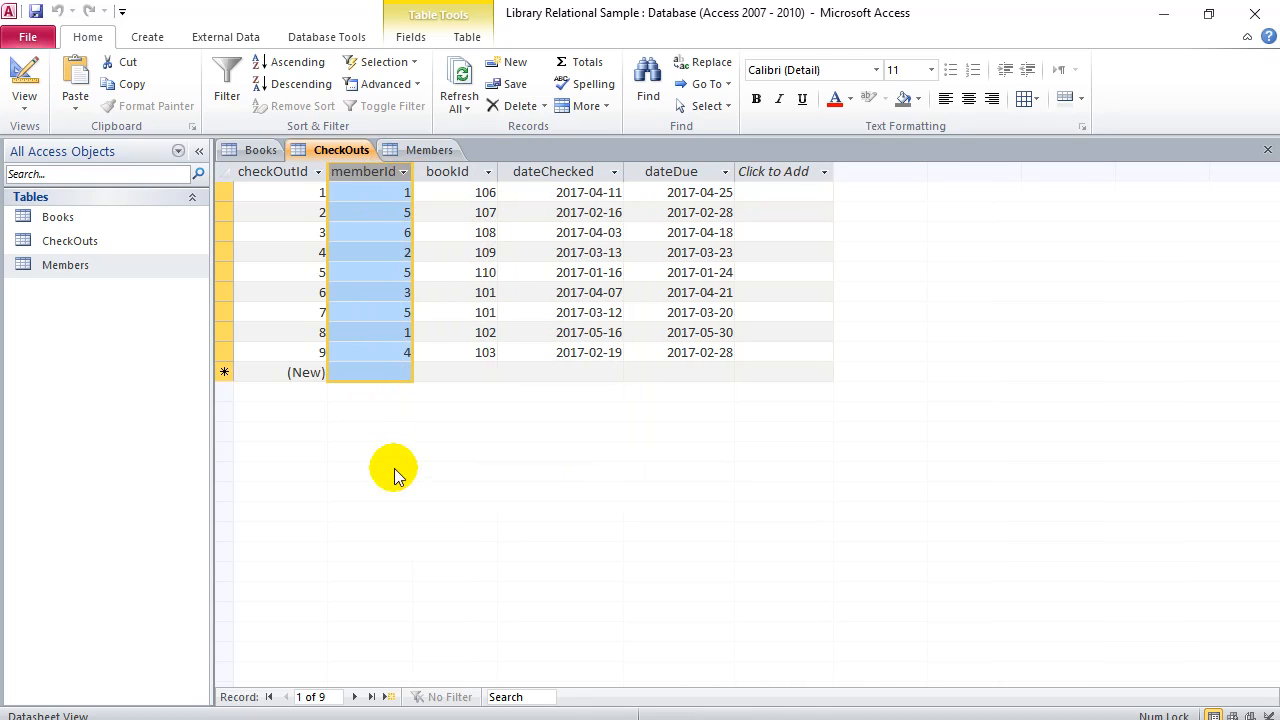
Examine how the first two CheckOuts records pair a memberId with a bookId.
click(376, 192)
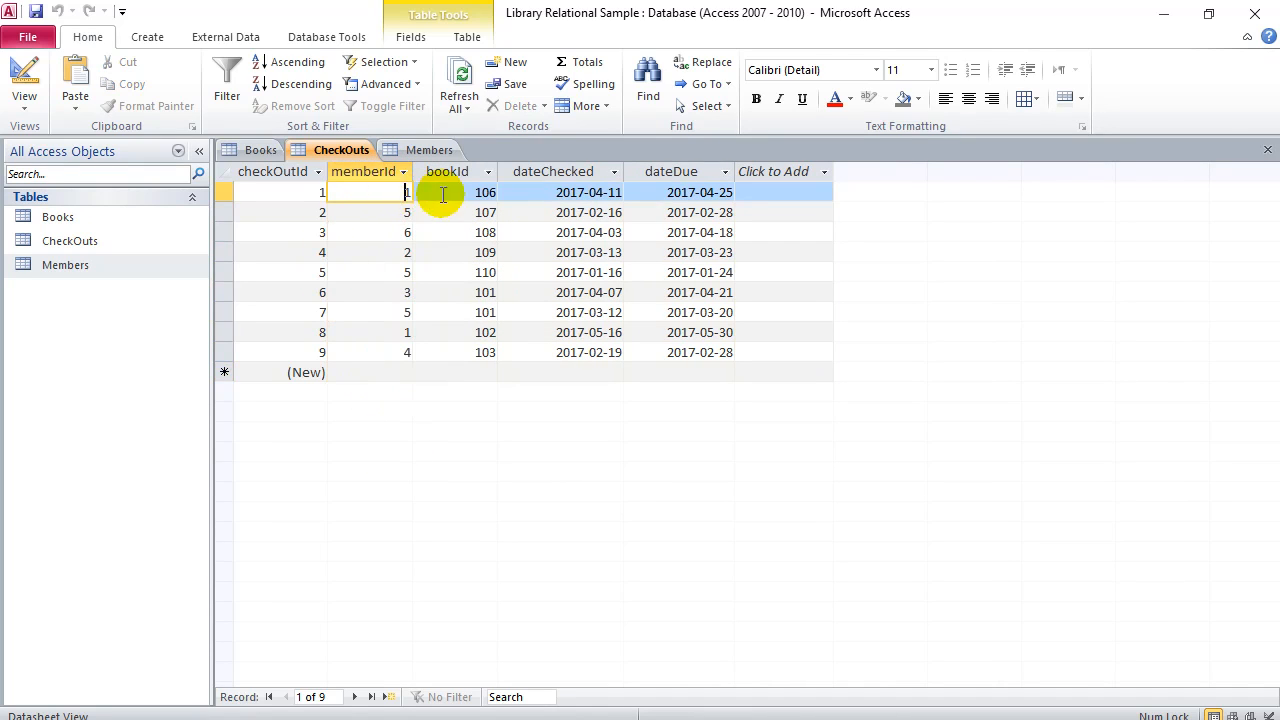
click(393, 211)
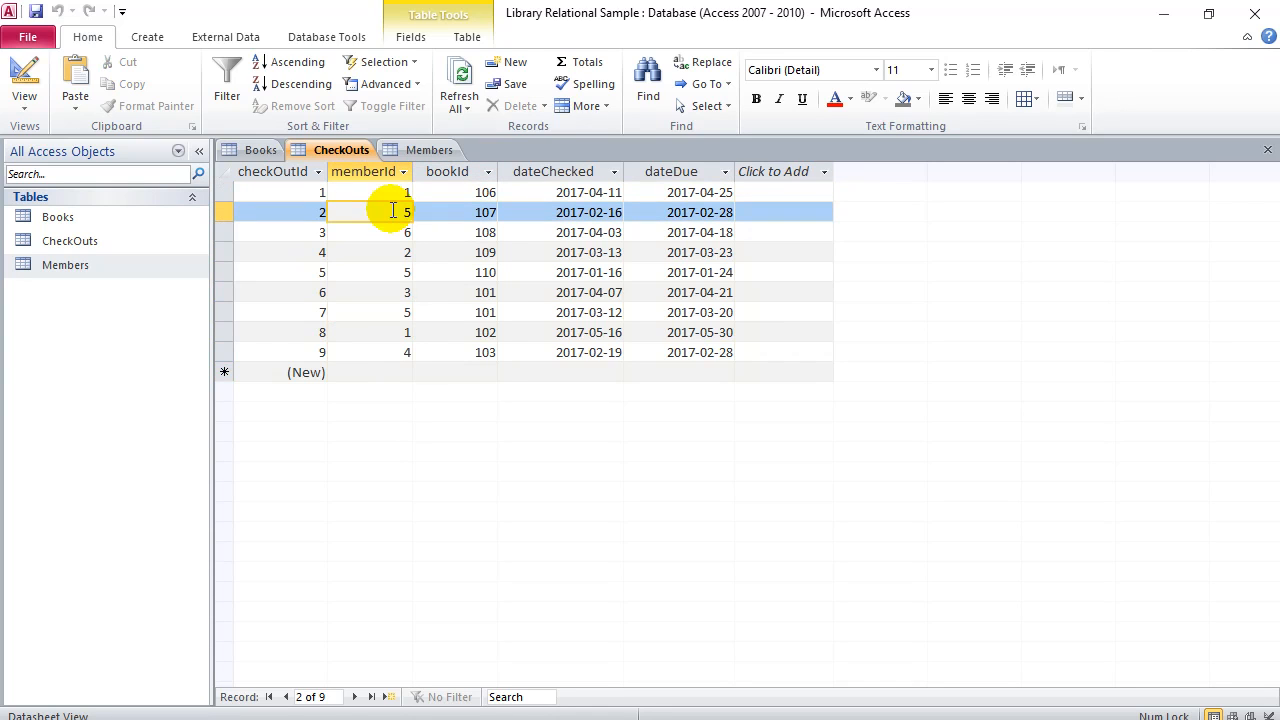
click(445, 210)
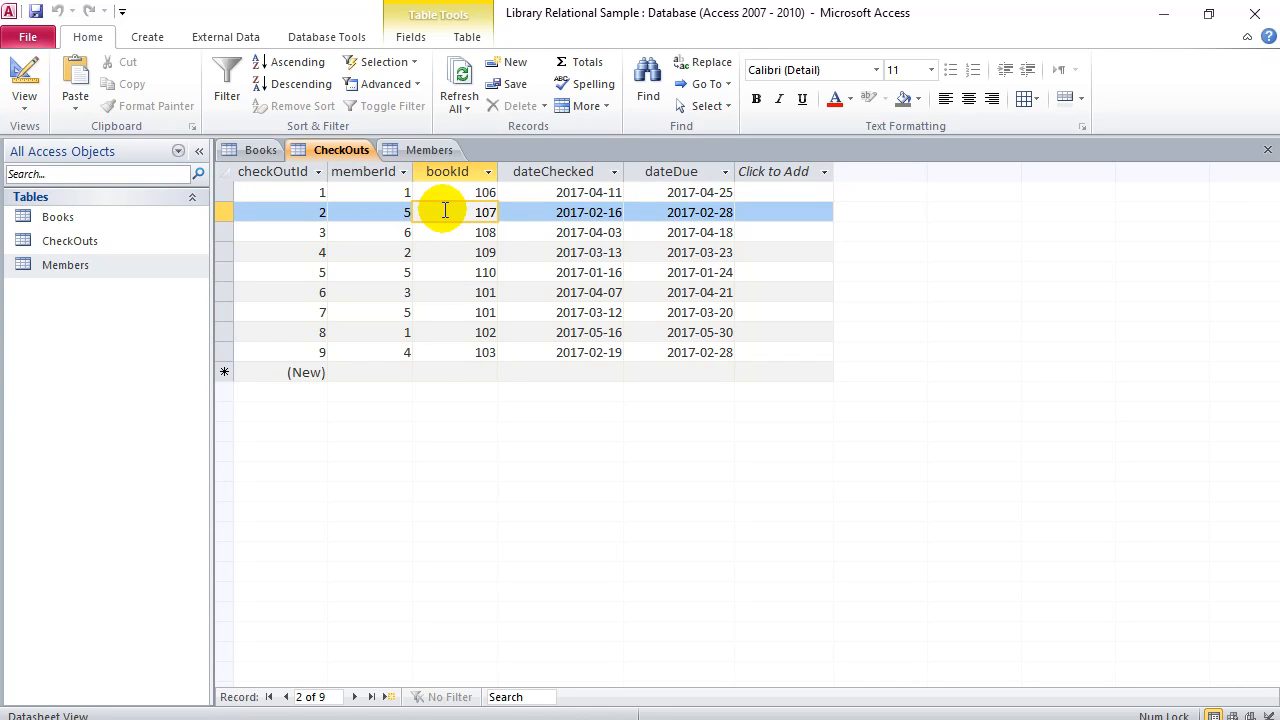
Trace the fourth checkout's memberId and bookId to their matching records in the Members and Books tables.
click(392, 251)
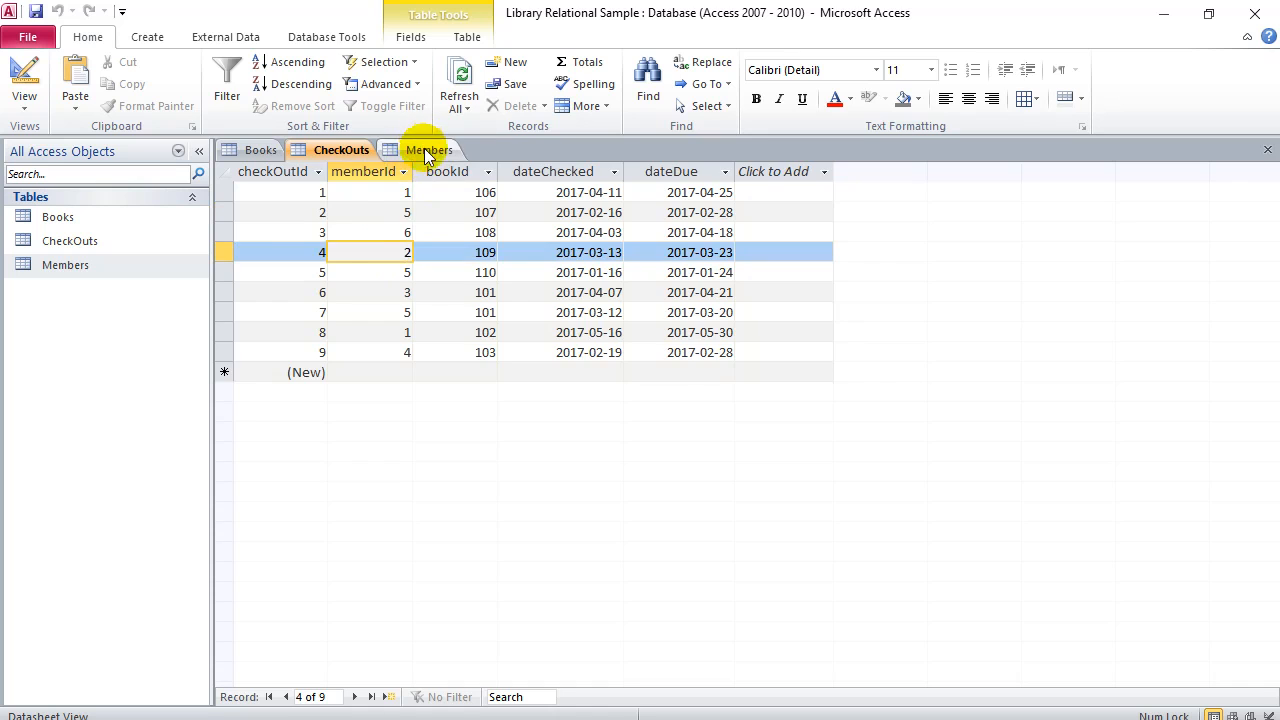
click(425, 150)
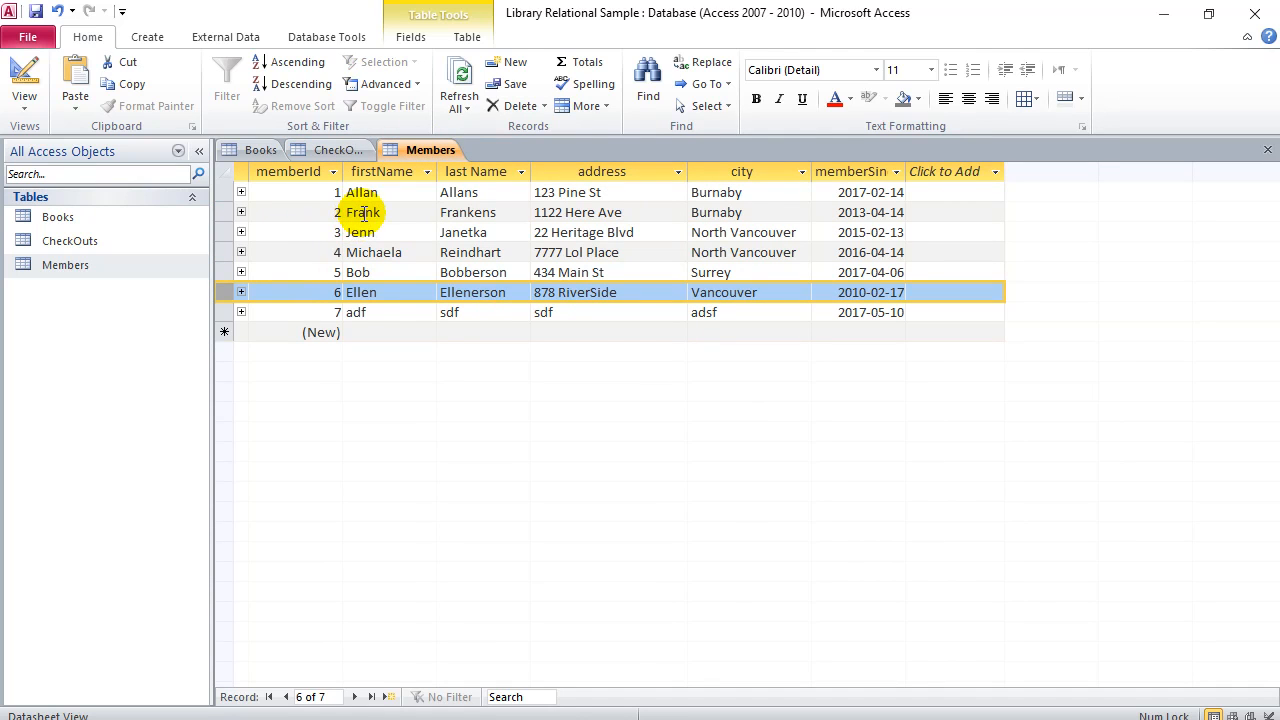
click(331, 152)
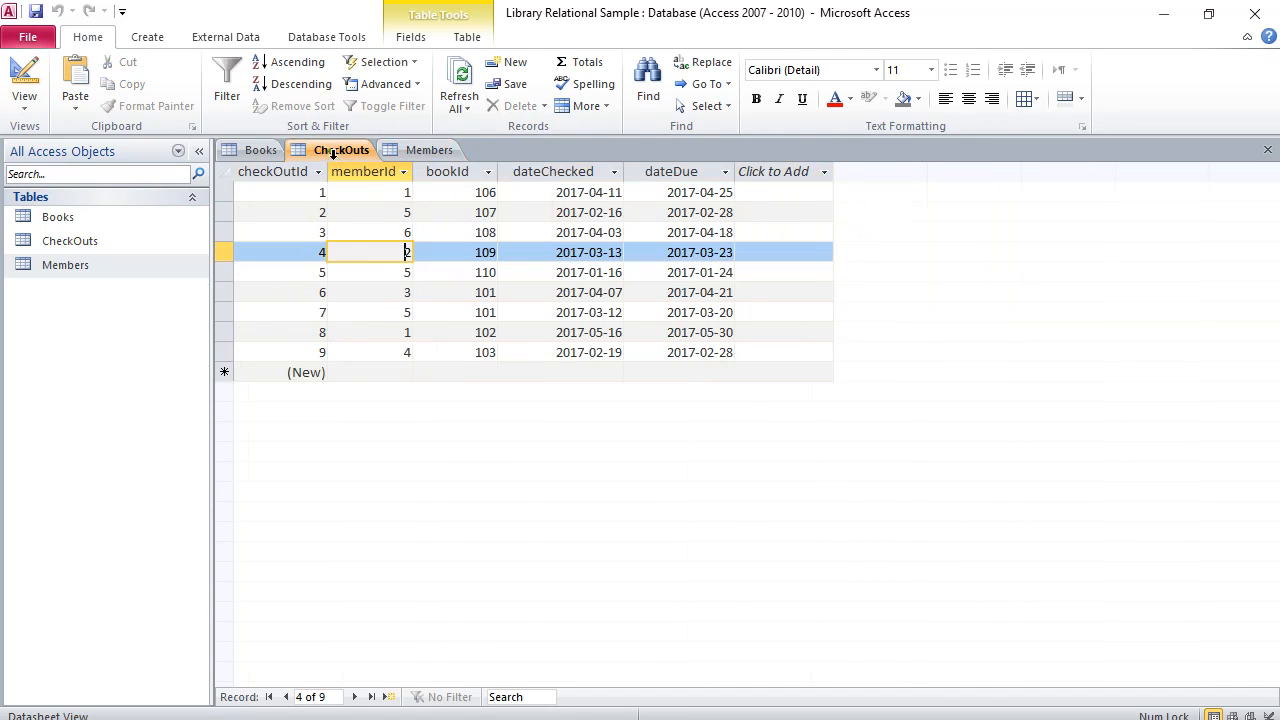
click(470, 252)
click(258, 152)
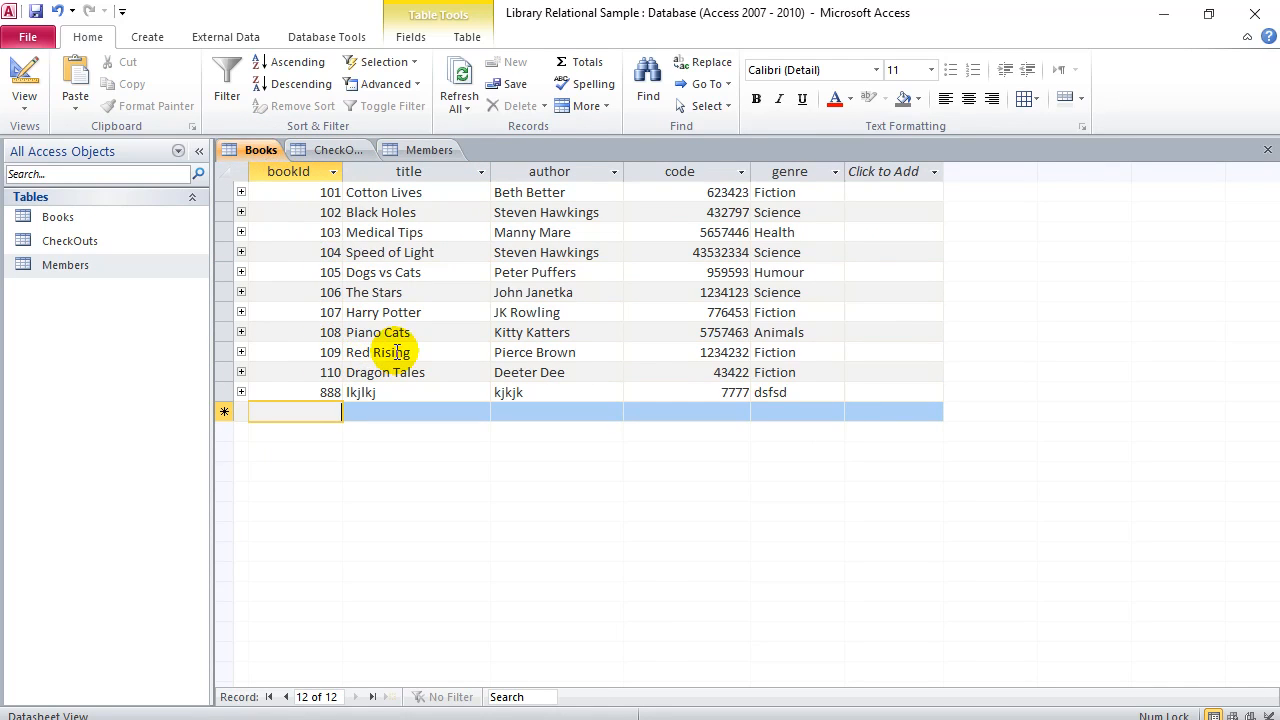
Compare the CheckOuts table with the flat checkout table in the Word notes, and return to Access.
click(337, 150)
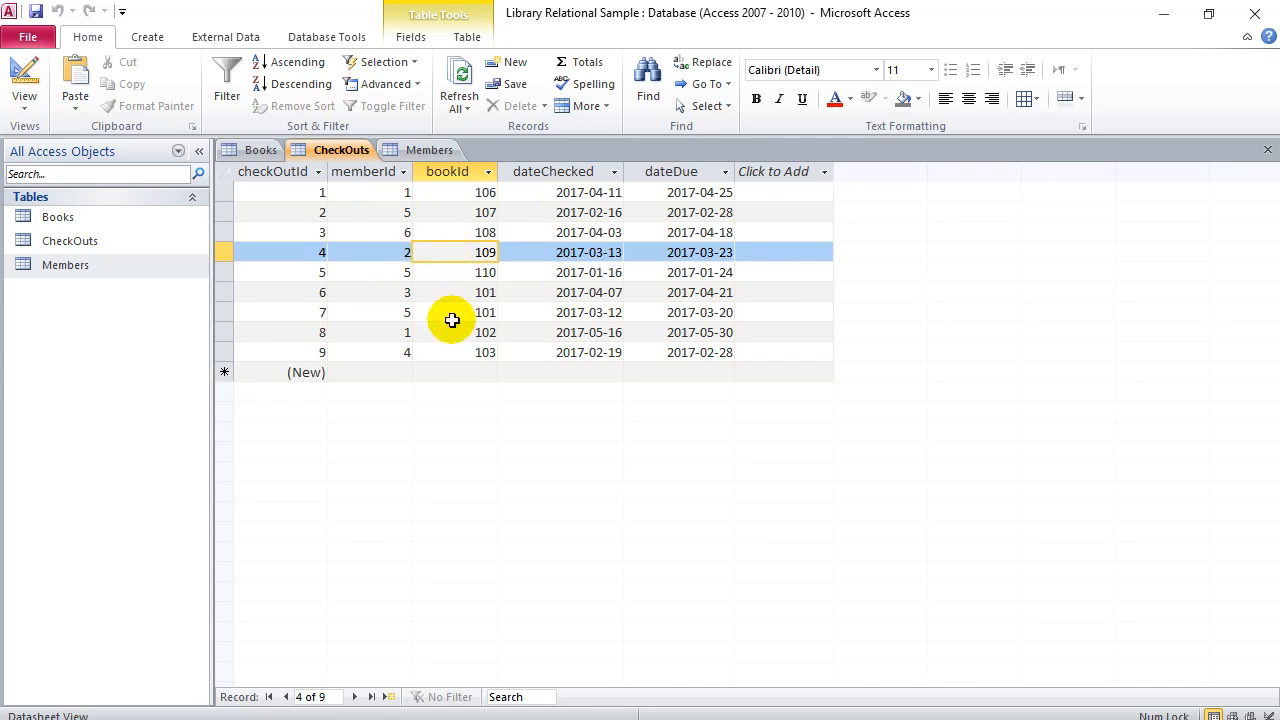
click(705, 718)
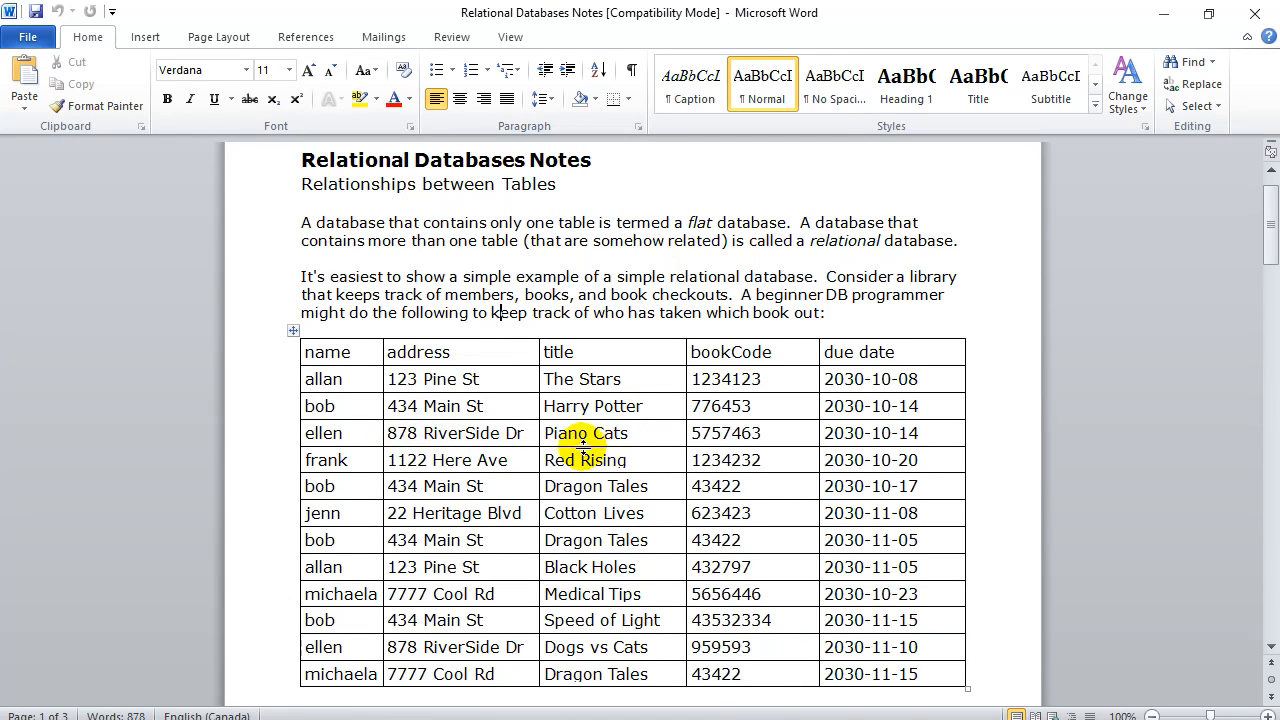
click(666, 718)
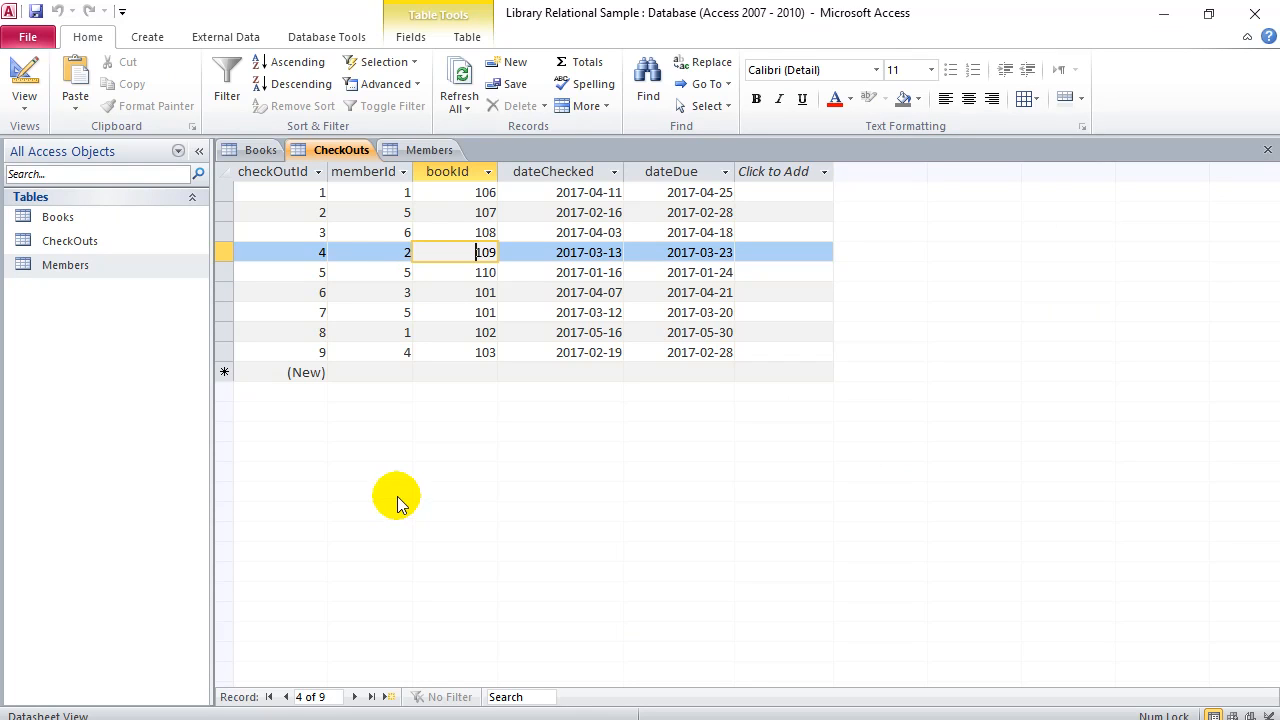
Review the Members table and the Dragon Tales record's author and code in the Books table.
click(428, 157)
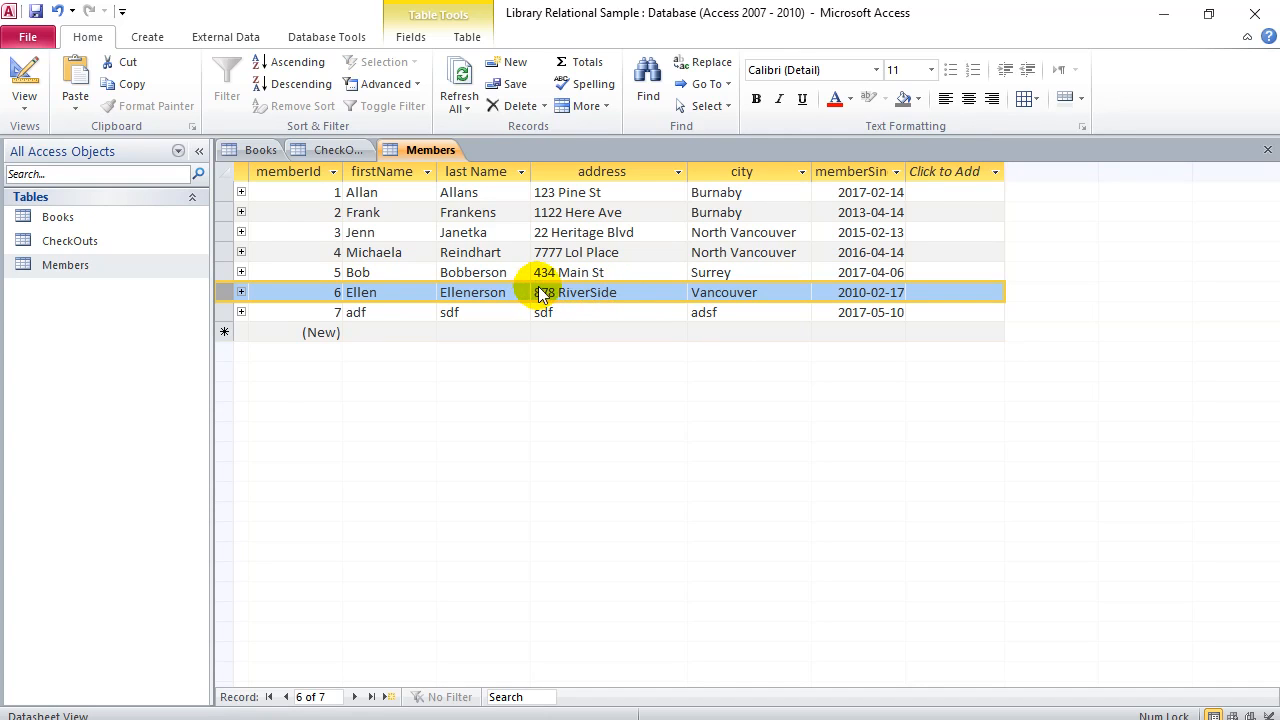
click(266, 153)
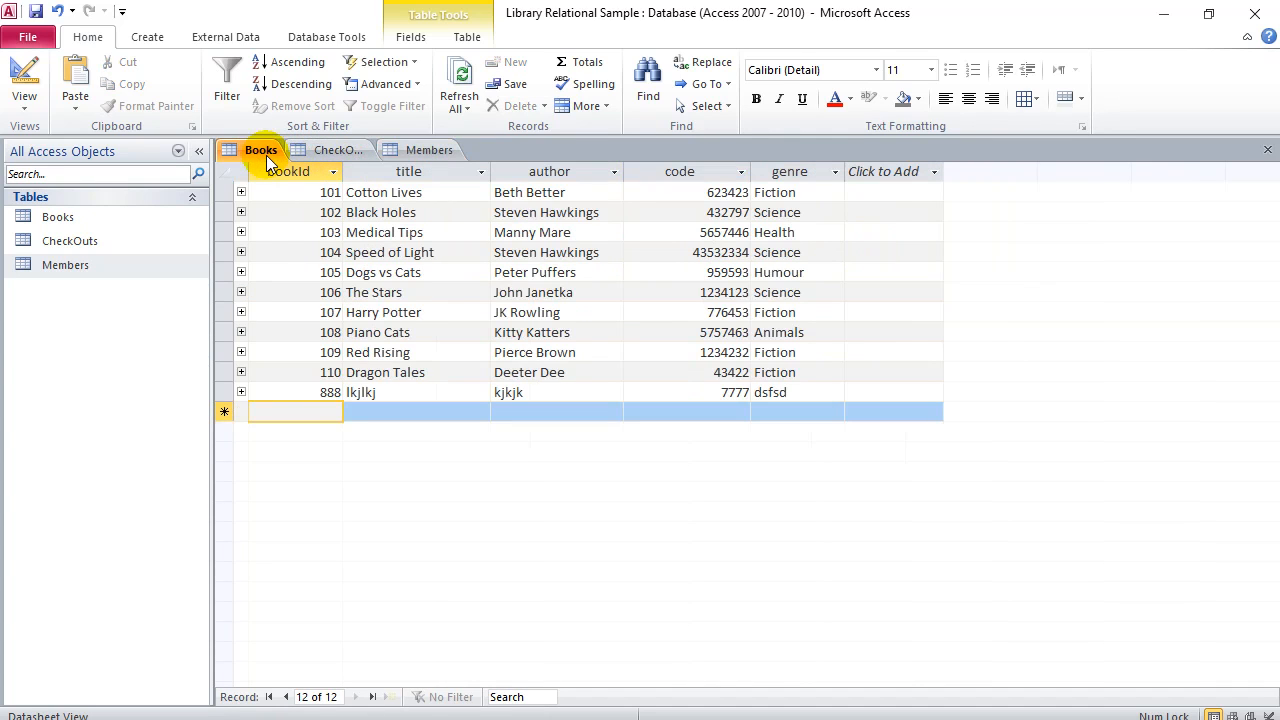
click(524, 374)
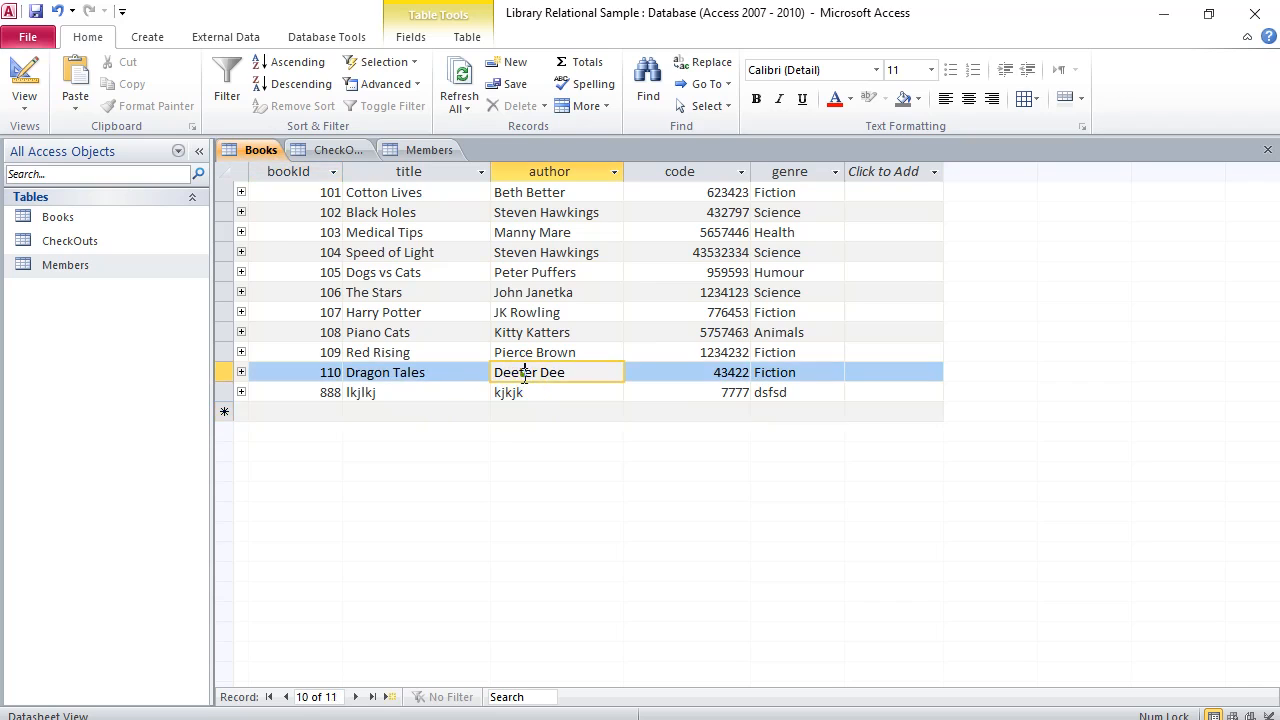
click(686, 375)
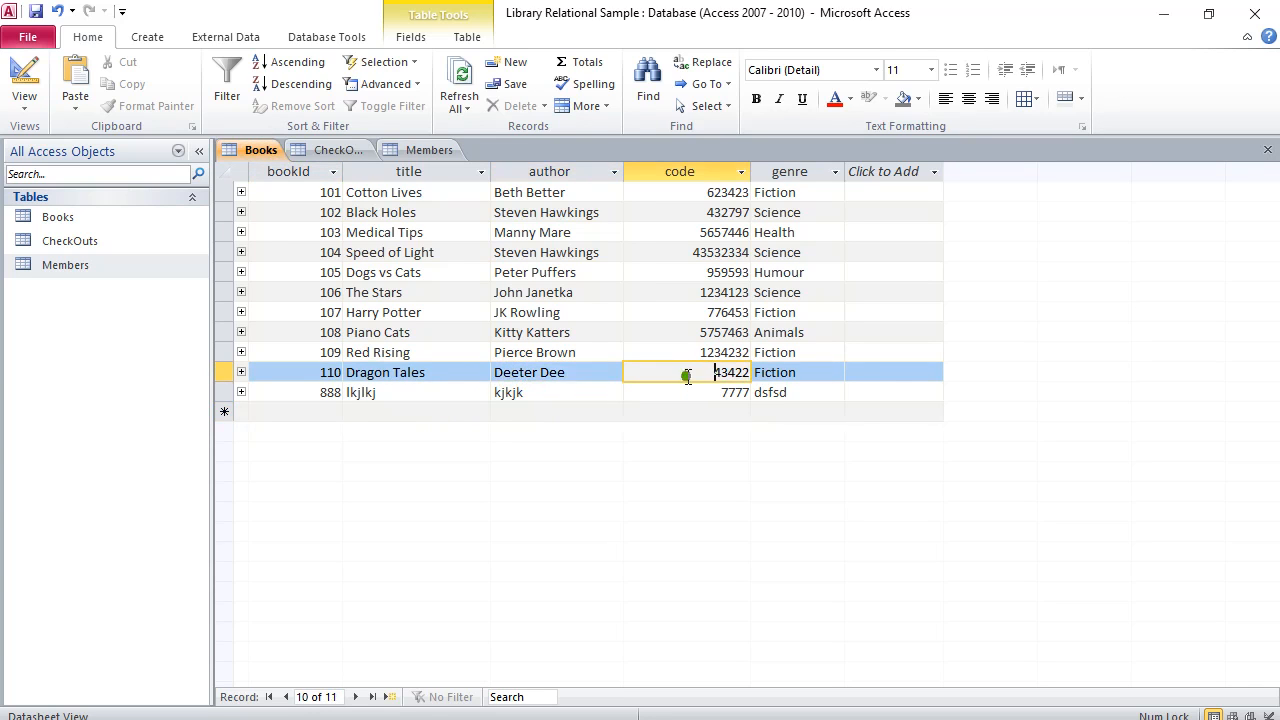
Examine the memberId, bookId and checkOutId fields of the fourth CheckOuts record.
click(338, 149)
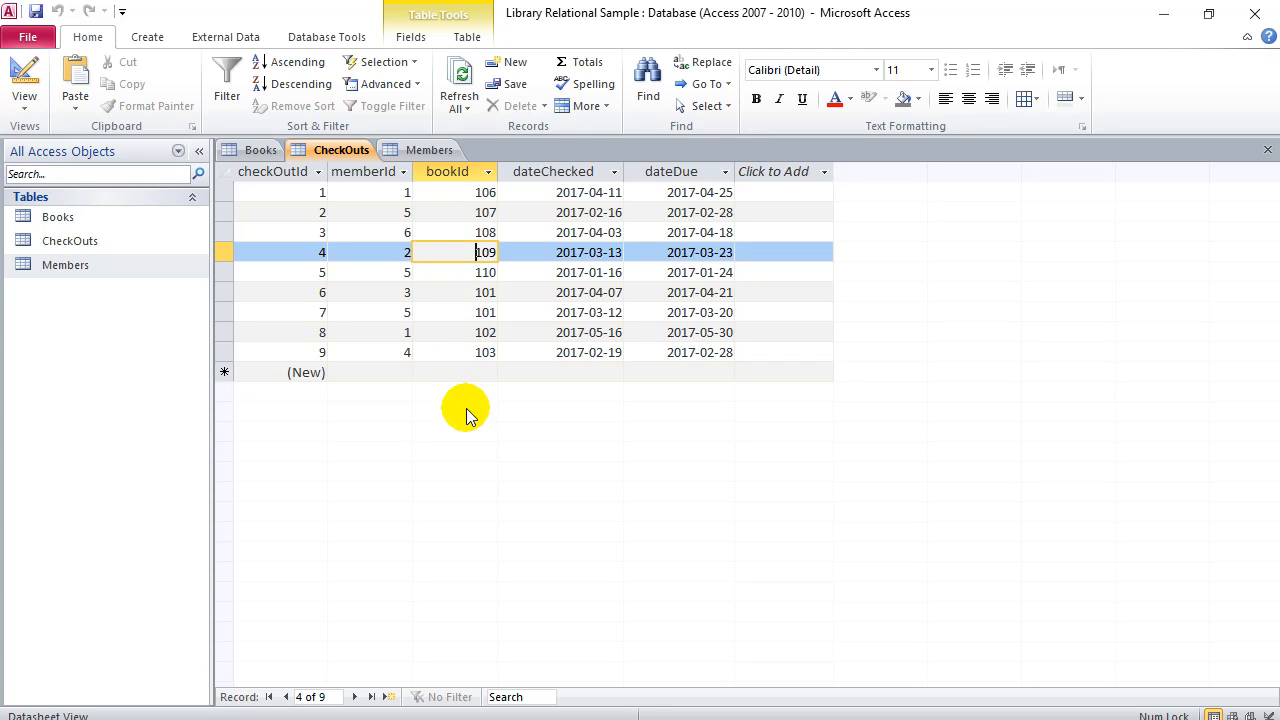
click(392, 252)
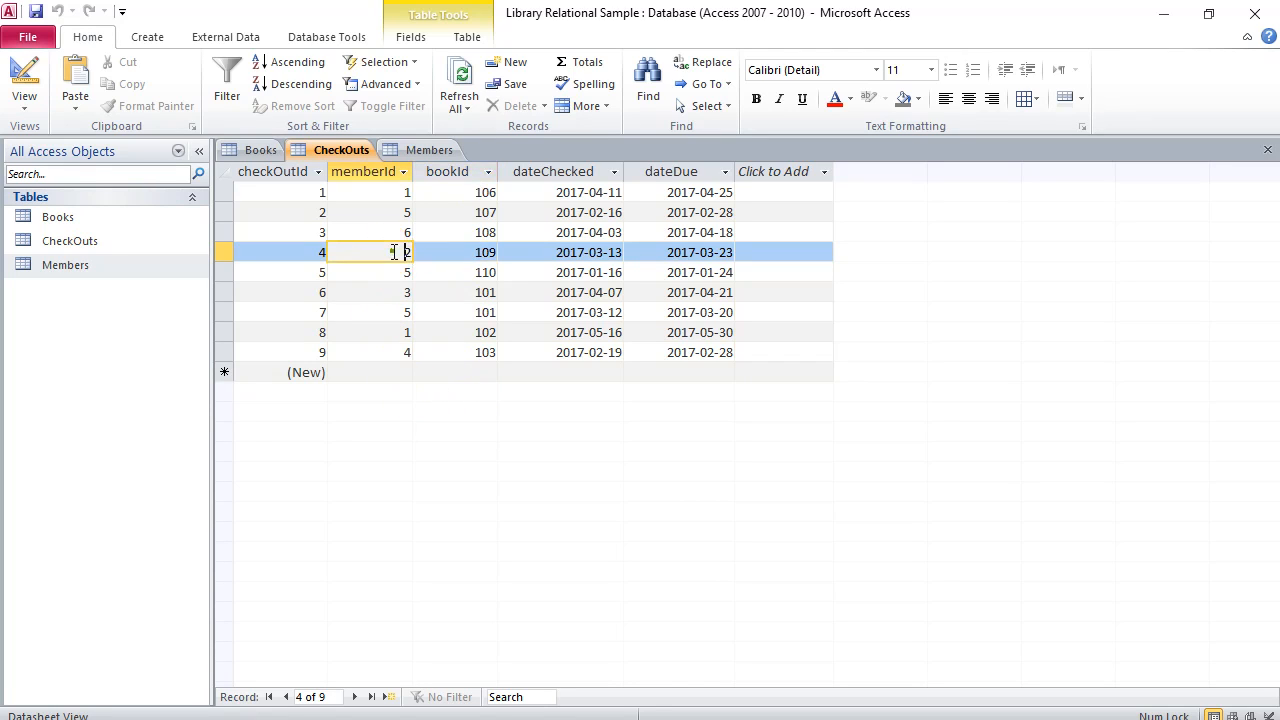
click(452, 254)
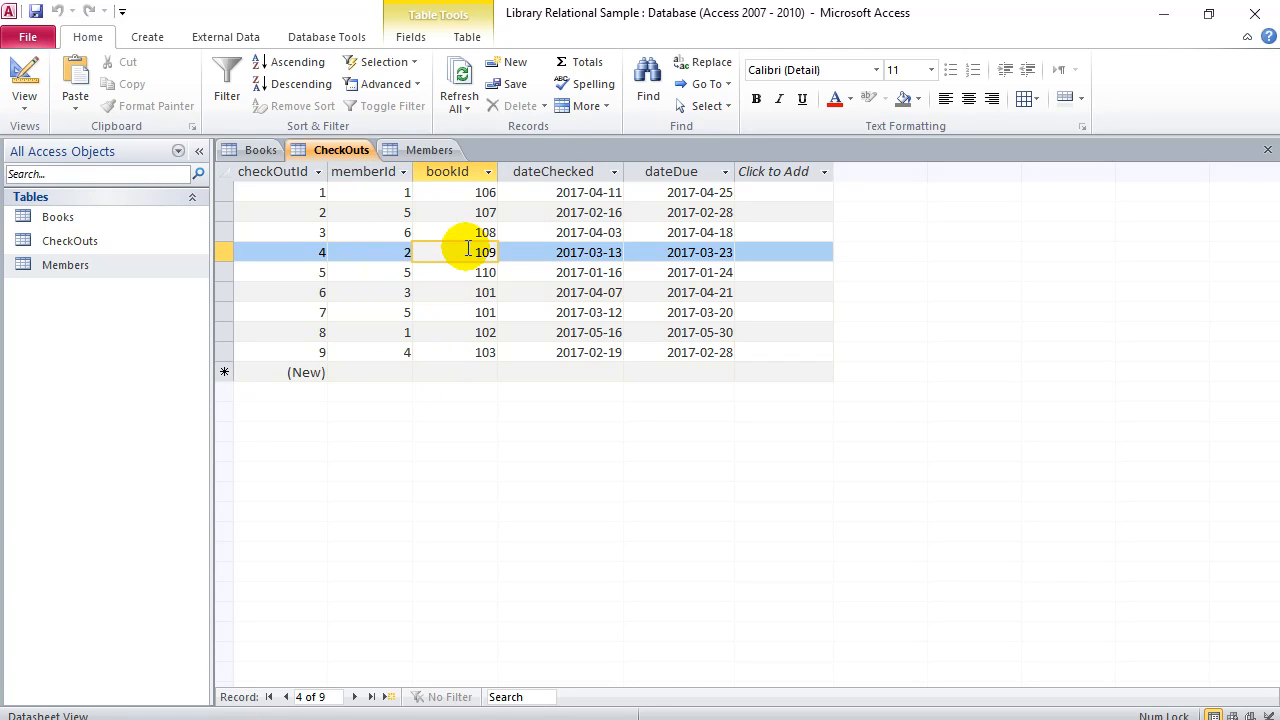
click(293, 249)
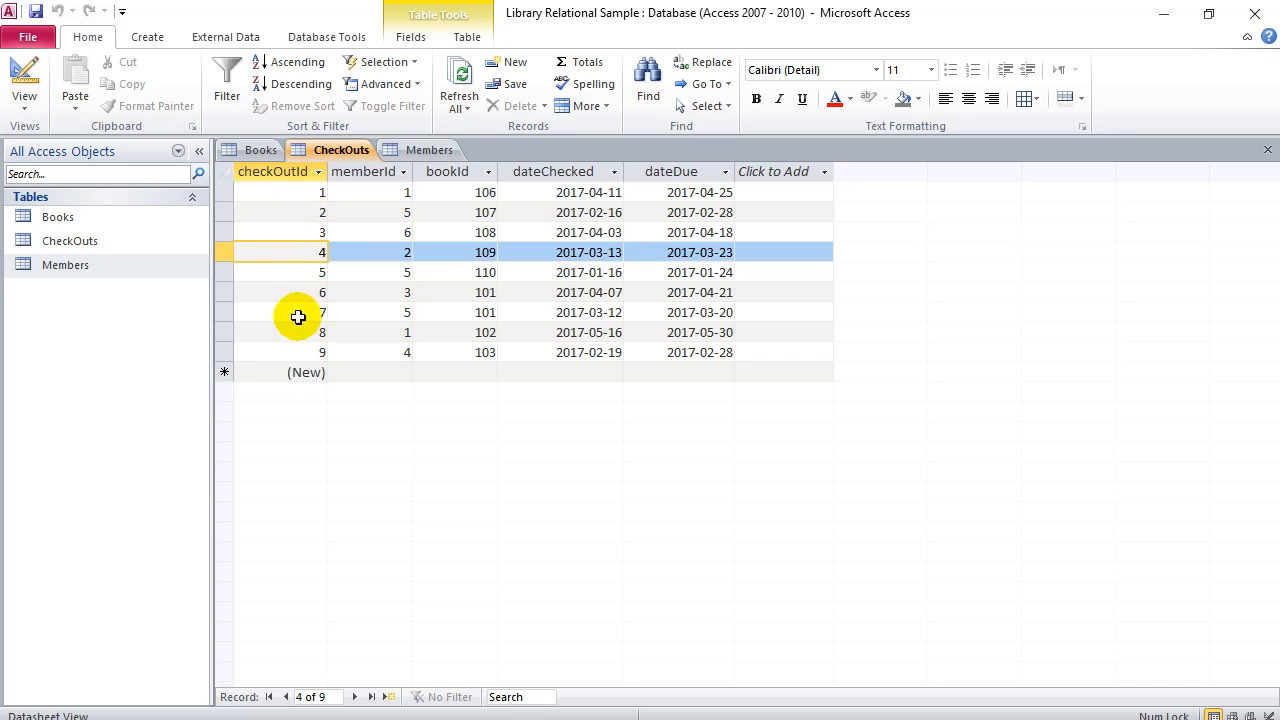
Show the CheckOuts table in Design View and compare its checkOutId key field with the ID fields of Members and Books.
right_click(323, 154)
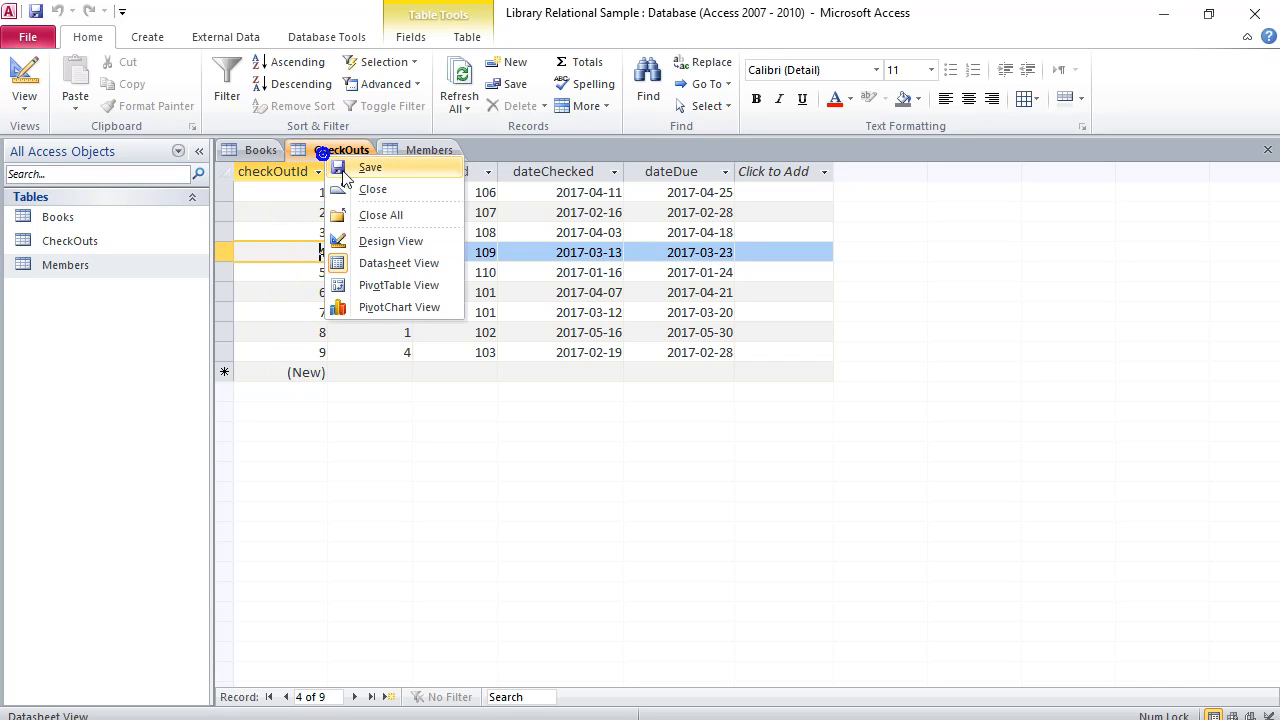
click(378, 255)
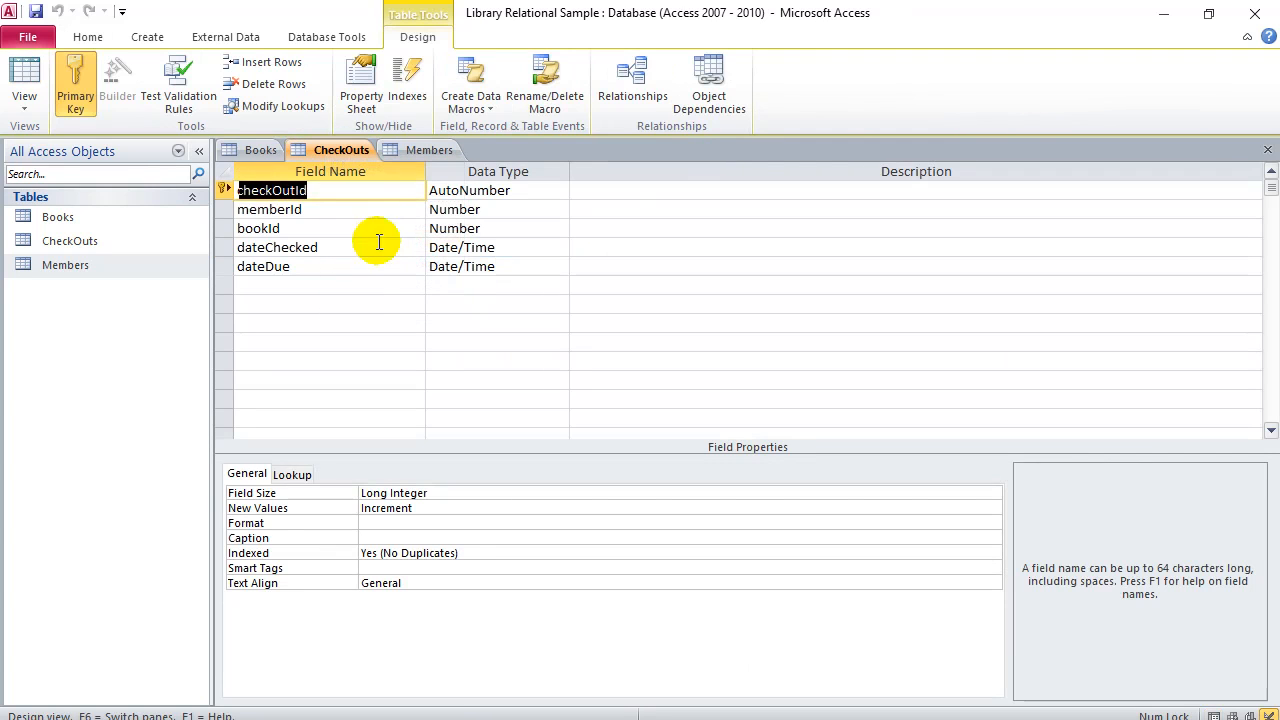
click(327, 193)
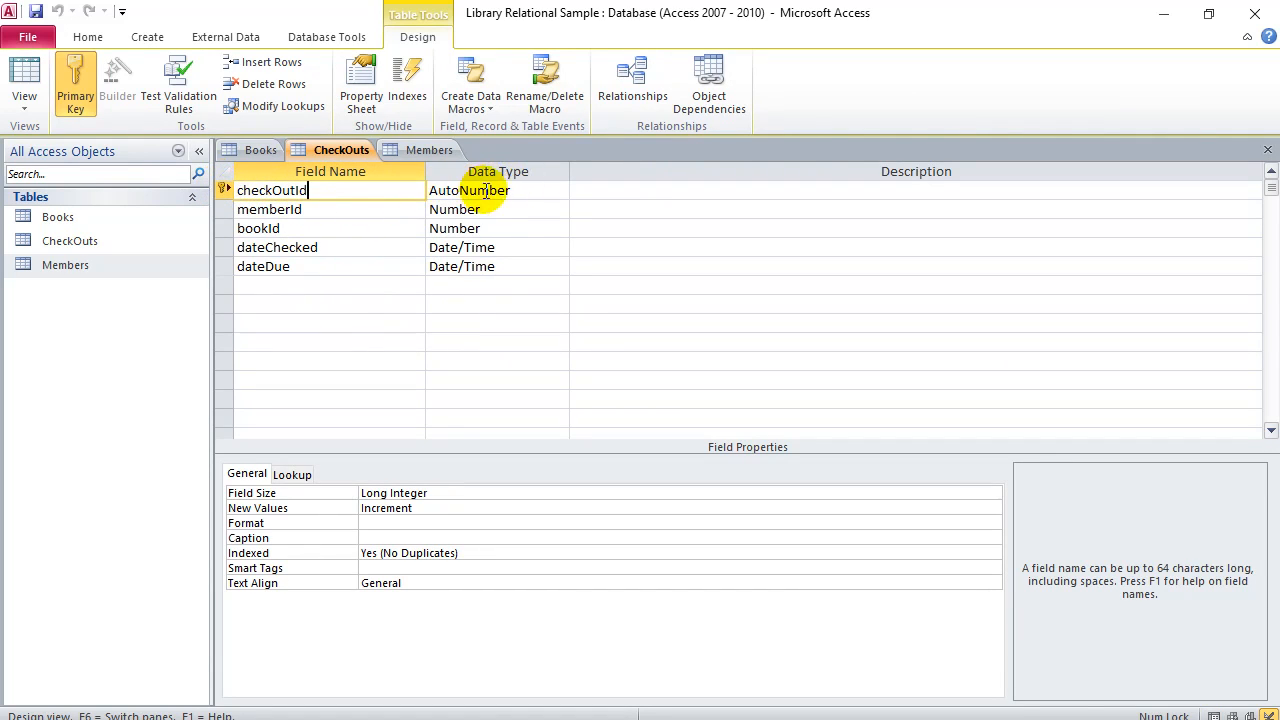
click(425, 150)
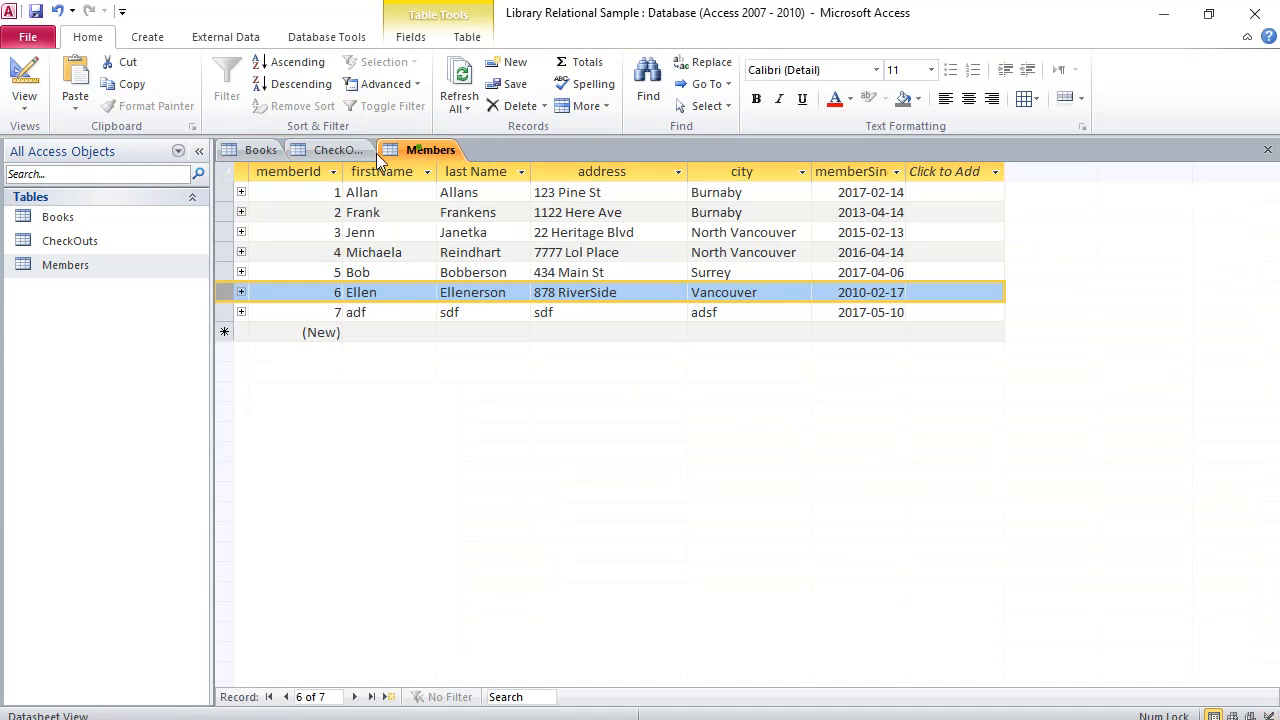
click(334, 158)
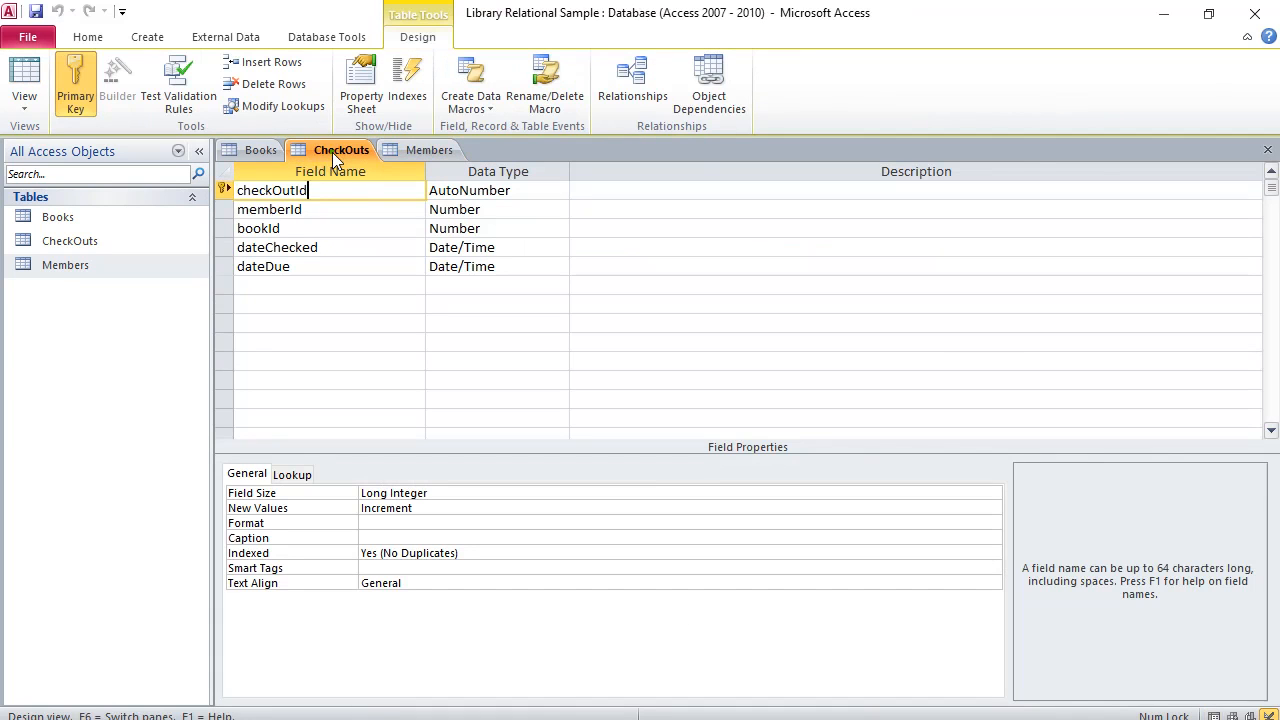
click(253, 152)
click(427, 152)
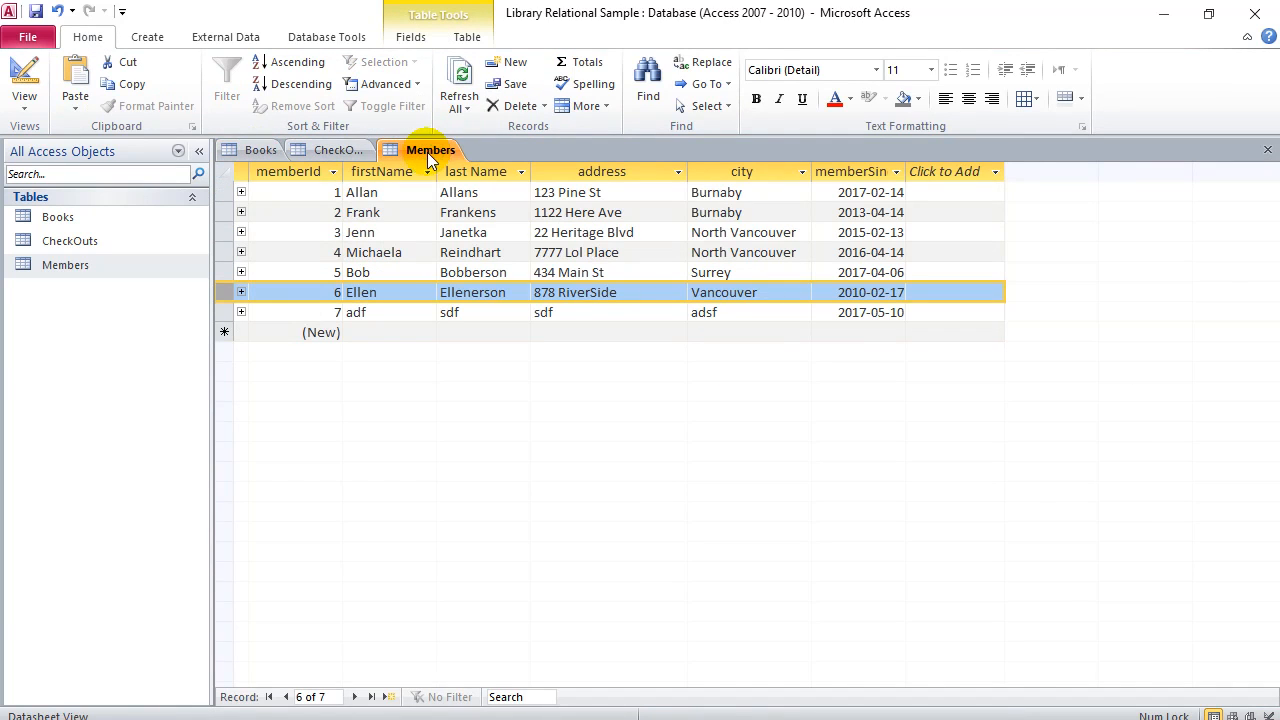
click(324, 153)
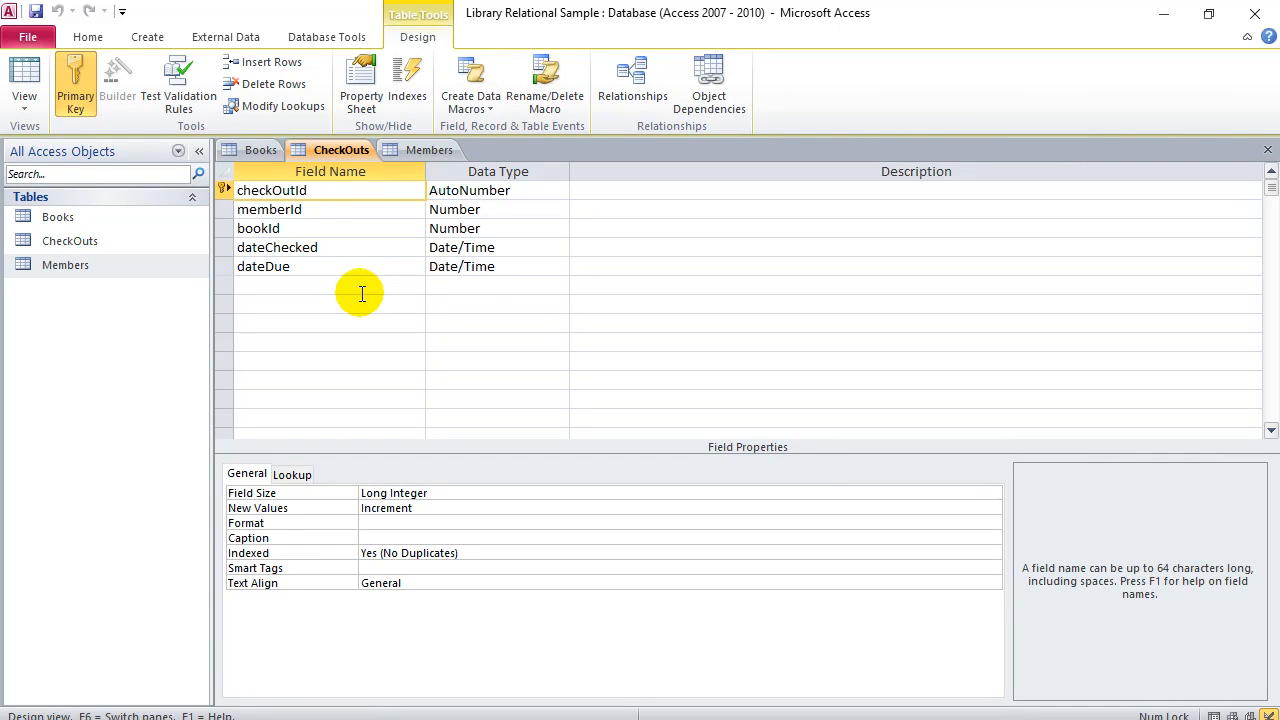
Return the CheckOuts table to Datasheet View and review the Books and Members tables alongside it.
right_click(334, 153)
click(400, 256)
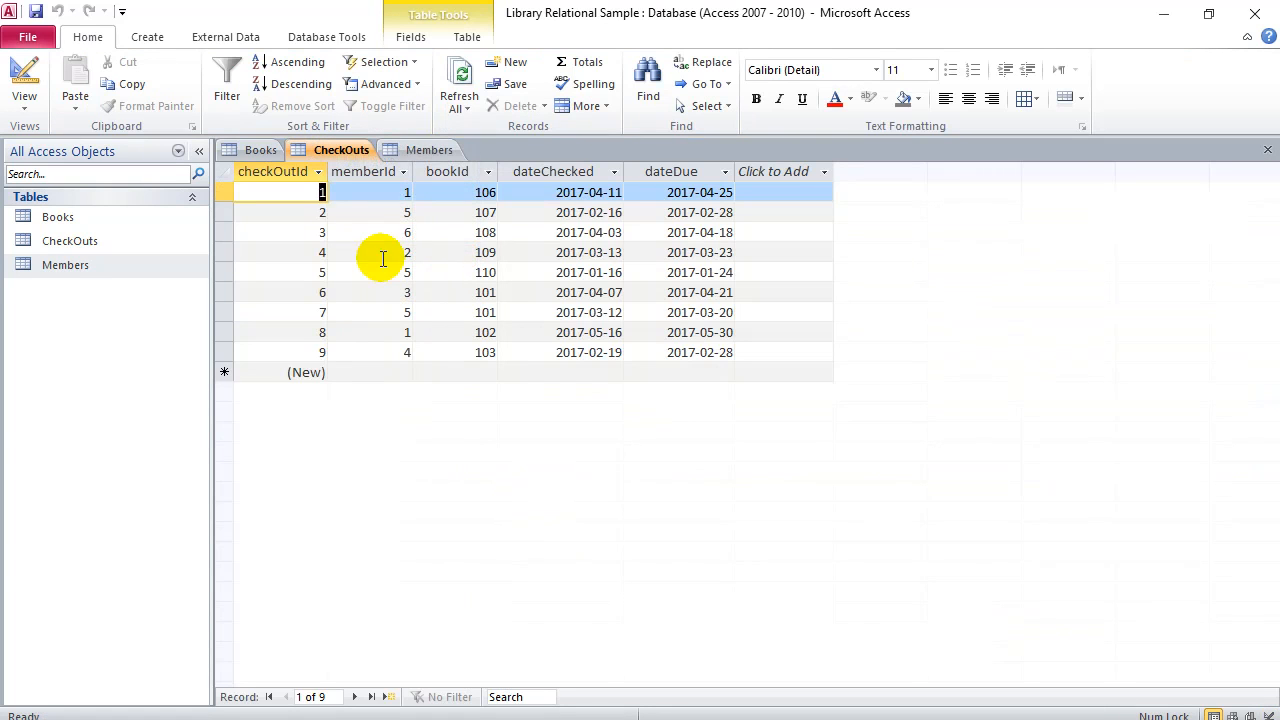
click(423, 150)
click(337, 152)
click(258, 150)
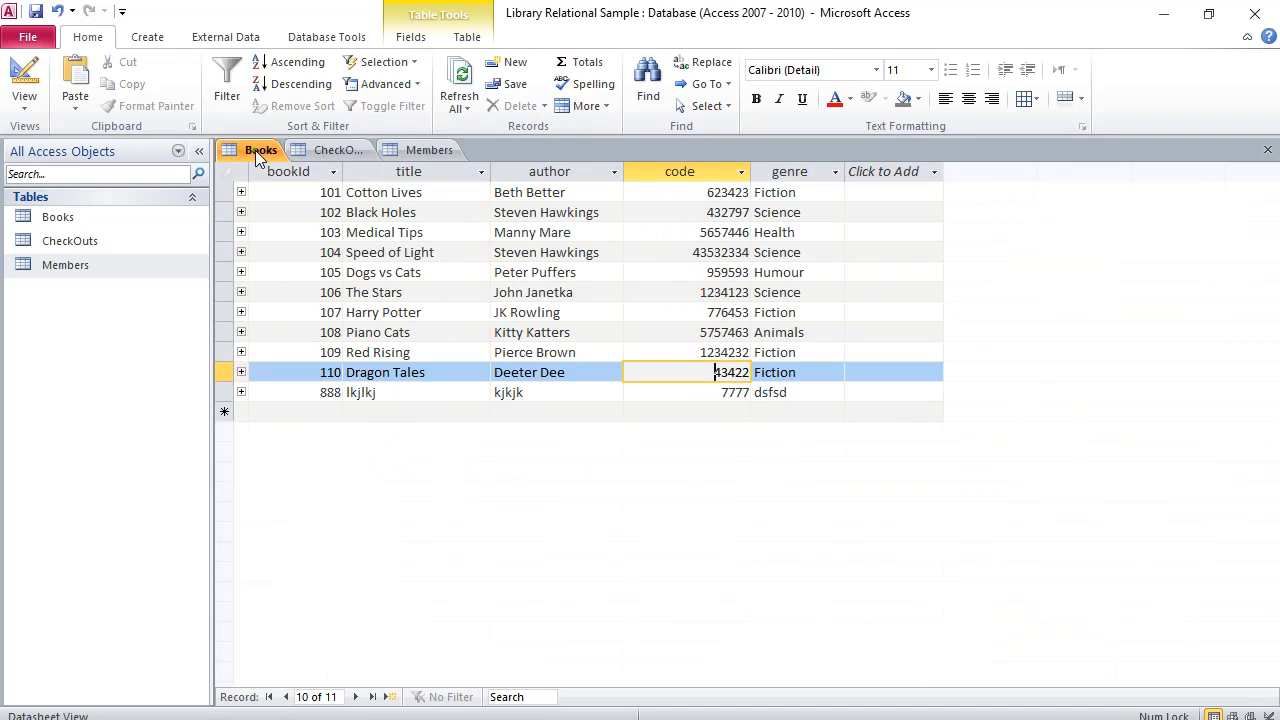
click(419, 155)
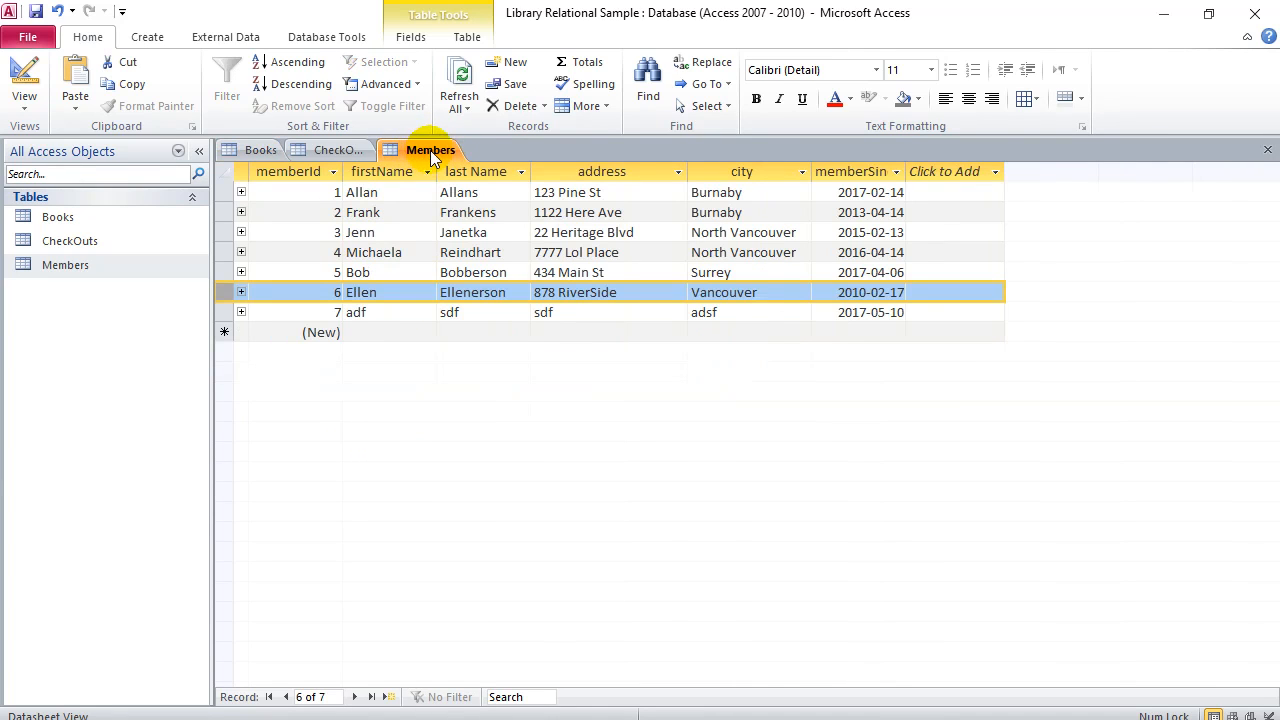
Open the Relationships window and add the Books, CheckOuts and Members tables to the diagram.
click(318, 38)
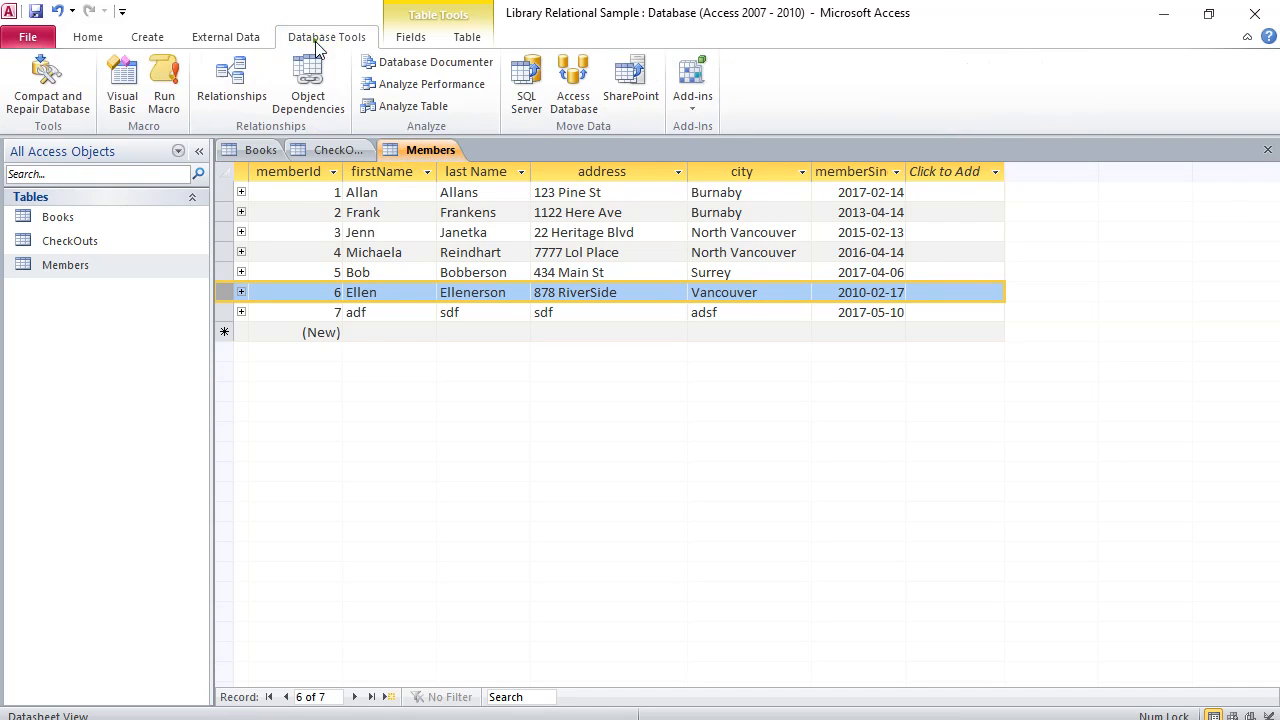
click(236, 93)
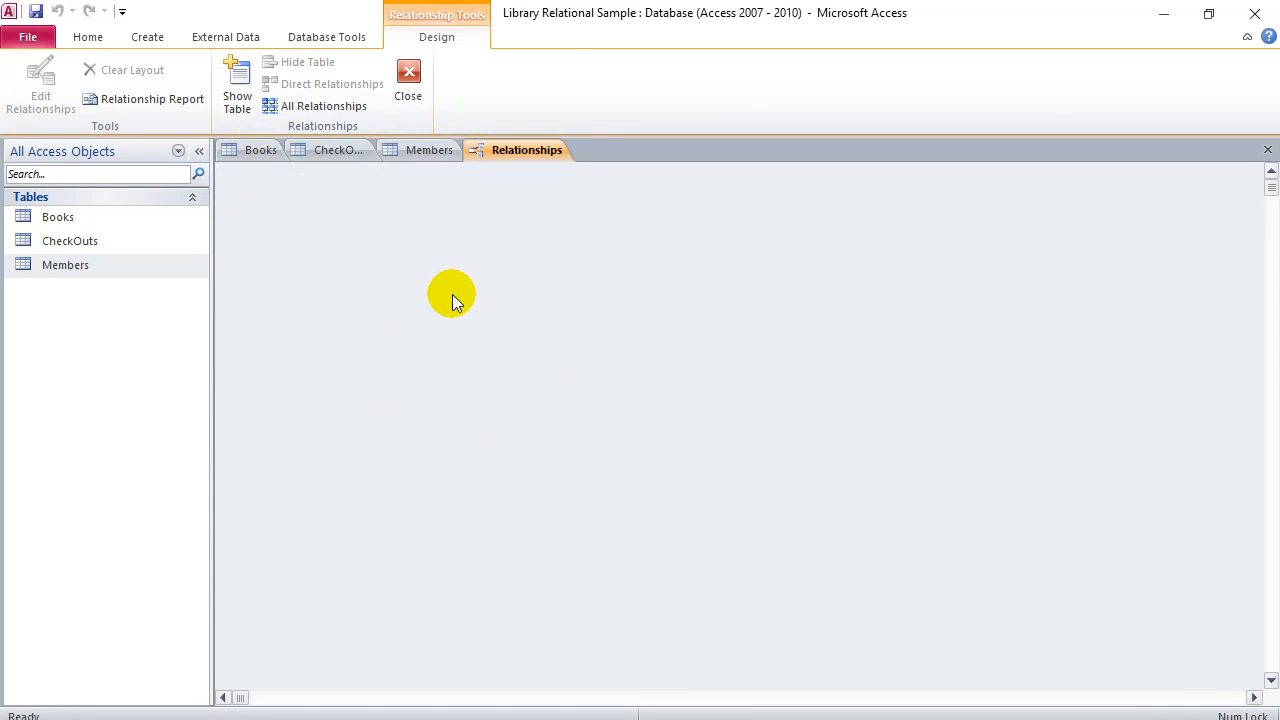
click(238, 88)
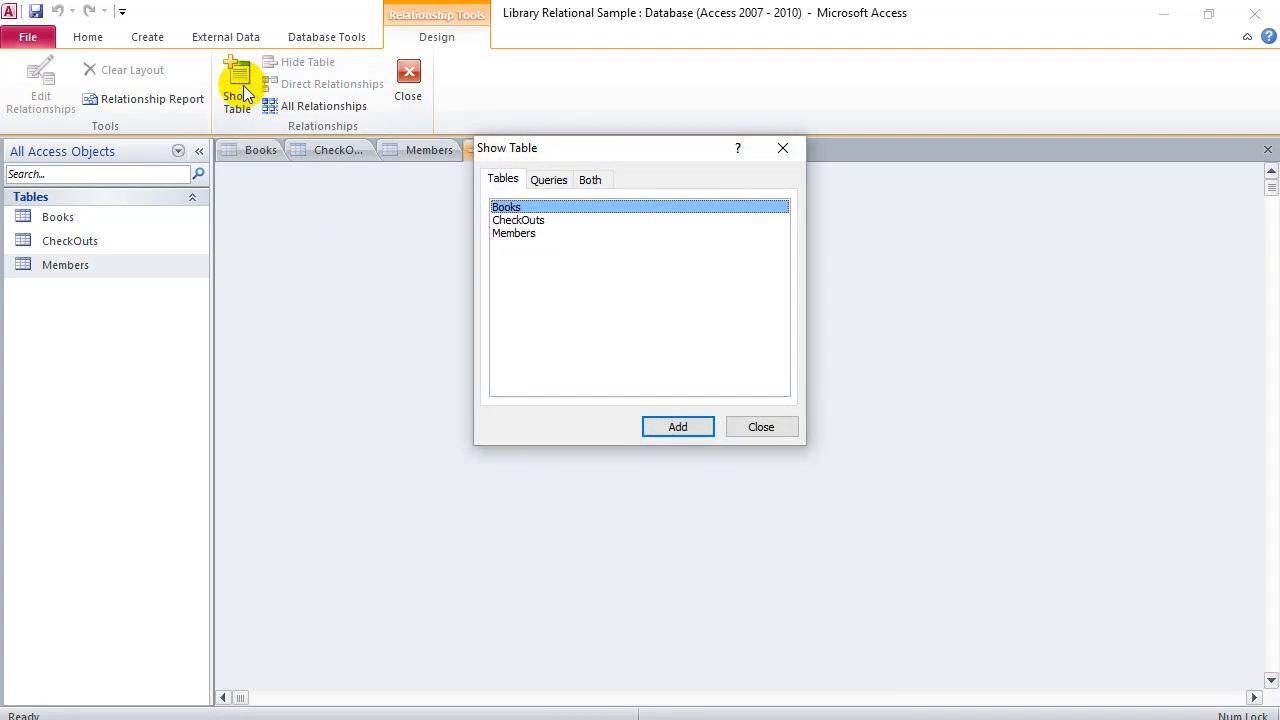
drag(591, 157, 908, 269)
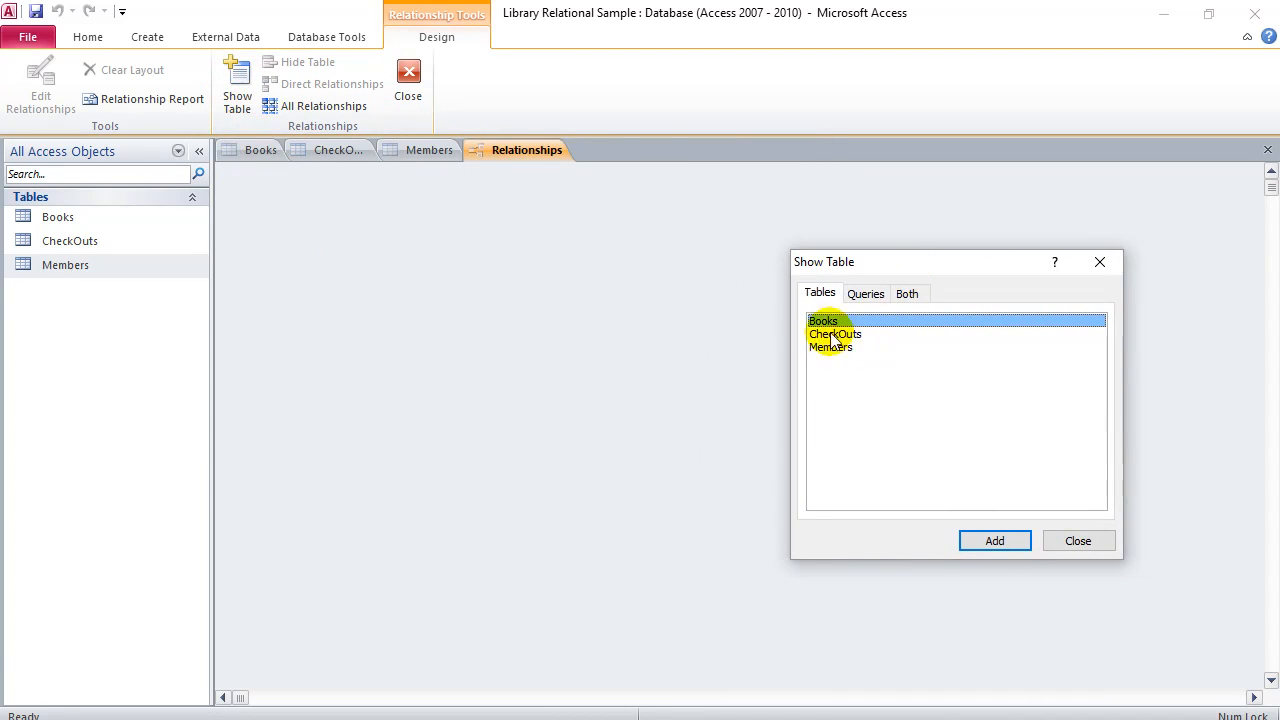
click(981, 540)
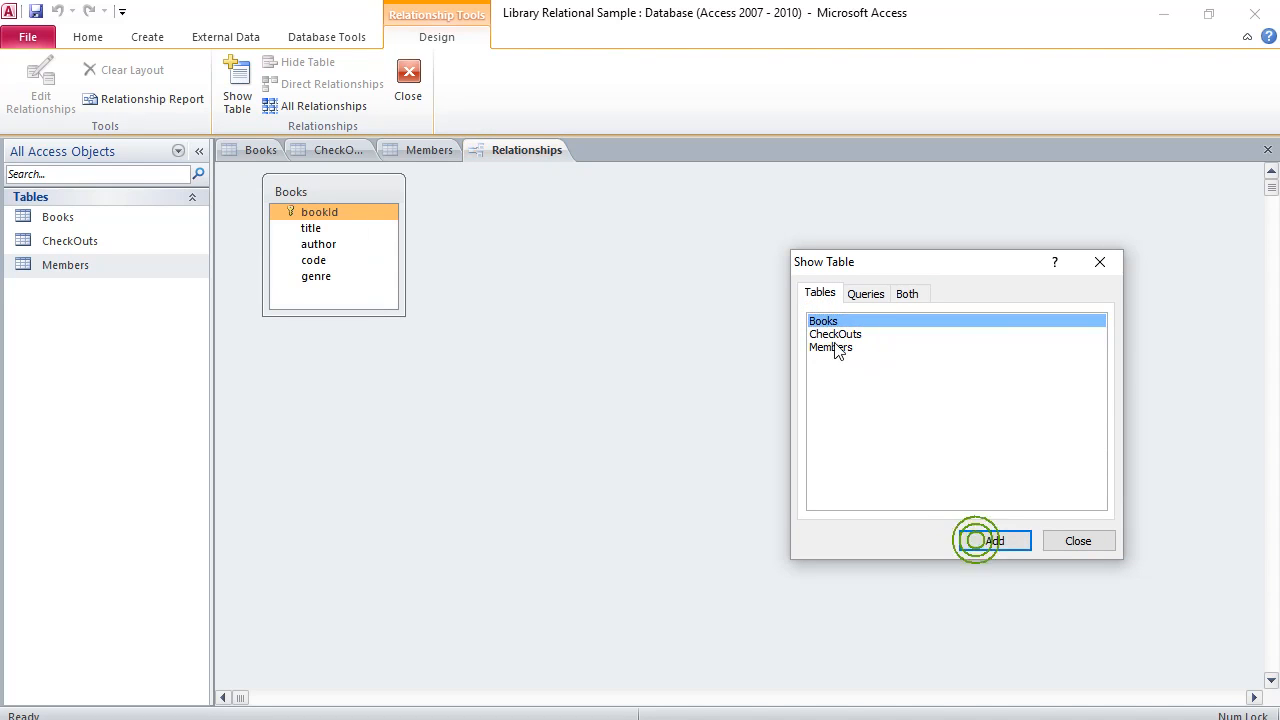
click(834, 336)
click(983, 541)
click(850, 348)
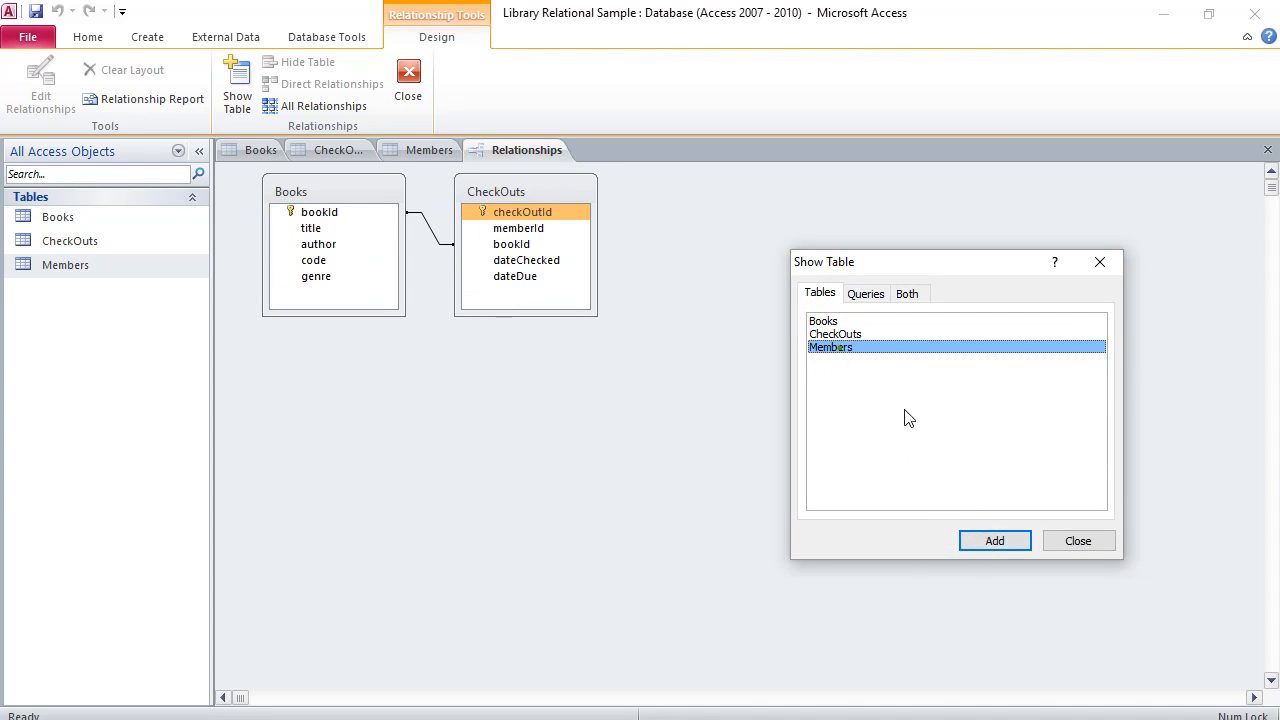
click(995, 541)
click(1075, 545)
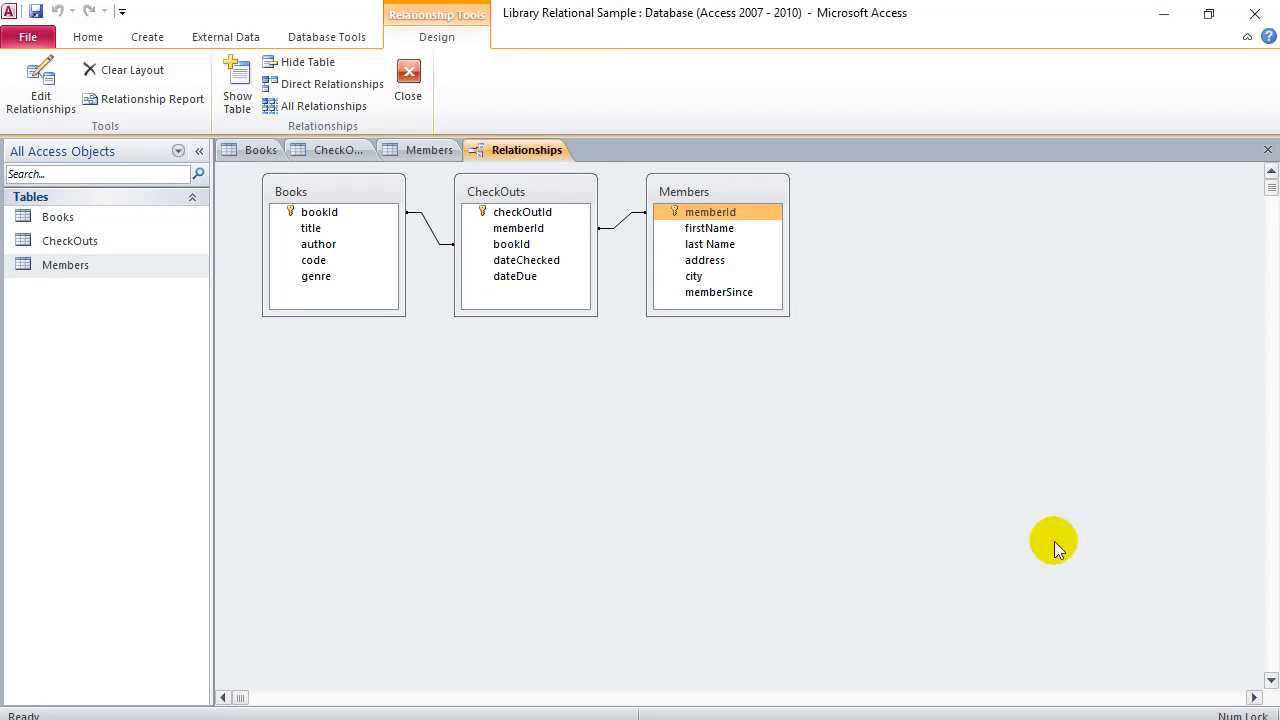
Spread out the relationship diagram by moving Members farther from CheckOuts and lowering CheckOuts between the other two tables.
drag(726, 194, 804, 201)
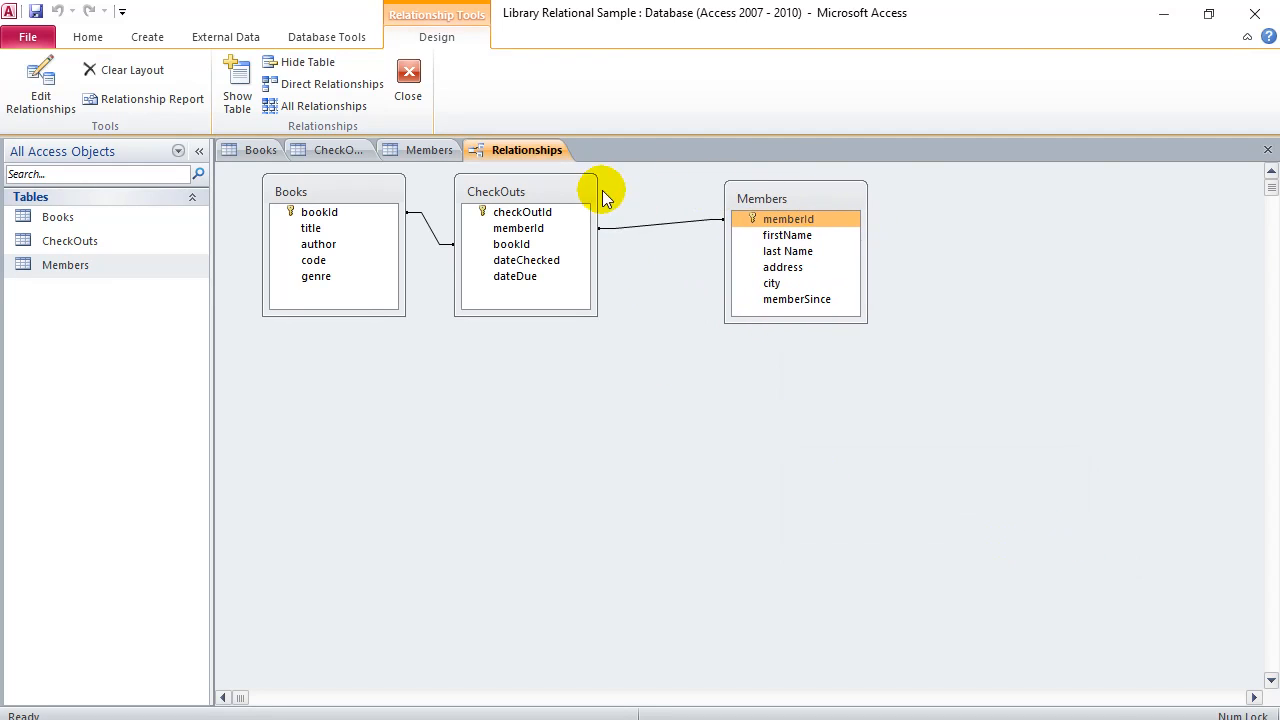
drag(588, 190, 595, 264)
click(312, 212)
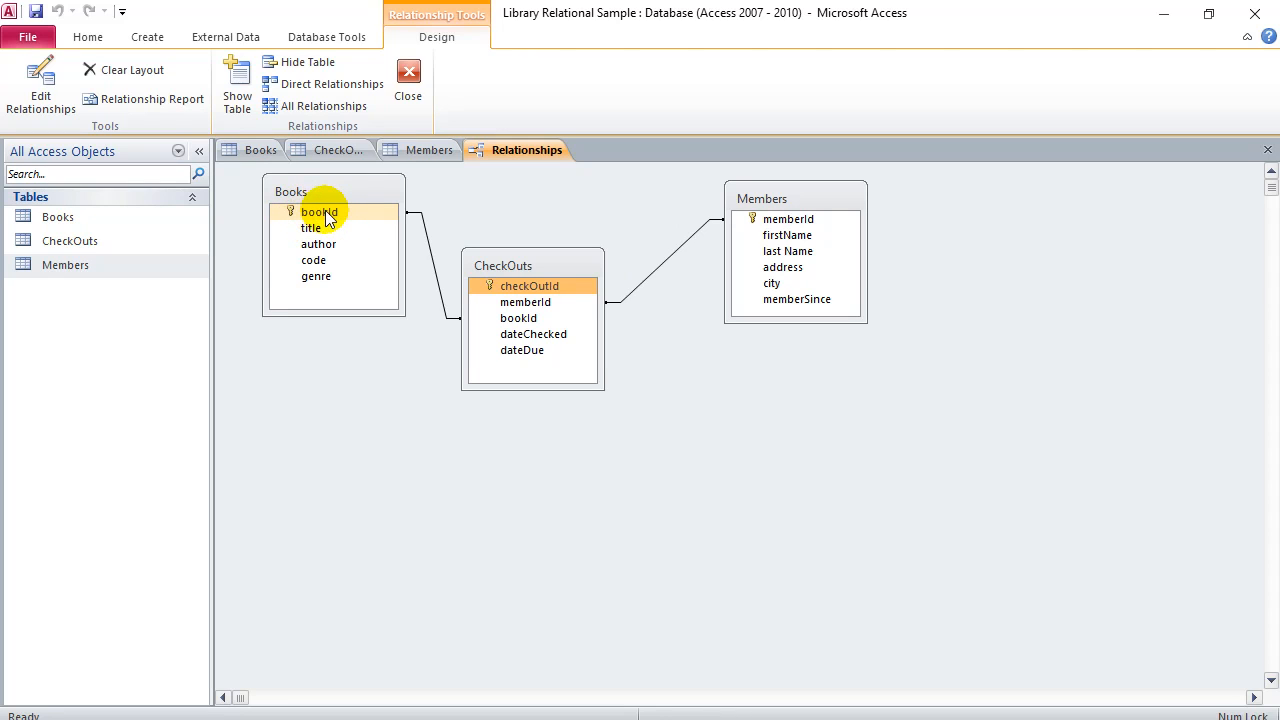
click(495, 262)
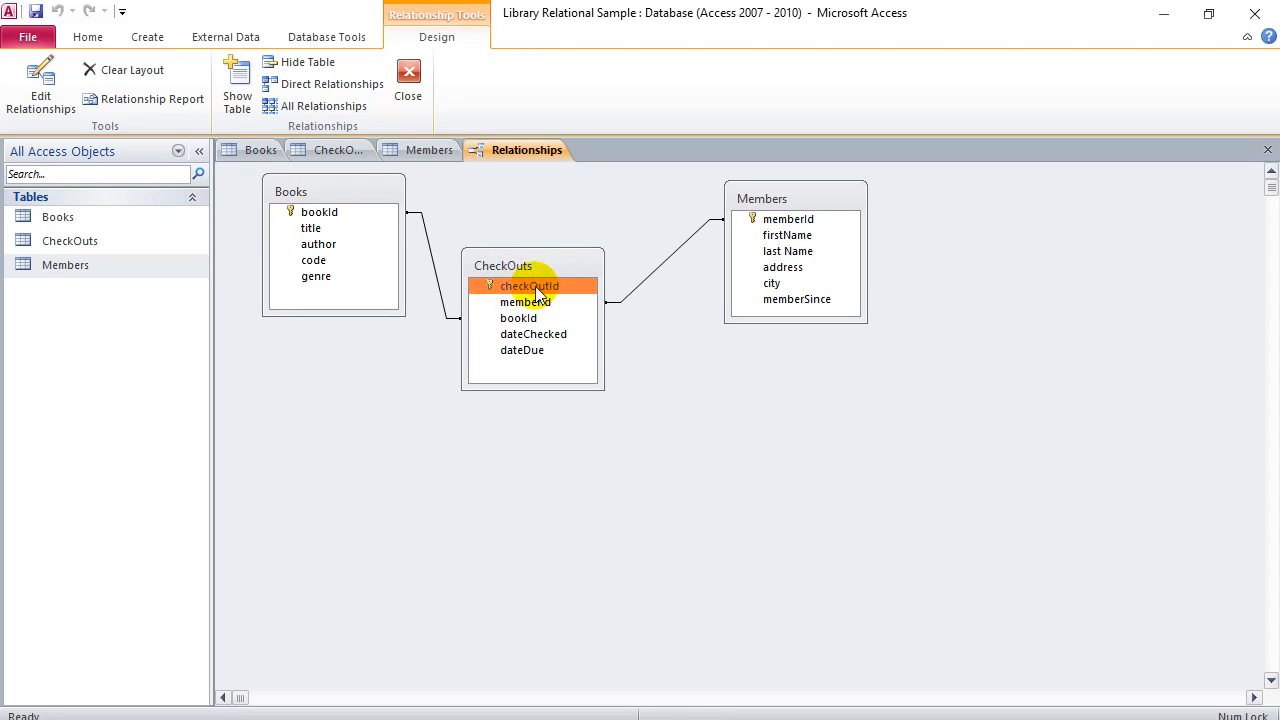
Examine the memberId and bookId columns of CheckOuts and their matching ID columns in the Members and Books tables.
click(335, 150)
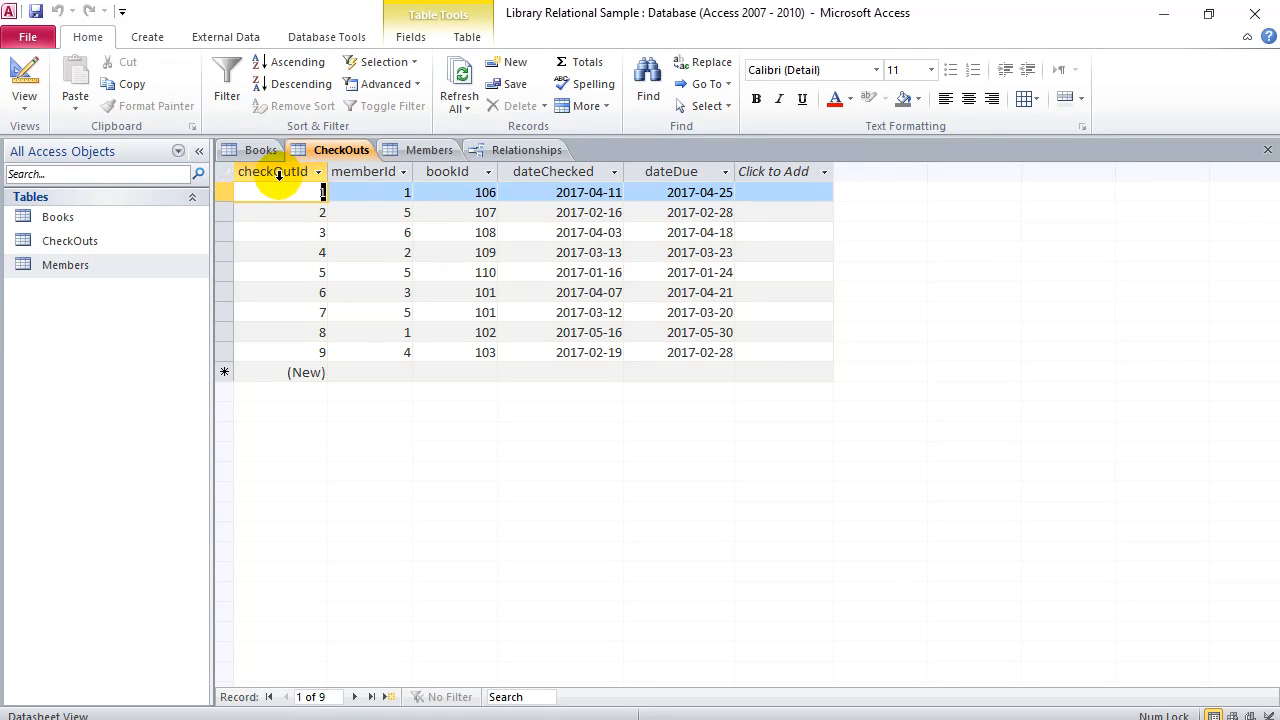
click(368, 174)
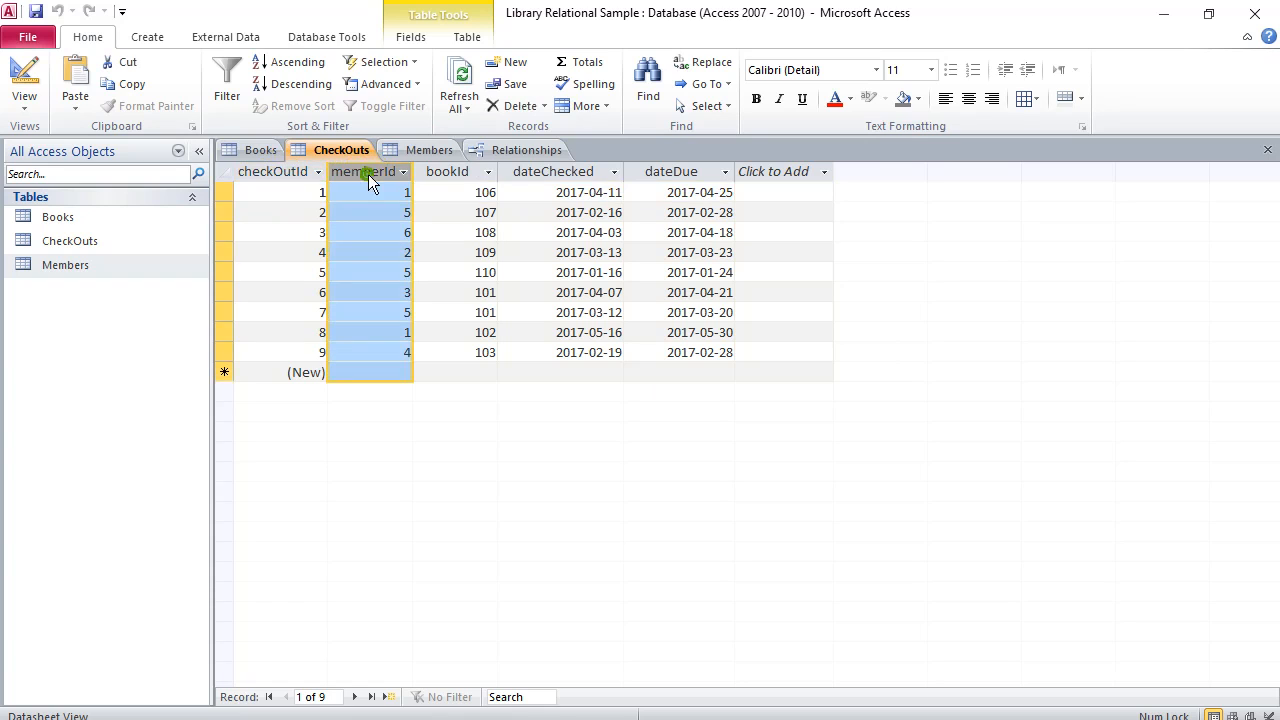
click(455, 169)
click(392, 177)
click(445, 177)
click(418, 152)
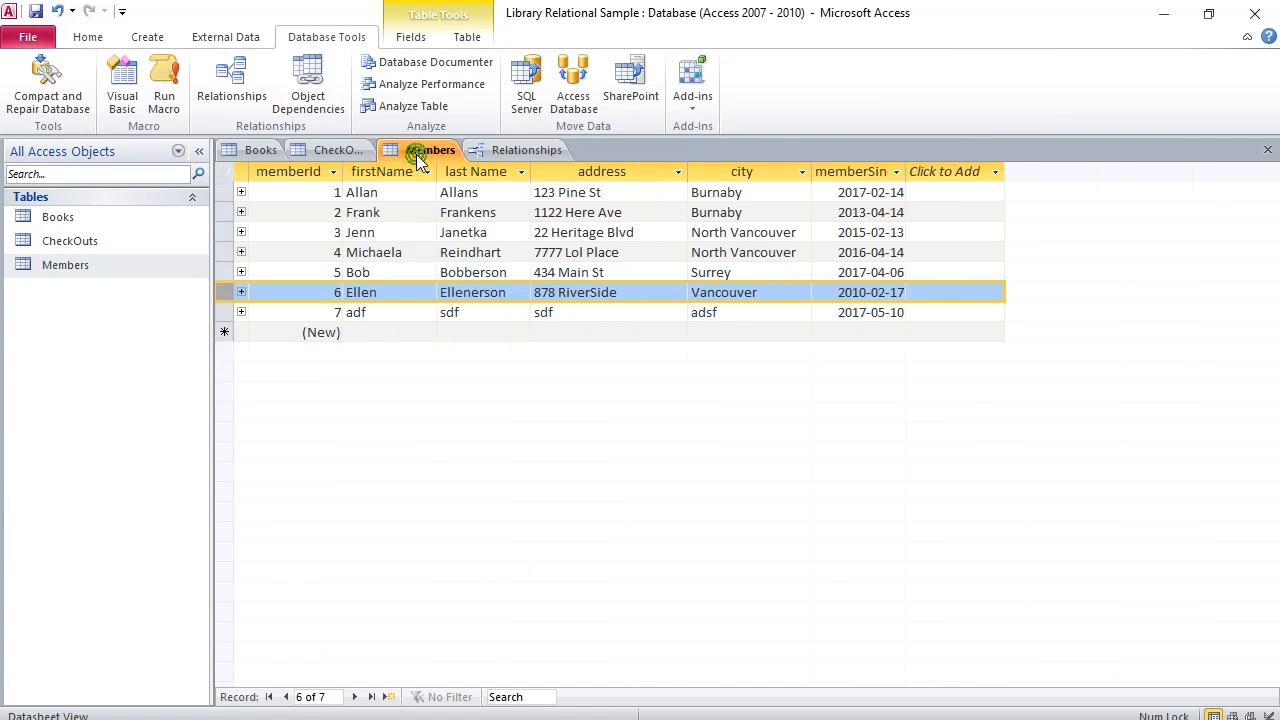
click(260, 150)
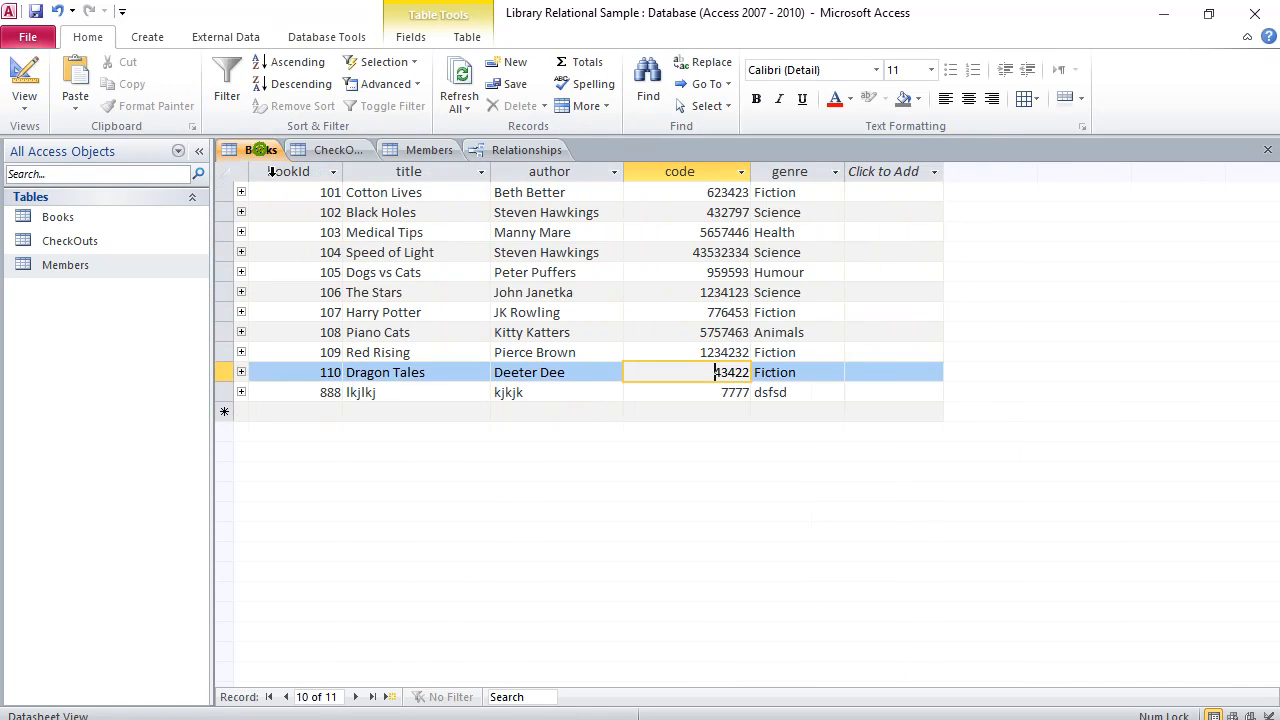
Delete the bookId relationship between the Books and CheckOuts tables in the relationship diagram.
click(517, 150)
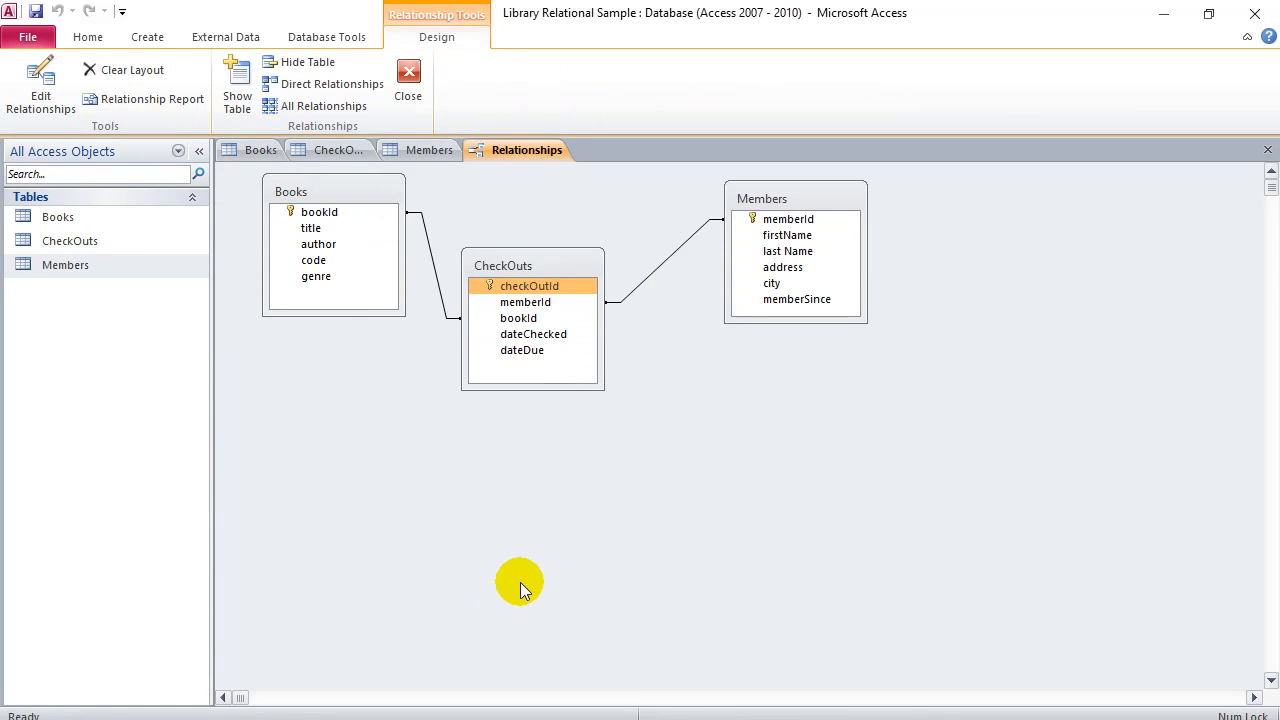
click(433, 273)
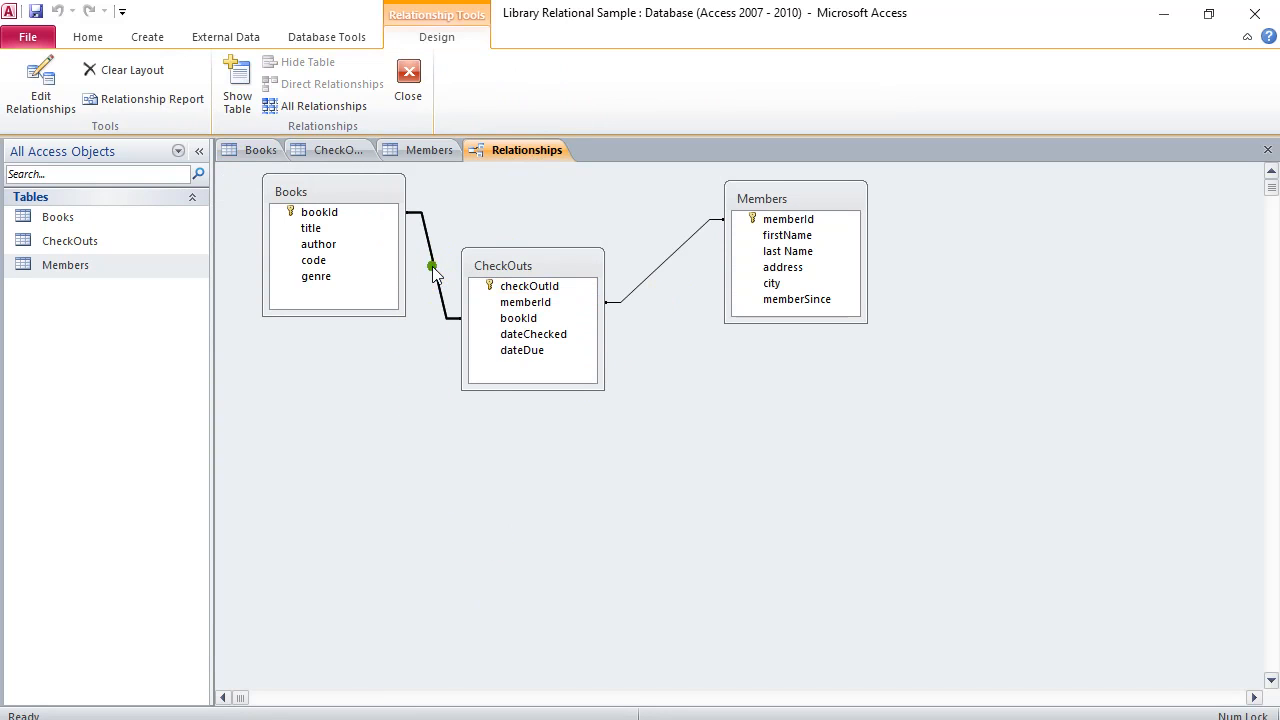
key(Delete)
click(591, 423)
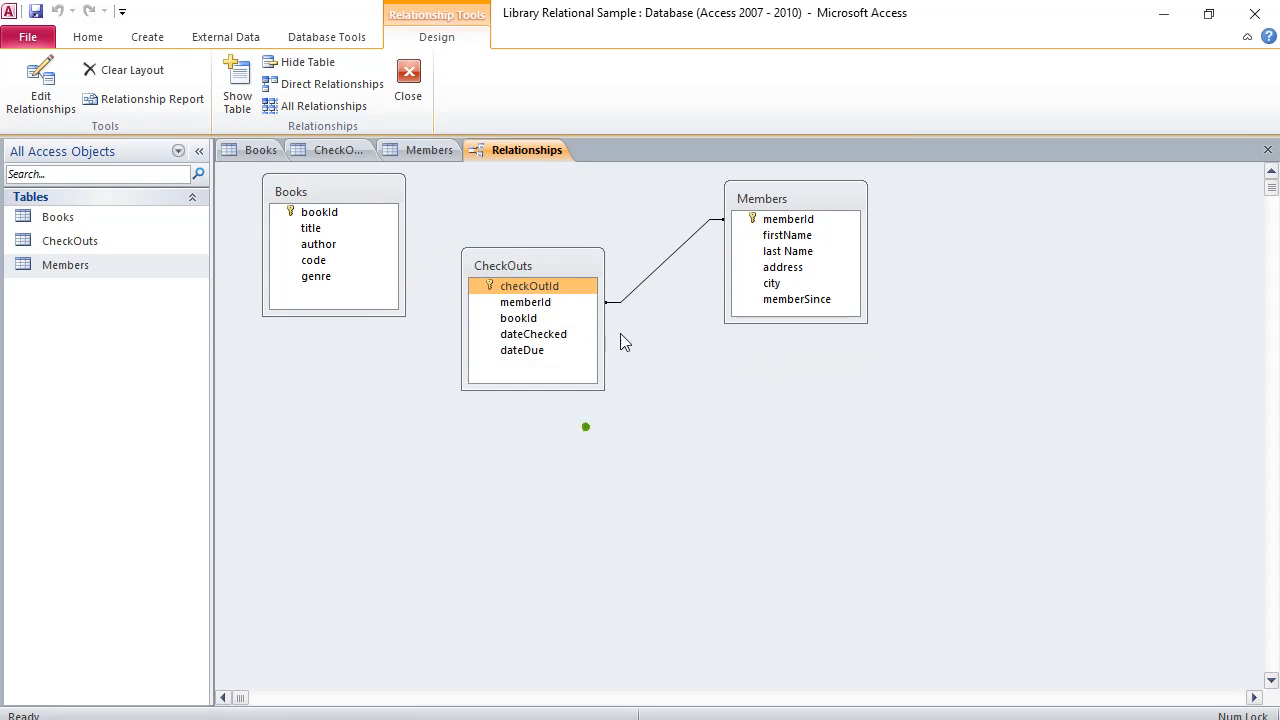
Delete the memberId relationship between Members and CheckOuts, and raise the CheckOuts table to sit between Books and Members.
click(651, 276)
key(Delete)
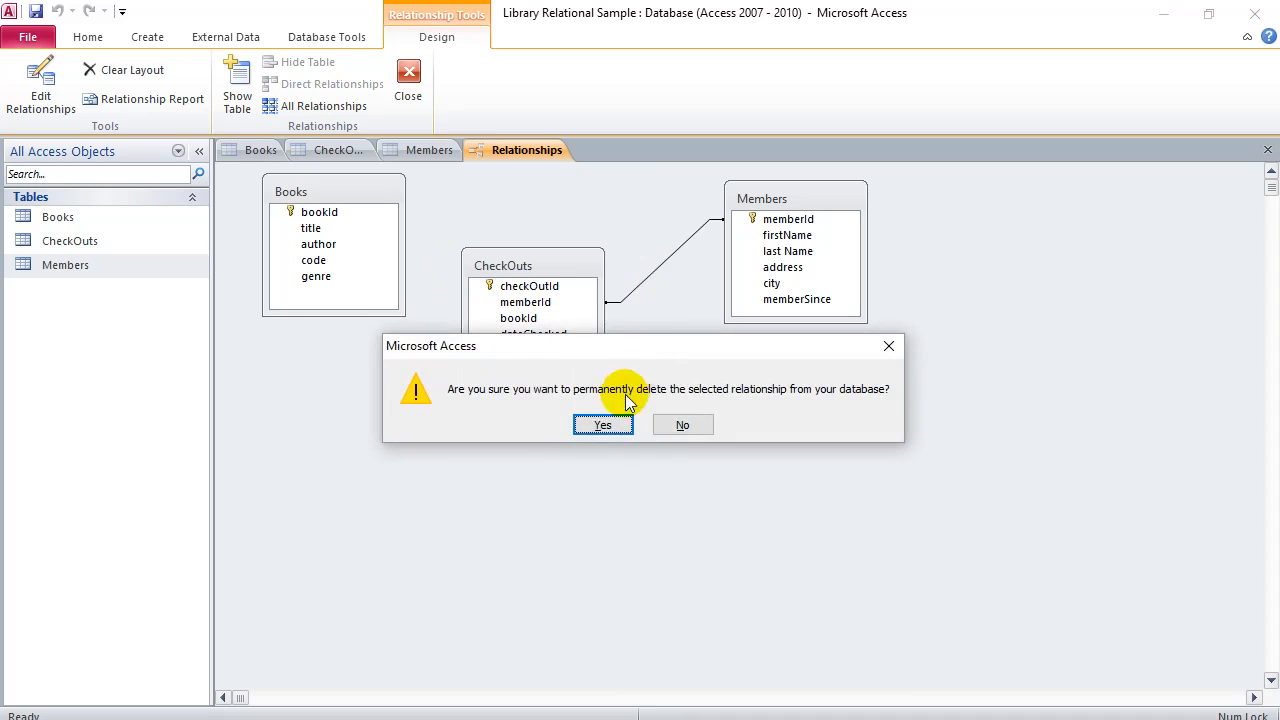
click(610, 416)
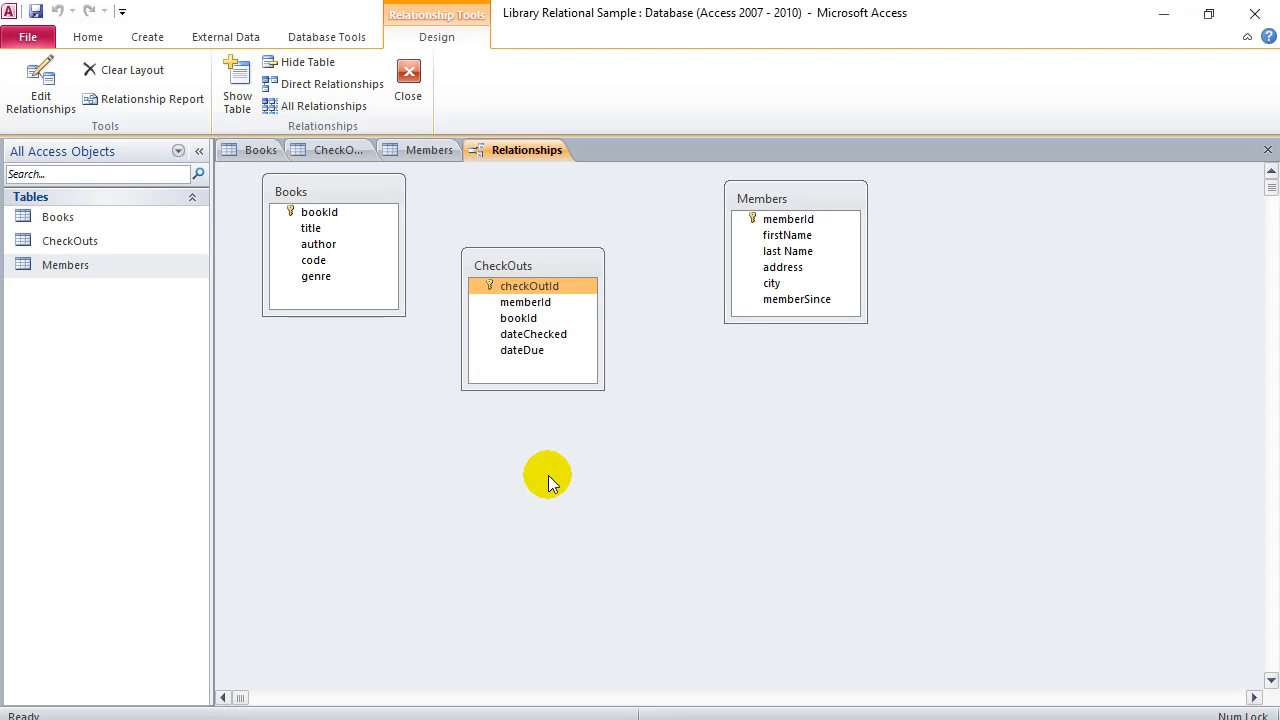
drag(560, 266, 582, 219)
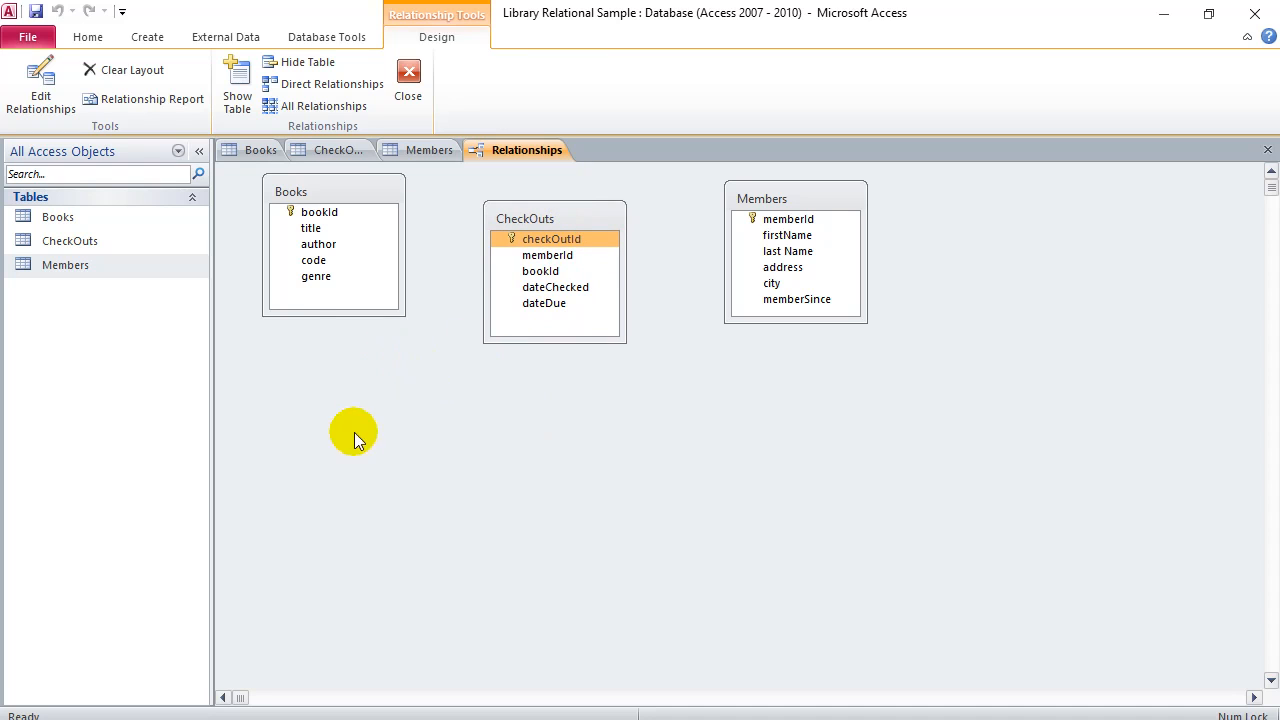
Create relationships from bookId in Books to bookId in CheckOuts and from memberId in Members to memberId in CheckOuts.
click(321, 212)
mouse_move(321, 212)
mouse_down()
mouse_move(449, 234)
mouse_move(530, 280)
mouse_up()
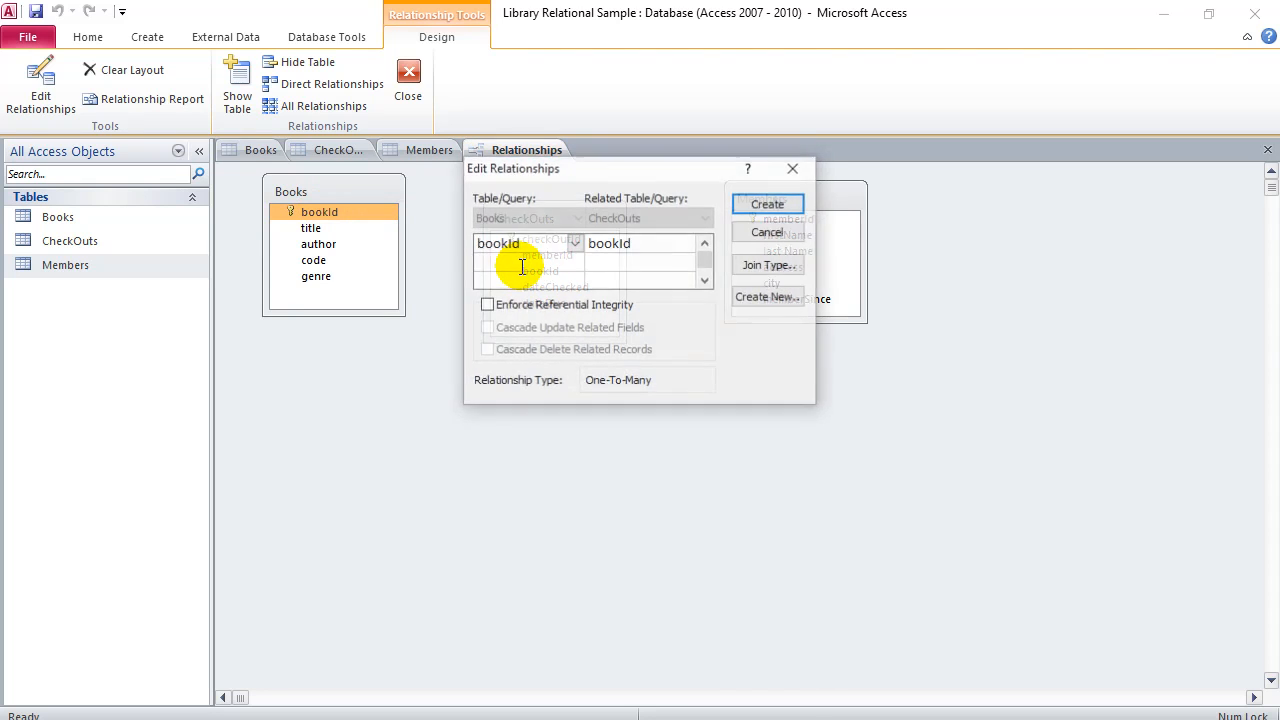
click(766, 205)
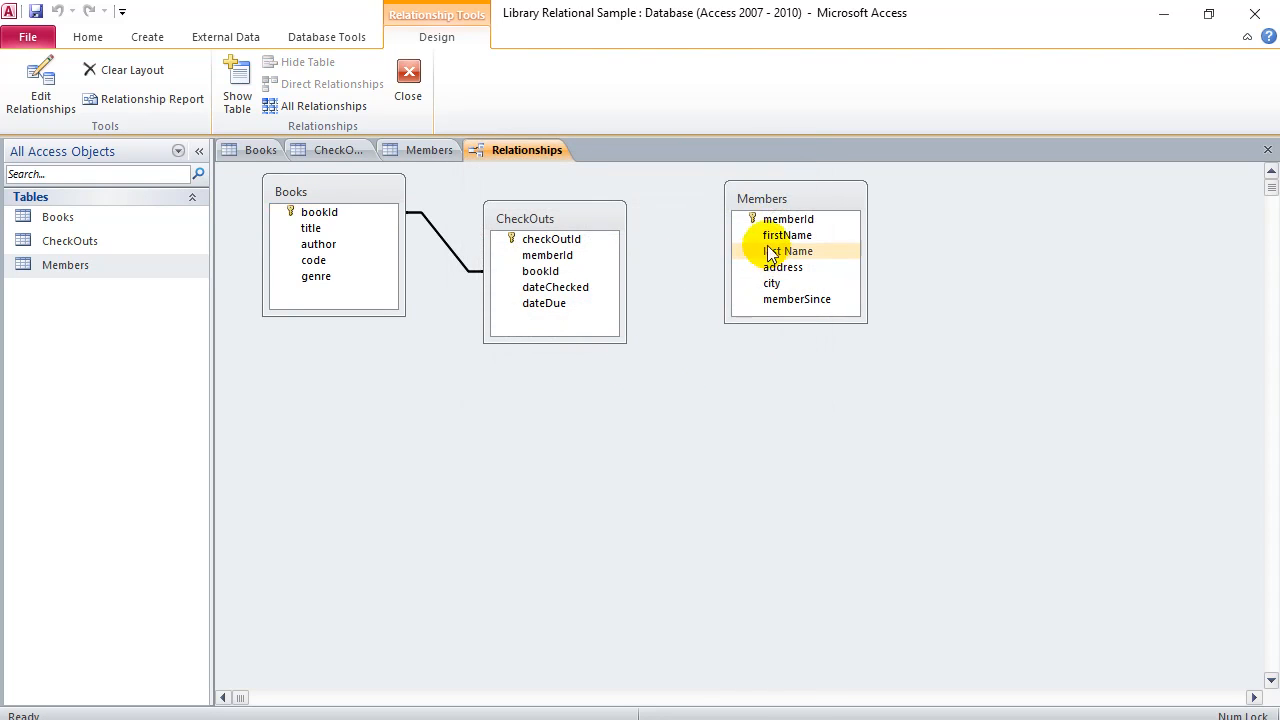
mouse_move(766, 220)
mouse_down()
mouse_move(558, 272)
mouse_move(548, 257)
mouse_up()
click(766, 204)
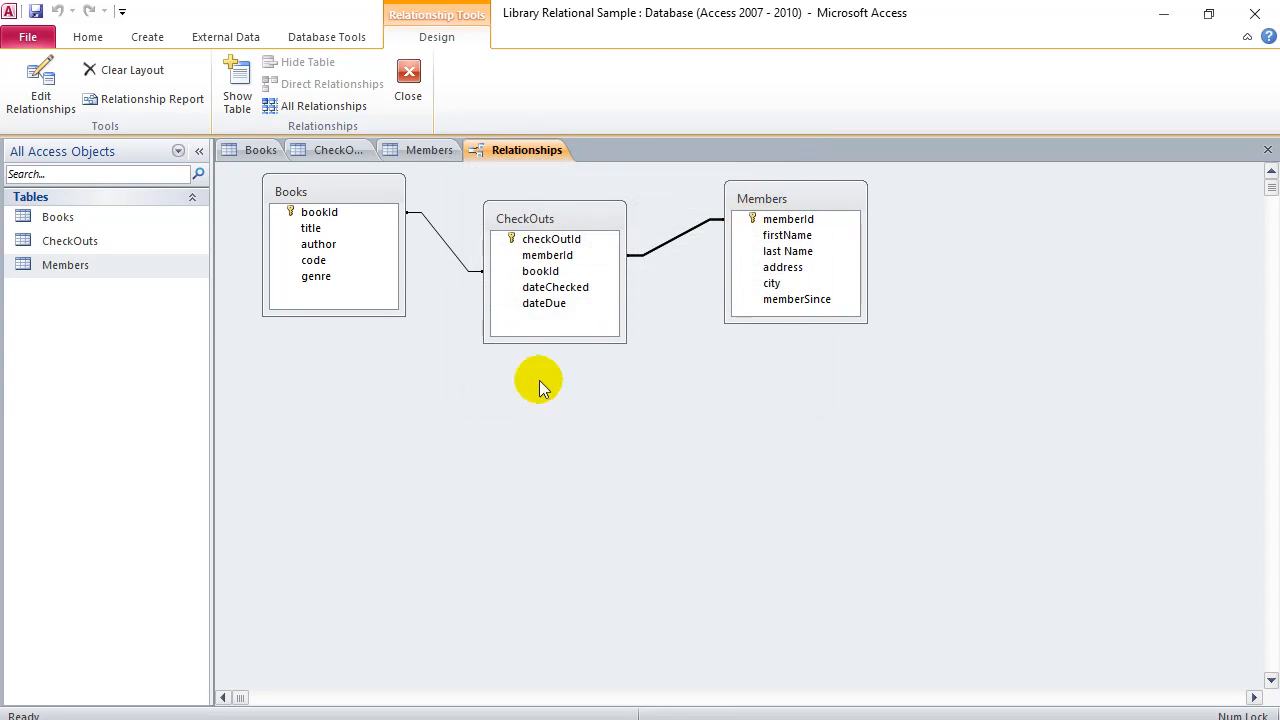
click(520, 254)
Expand and collapse individual records in the Members table to examine each member's linked check-outs.
click(428, 150)
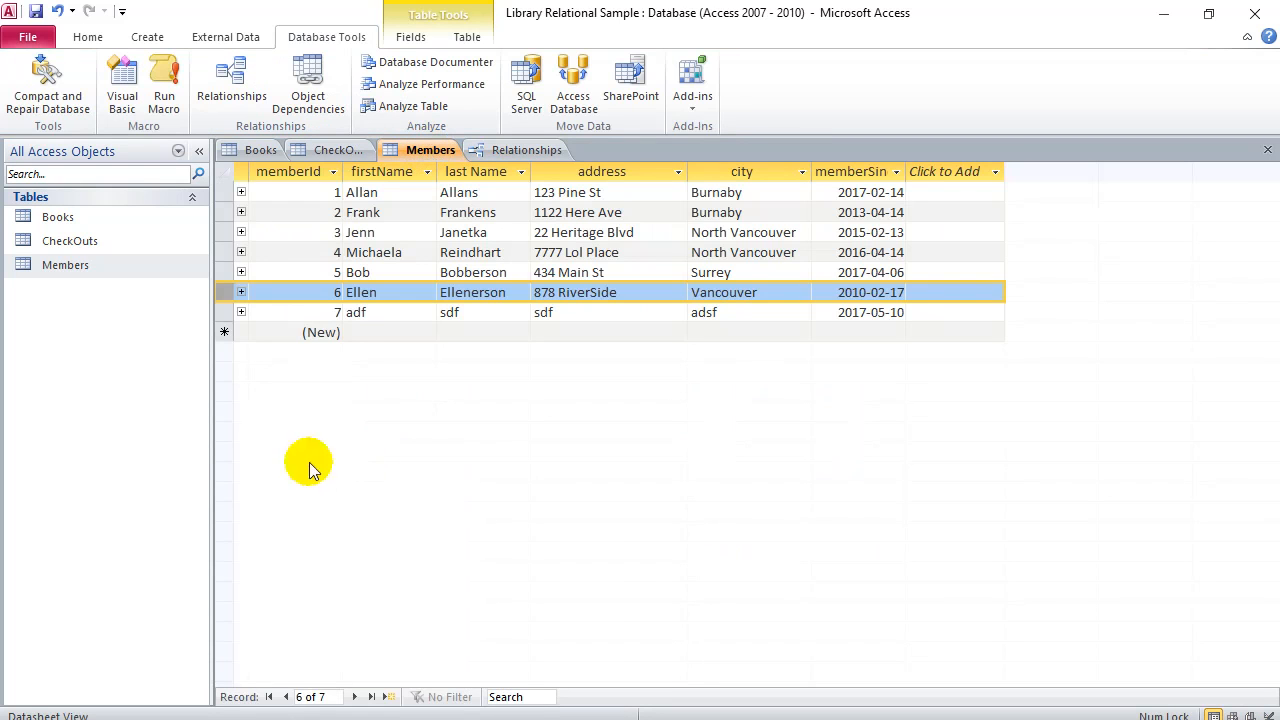
click(241, 191)
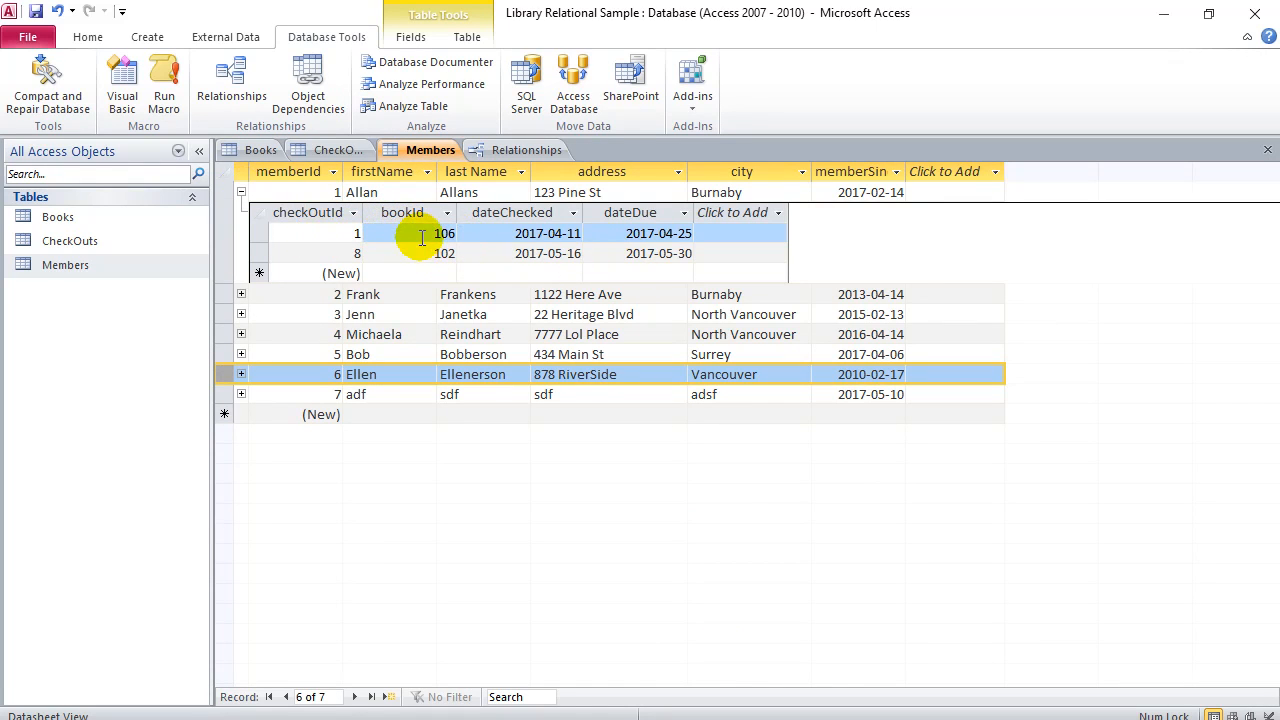
click(241, 193)
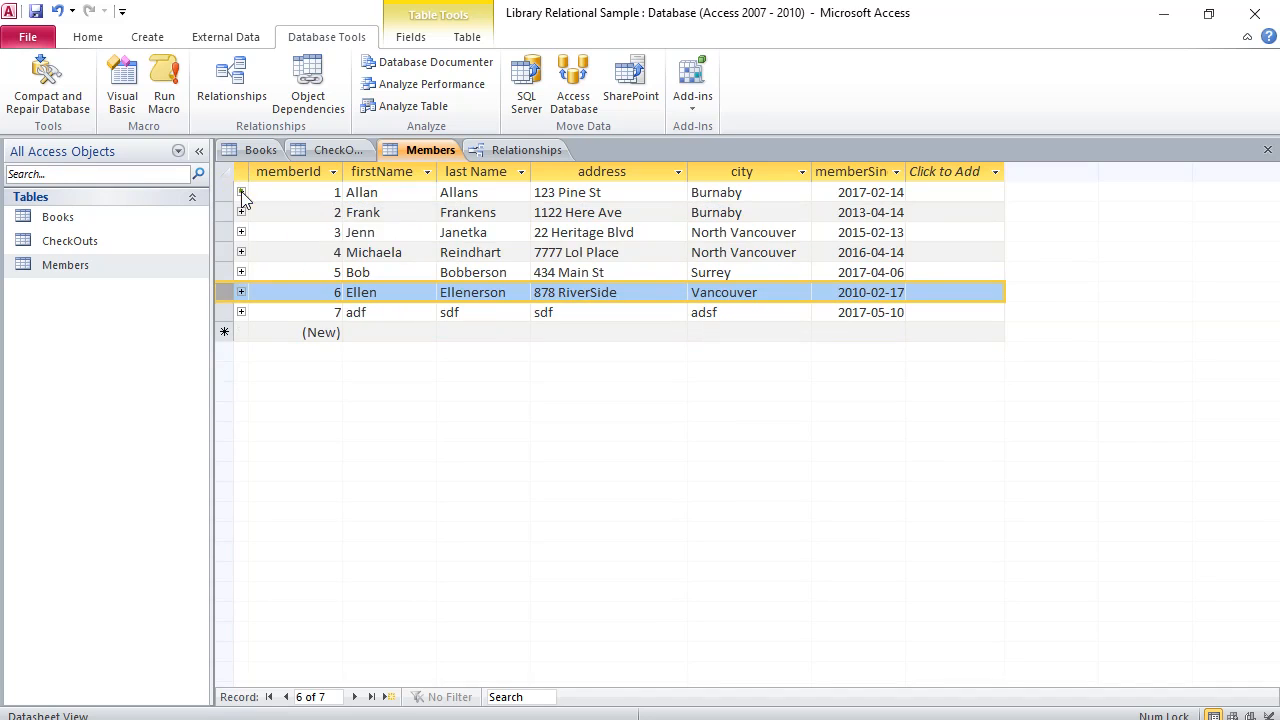
click(241, 212)
click(241, 213)
click(241, 252)
click(241, 252)
click(241, 272)
click(241, 272)
click(241, 312)
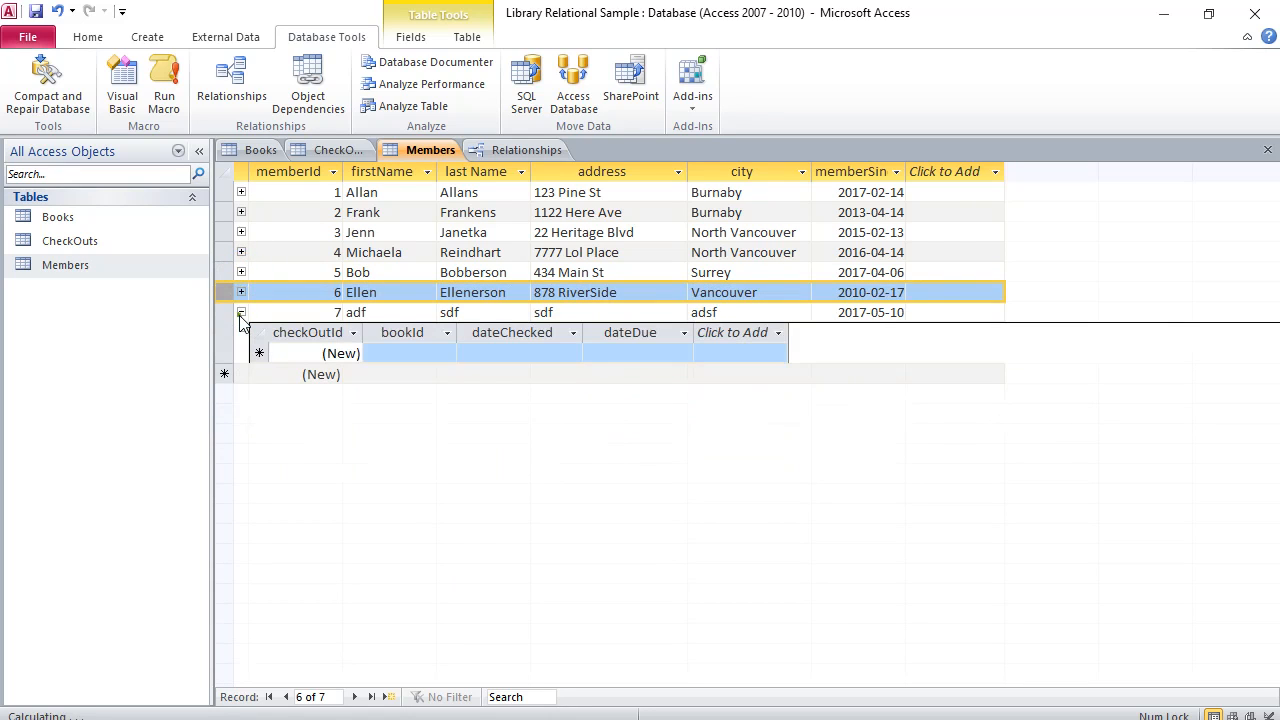
click(241, 314)
click(242, 292)
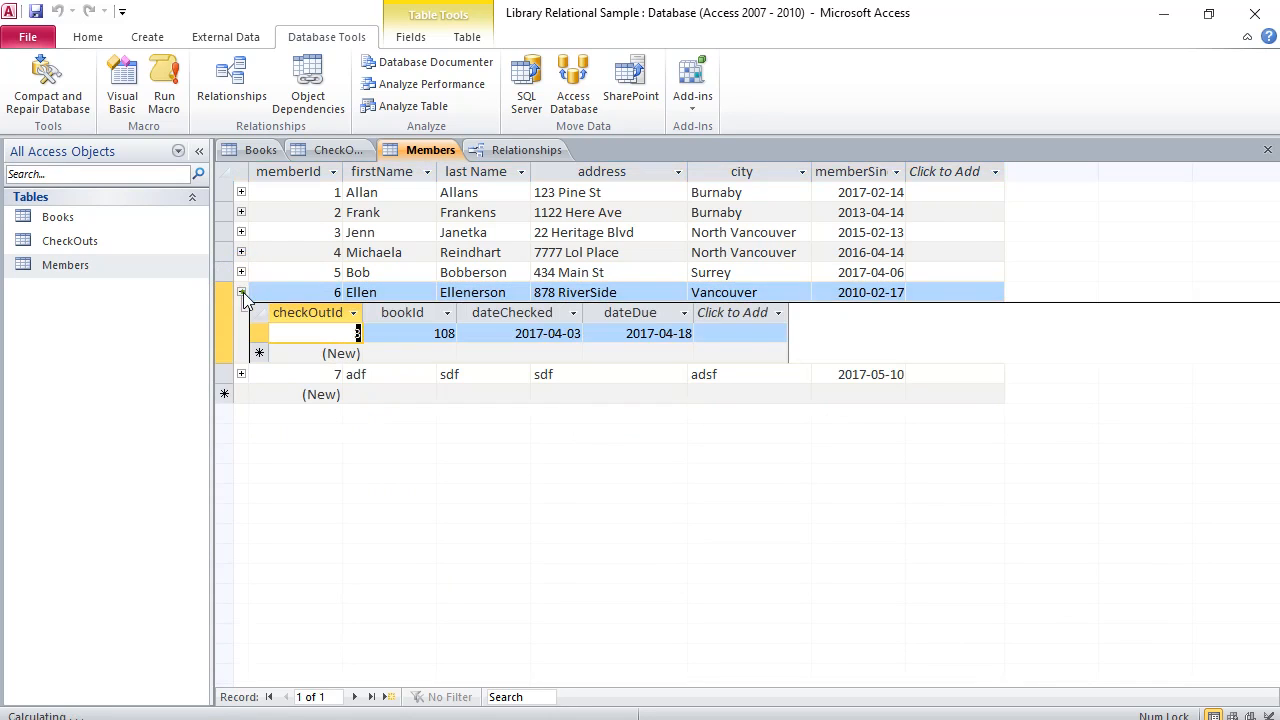
click(242, 292)
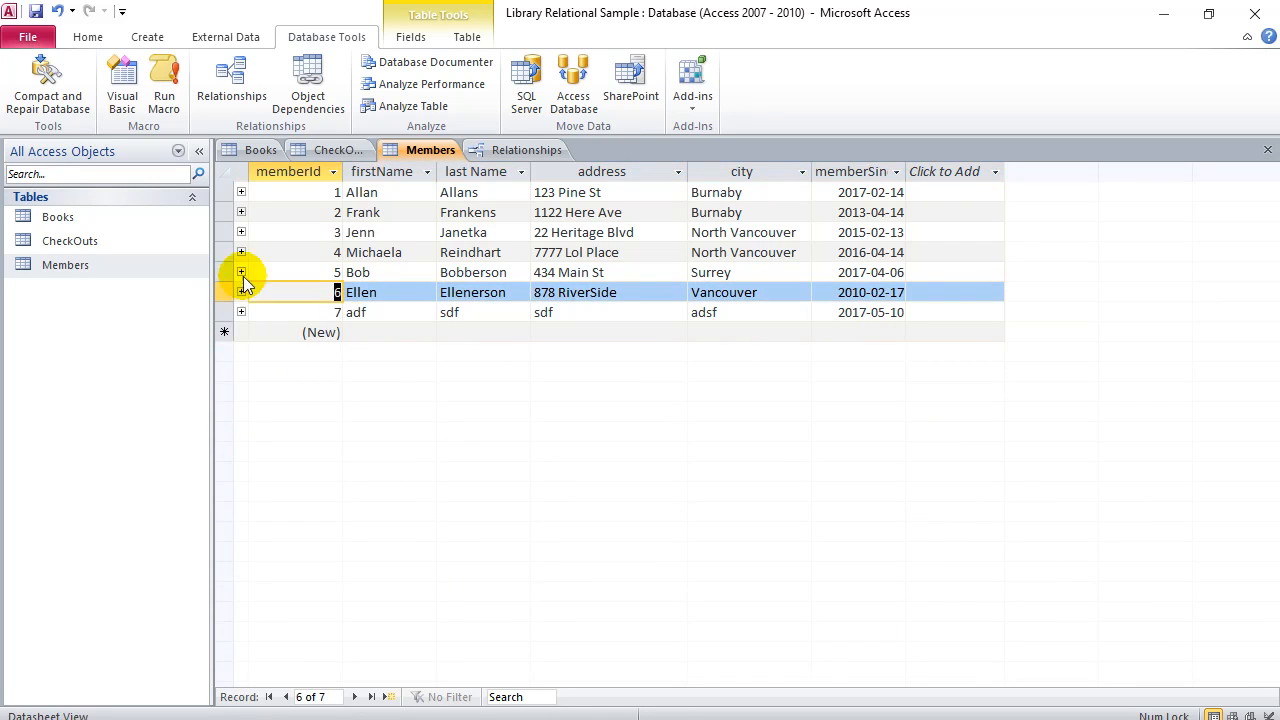
click(241, 272)
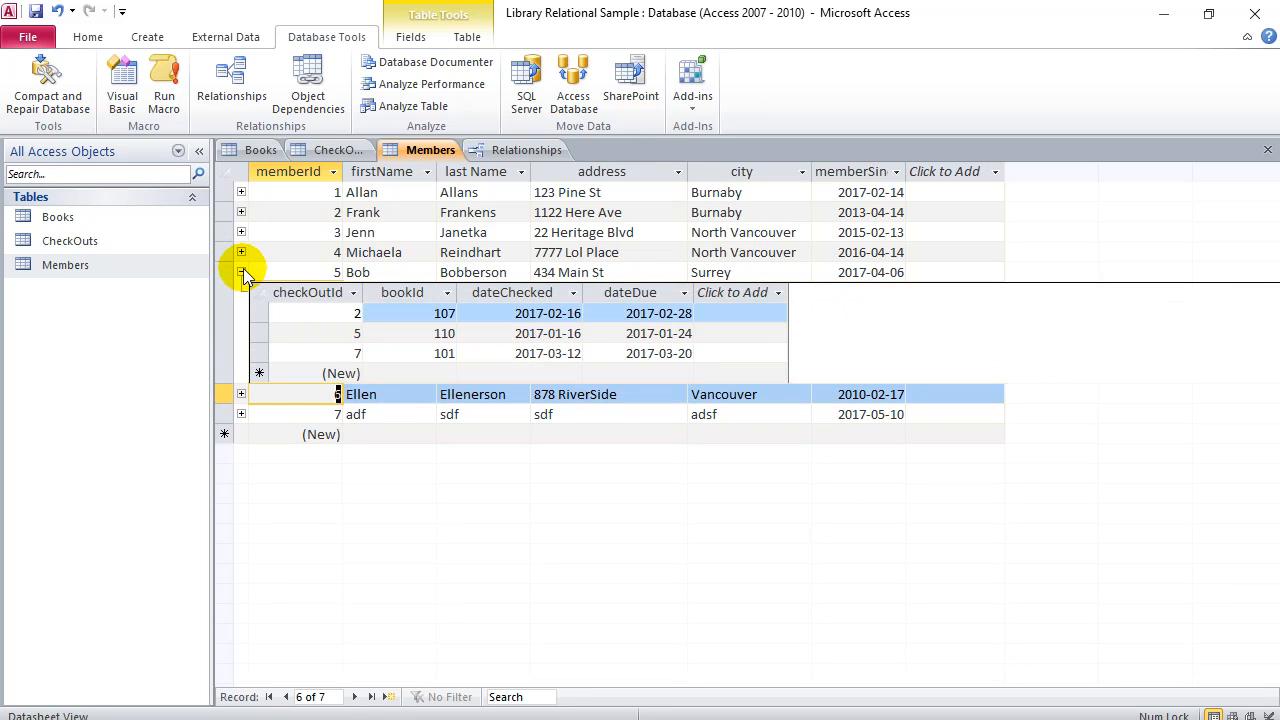
click(242, 270)
Expand the Black Holes and Speed of Light records in the Books table to examine their linked check-outs.
click(256, 152)
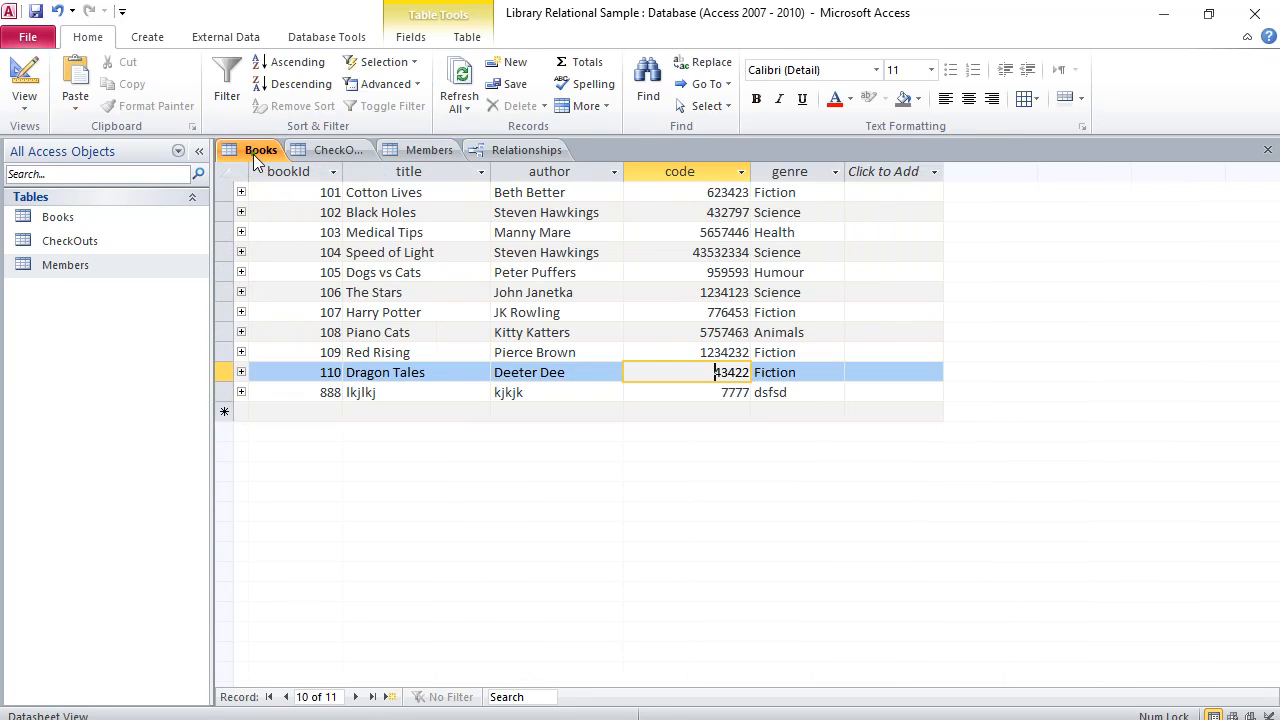
click(241, 213)
click(241, 213)
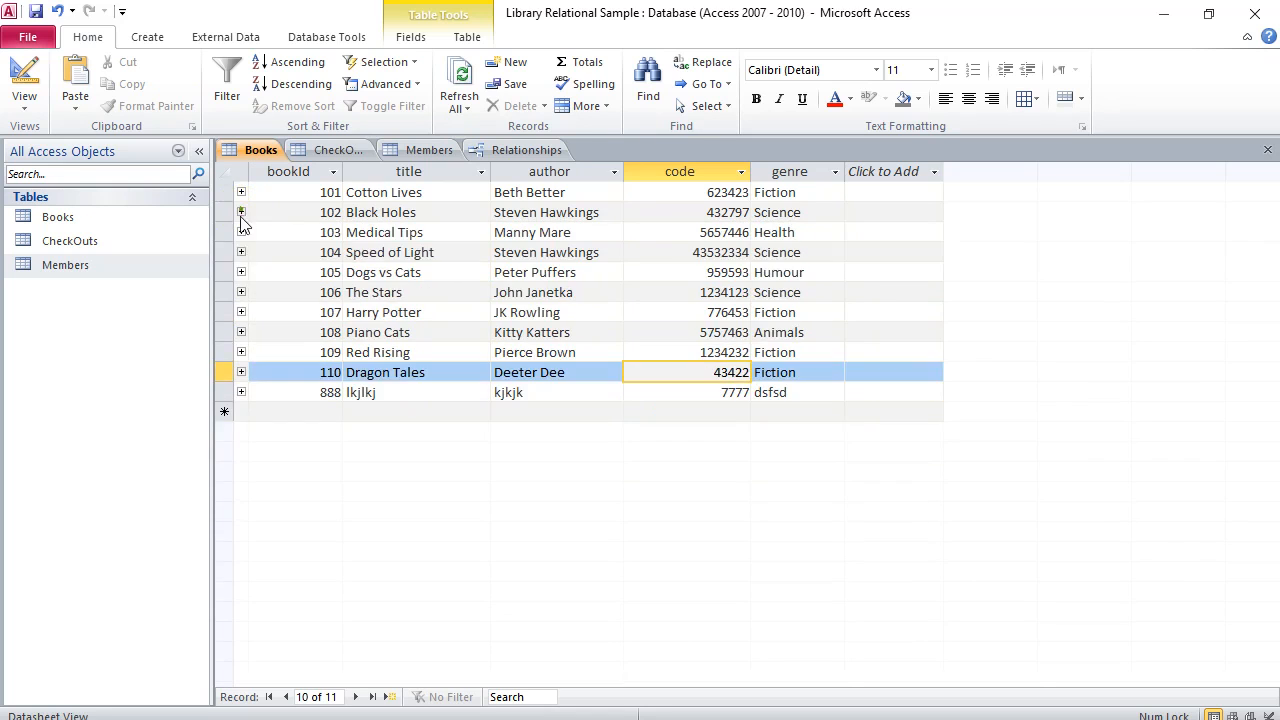
click(241, 252)
Review the Books, Members and CheckOuts tables alongside the relationship diagram, finishing on the CheckOuts table.
click(321, 150)
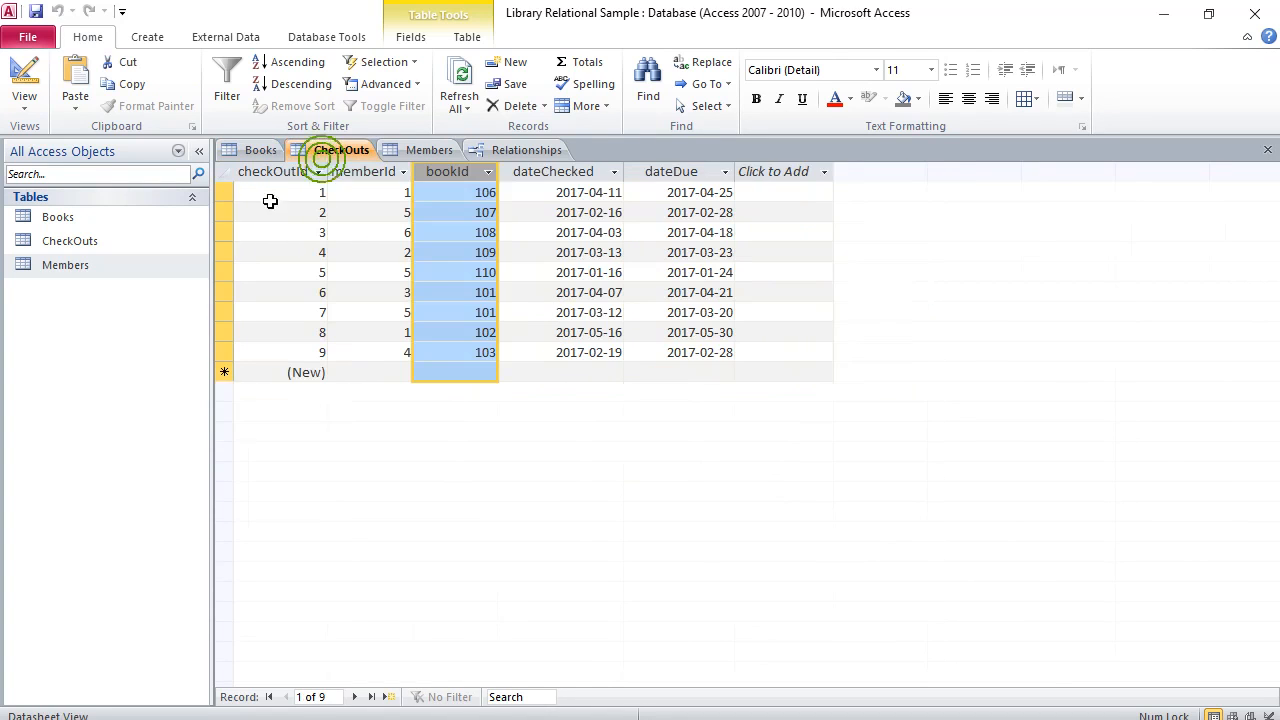
click(258, 151)
click(445, 149)
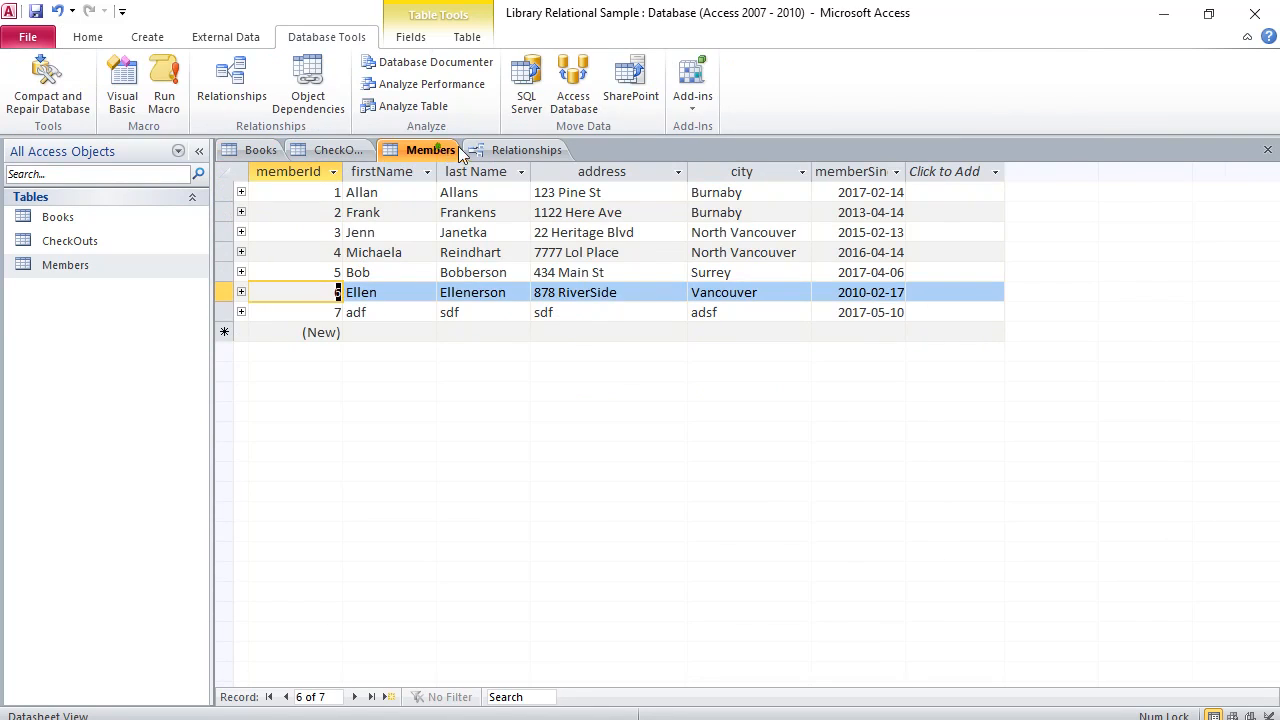
click(524, 148)
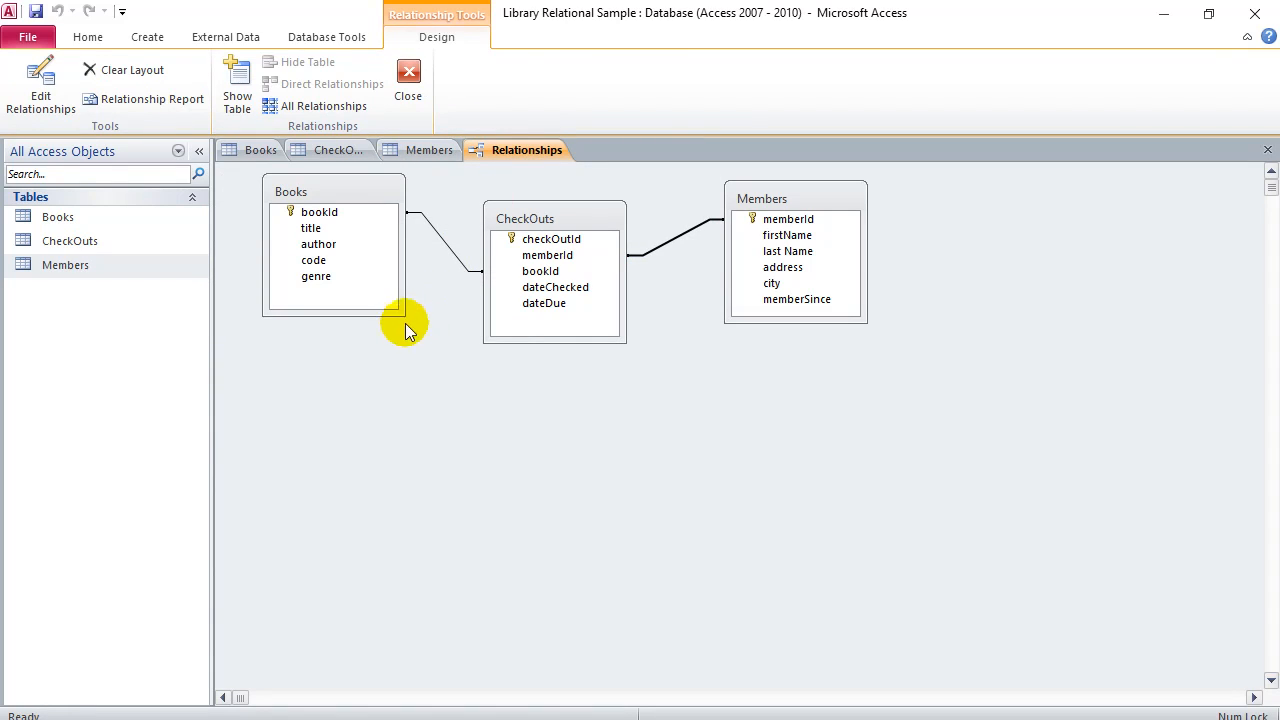
click(258, 150)
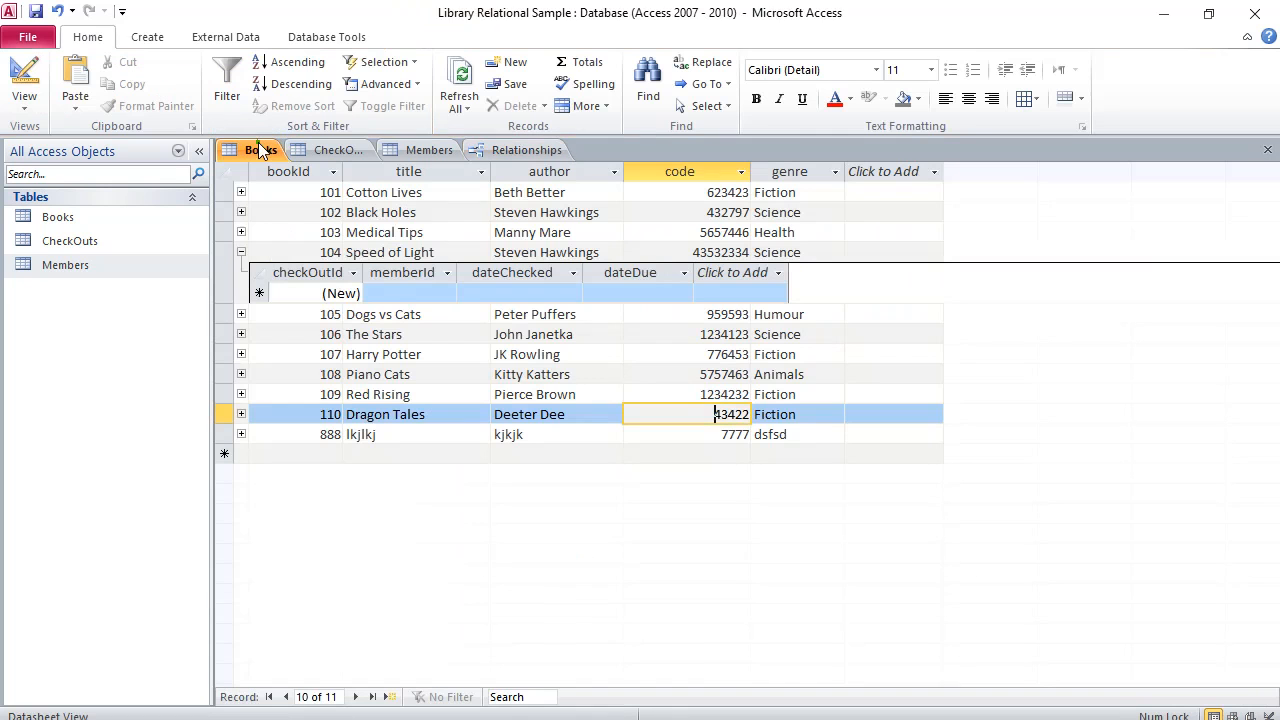
click(429, 150)
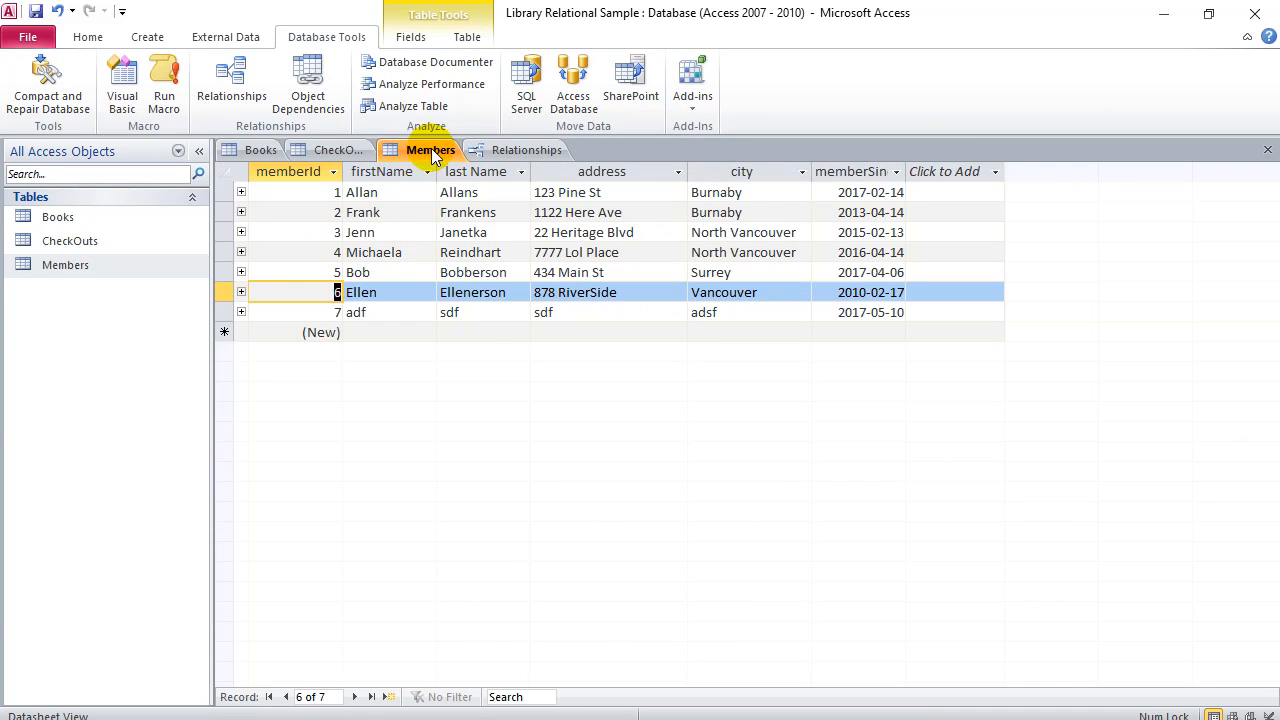
click(338, 150)
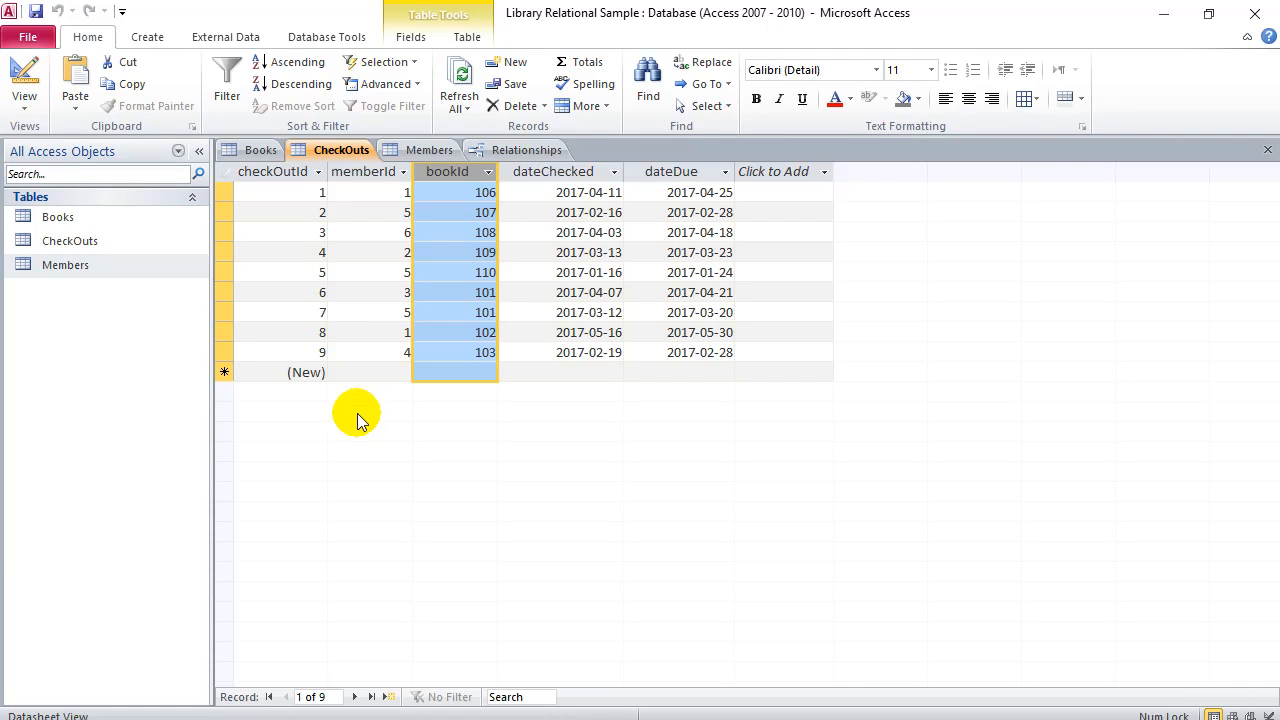
Switch to the Relational Databases Notes document in Word and go through it to the Using Primary Keys section.
key(alt+Tab)
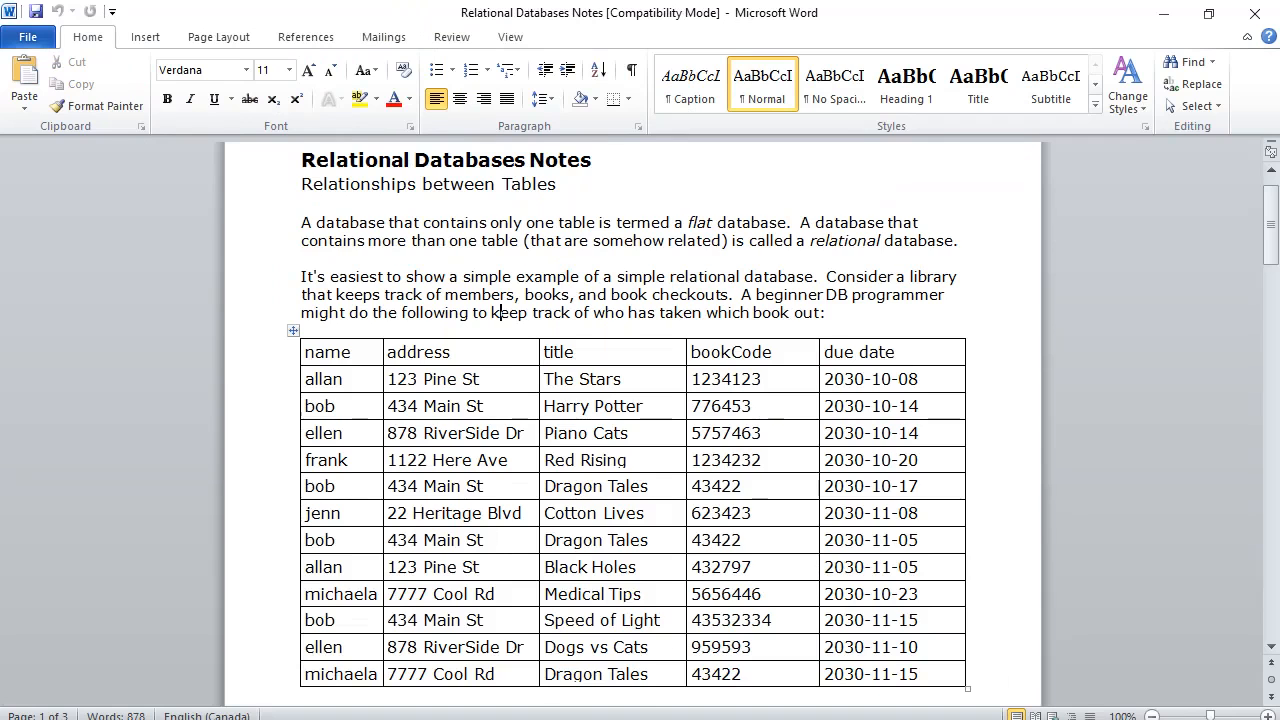
scroll(560, 520, down, 8)
scroll(494, 500, down, 15)
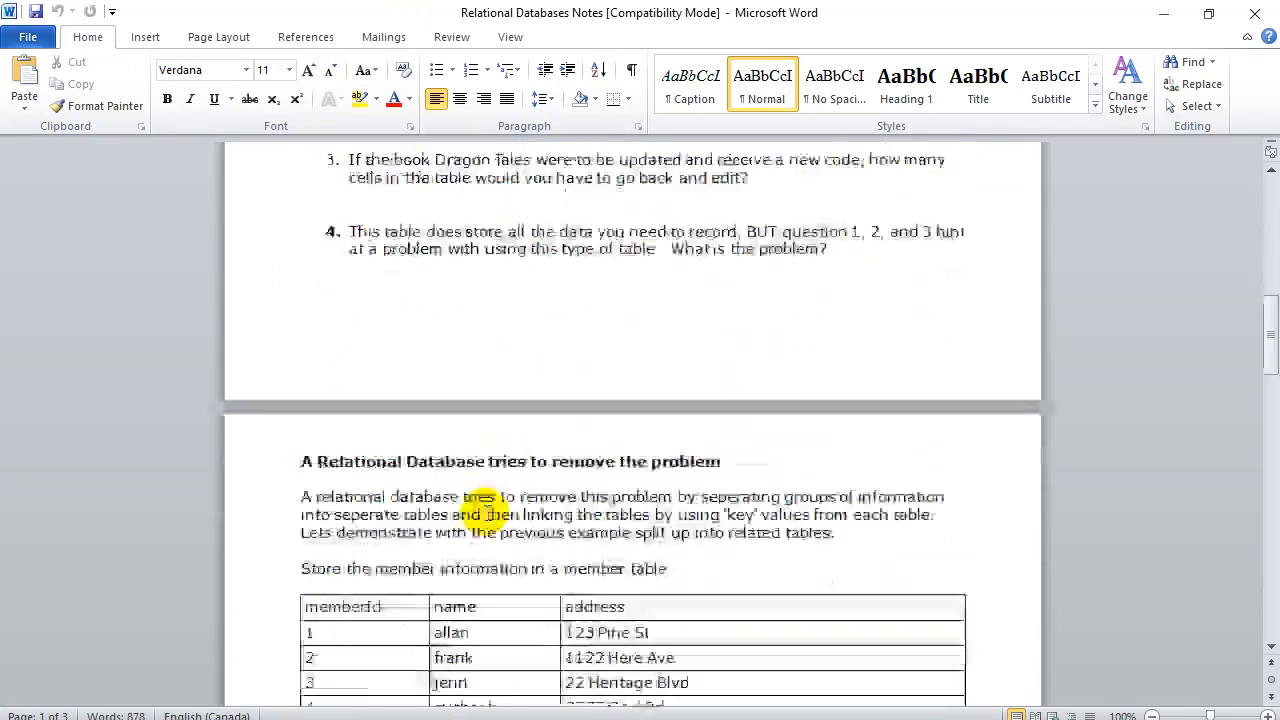
scroll(484, 518, down, 15)
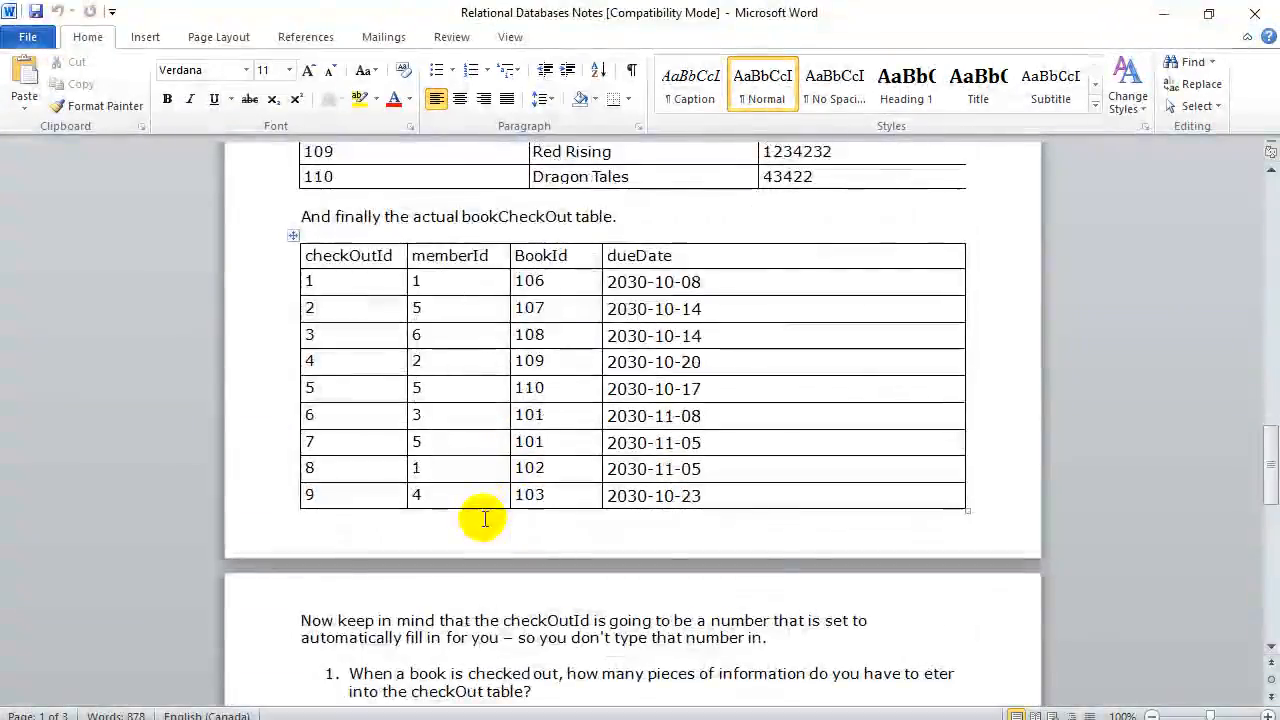
scroll(484, 527, down, 2)
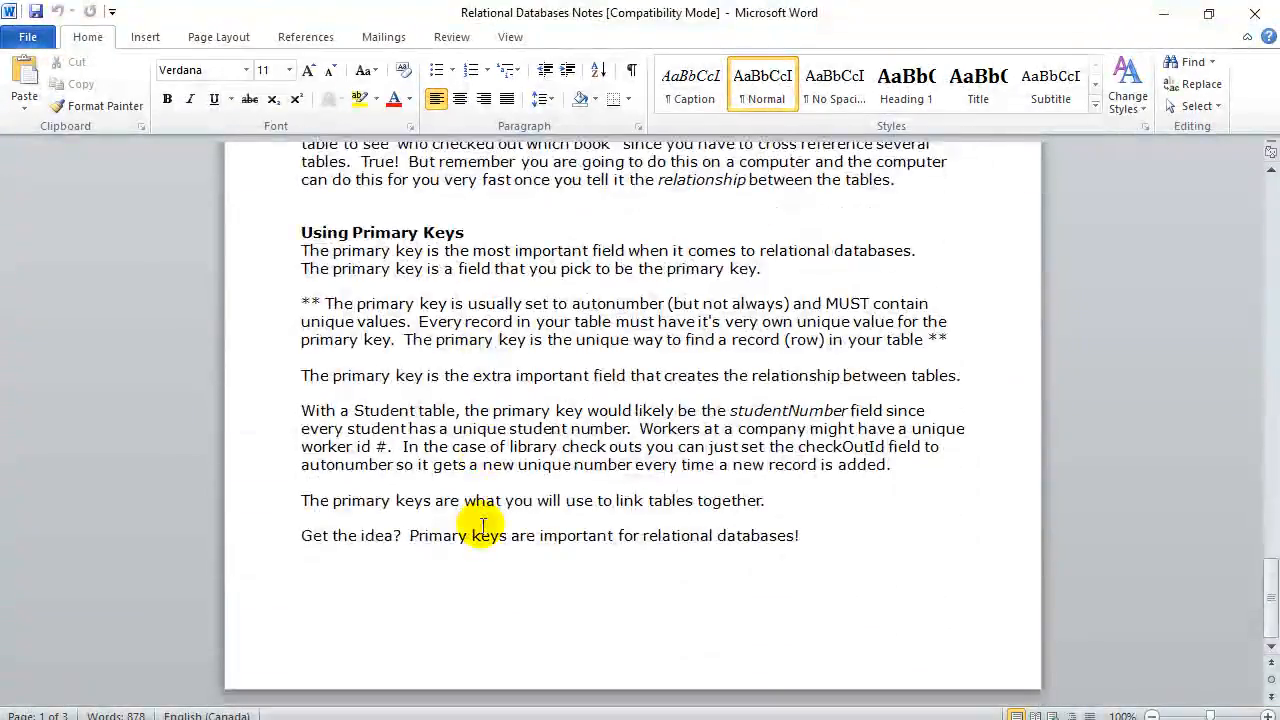